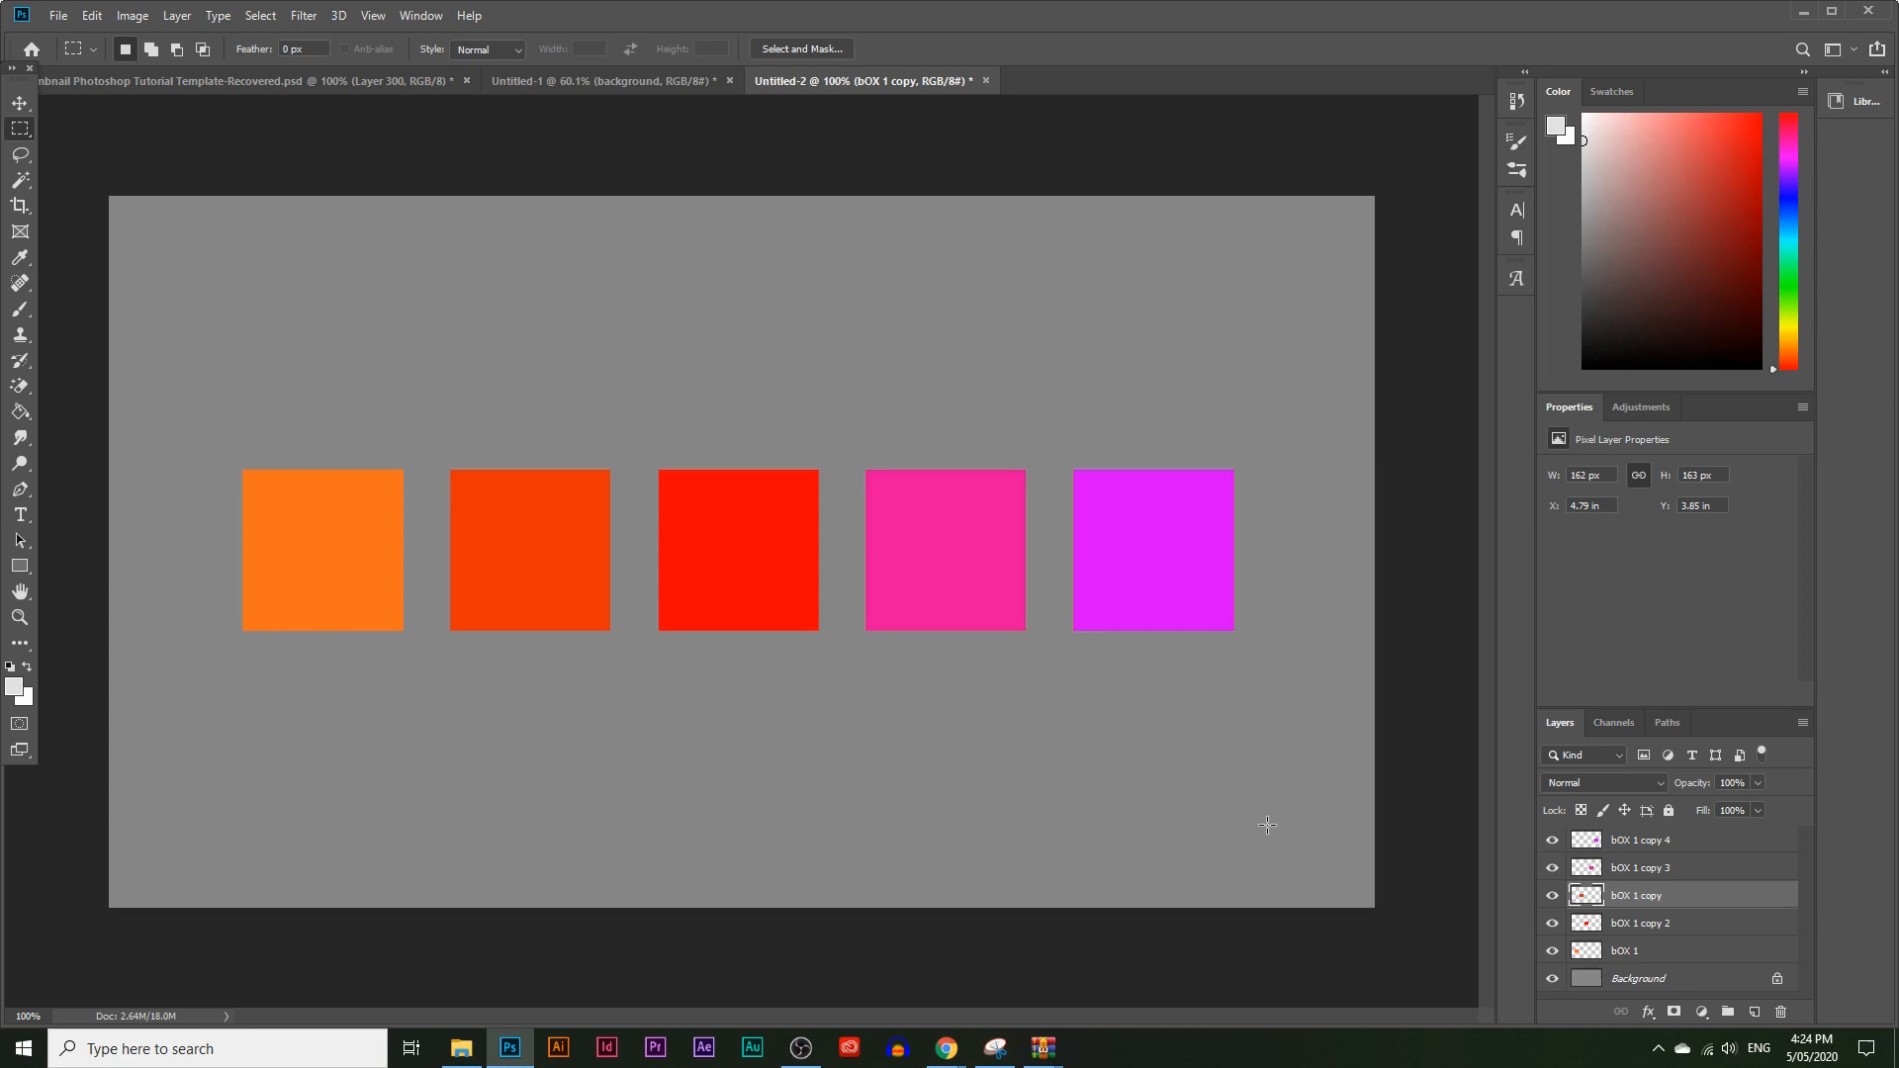
# Load the orange square's outline from bOX 1 as a selection and create a layer named "Shadow" directly below bOX 1
pyautogui.click(1623, 952)
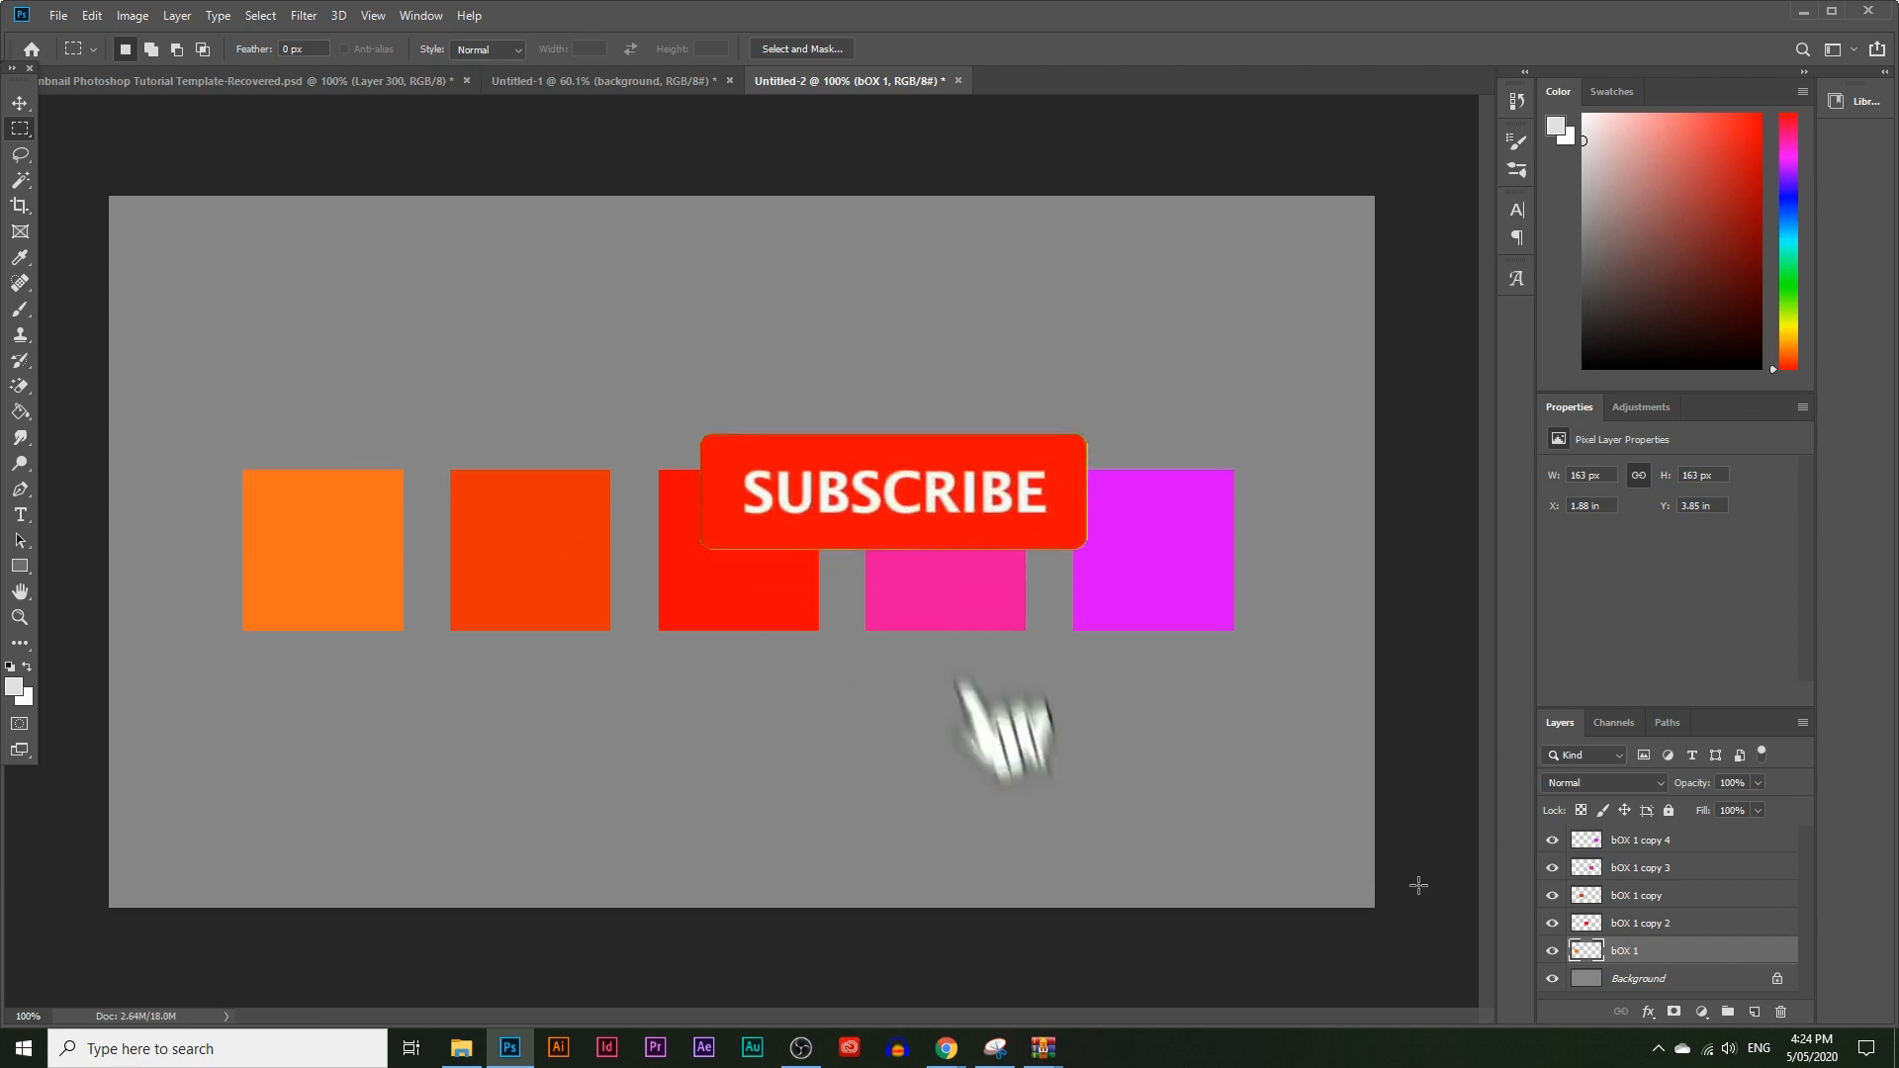
pyautogui.keyDown('ctrl'); pyautogui.click(1586, 951); pyautogui.keyUp('ctrl')
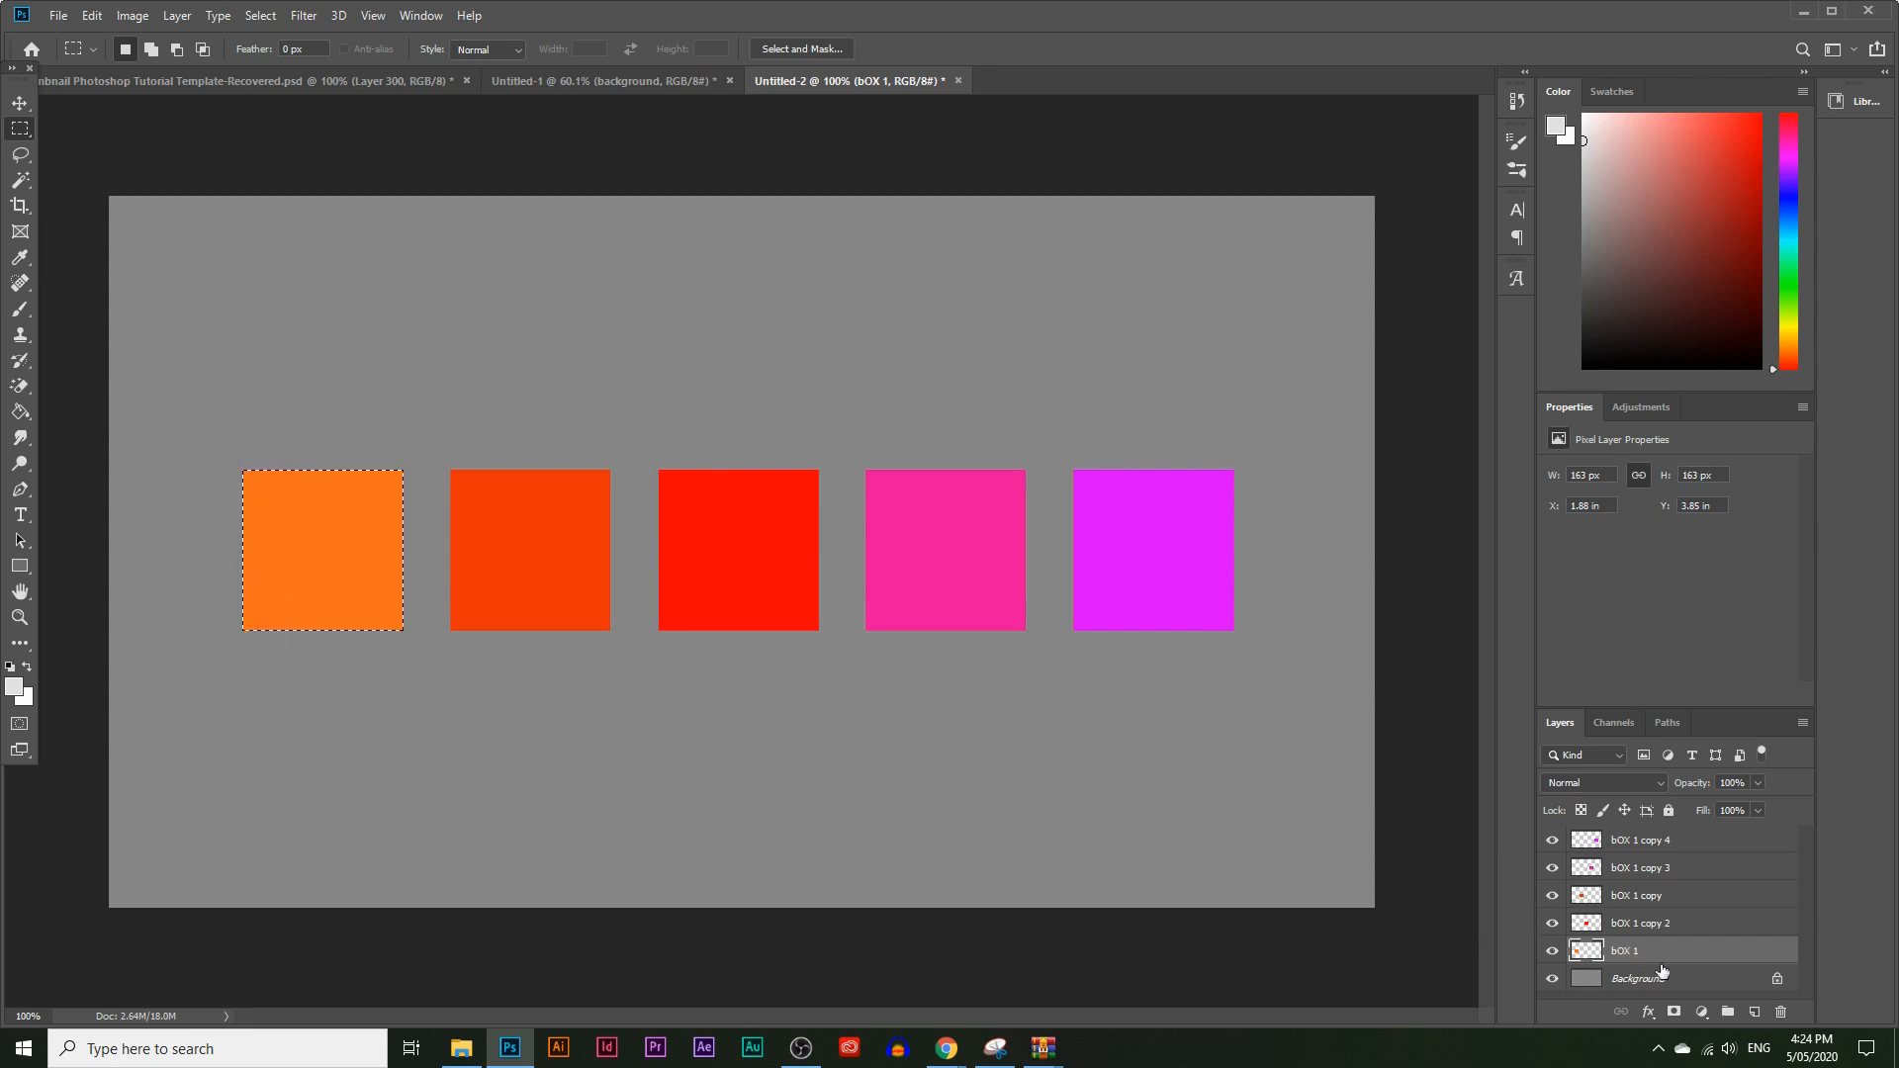
pyautogui.hotkey('ctrl', 'shift', 'alt', 'n')
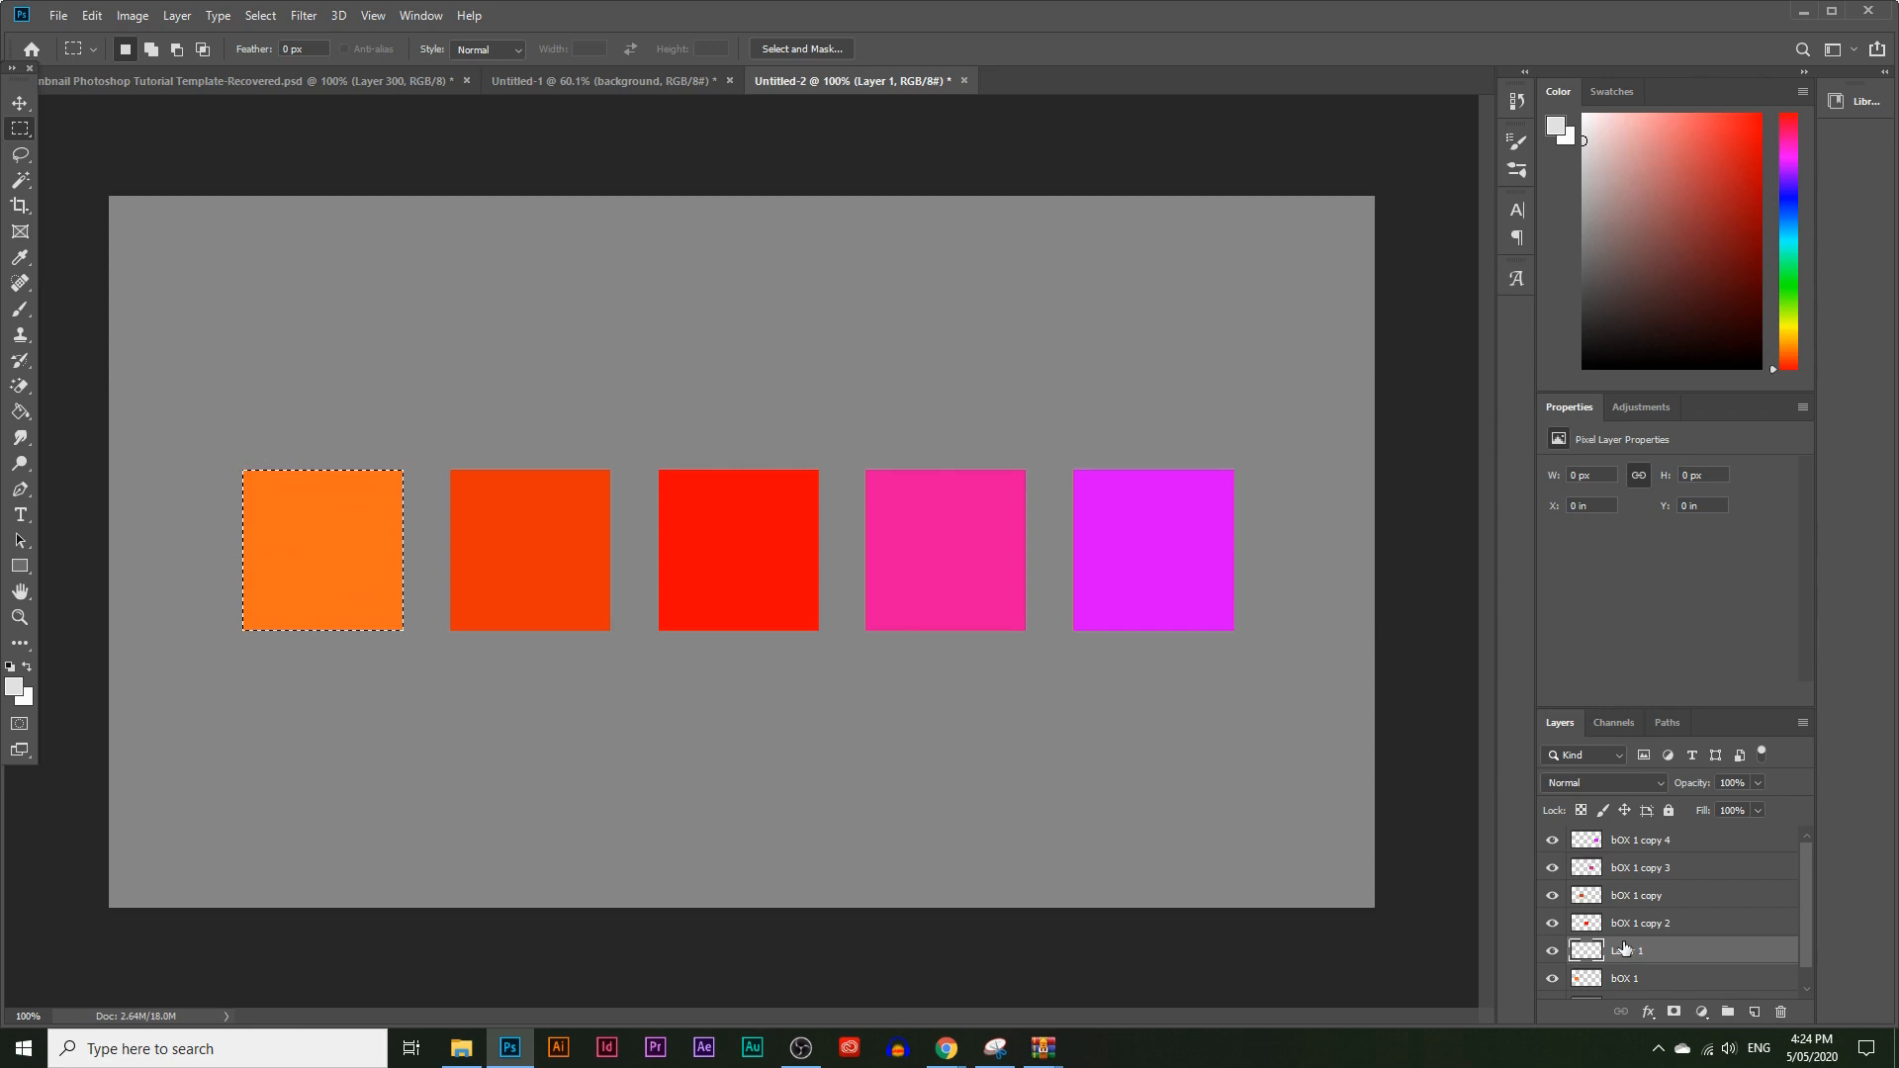
pyautogui.write('Shadow')
pyautogui.press('Return')
pyautogui.scroll(-1, 1668, 927)
pyautogui.moveTo(1668, 926); pyautogui.dragTo(1661, 974)
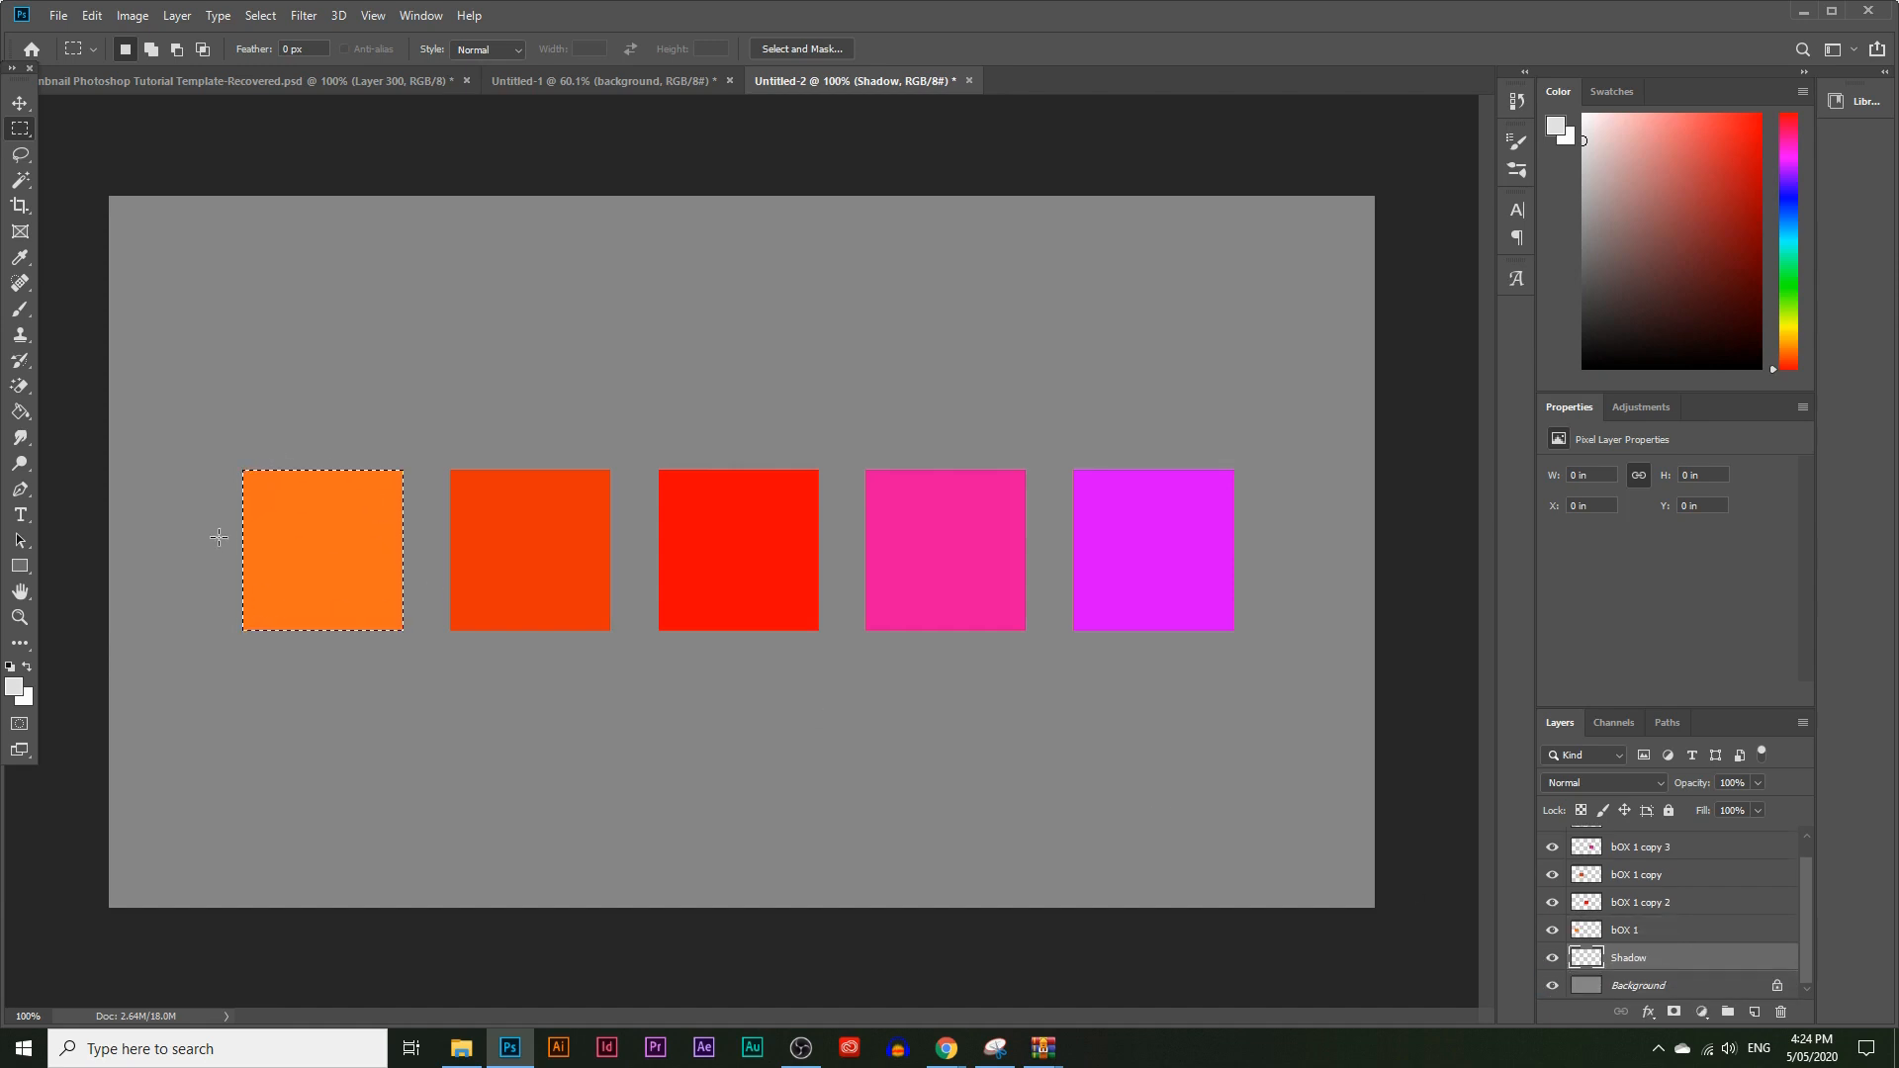
# Fill the selected square on the Shadow layer with black (000000), deselect, and check the fill by briefly hiding bOX 1
pyautogui.click(15, 685)
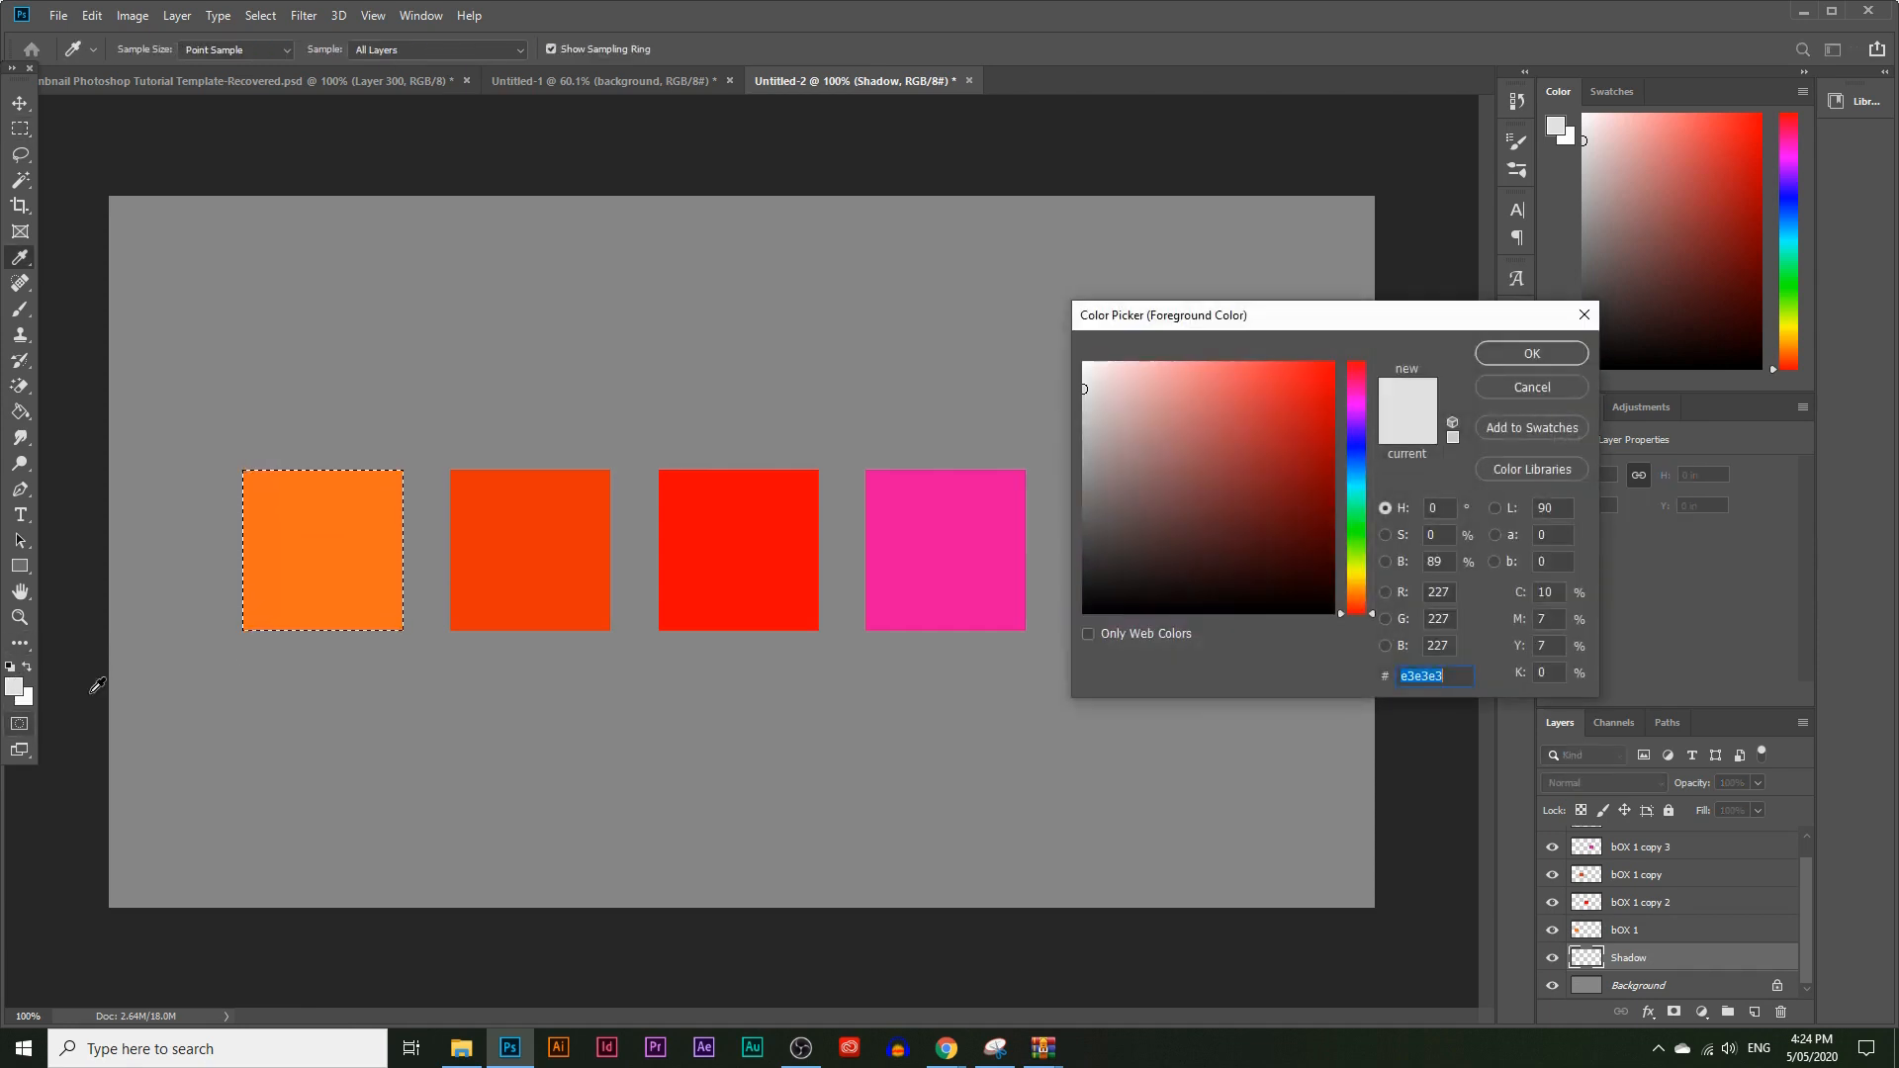
pyautogui.write('000000')
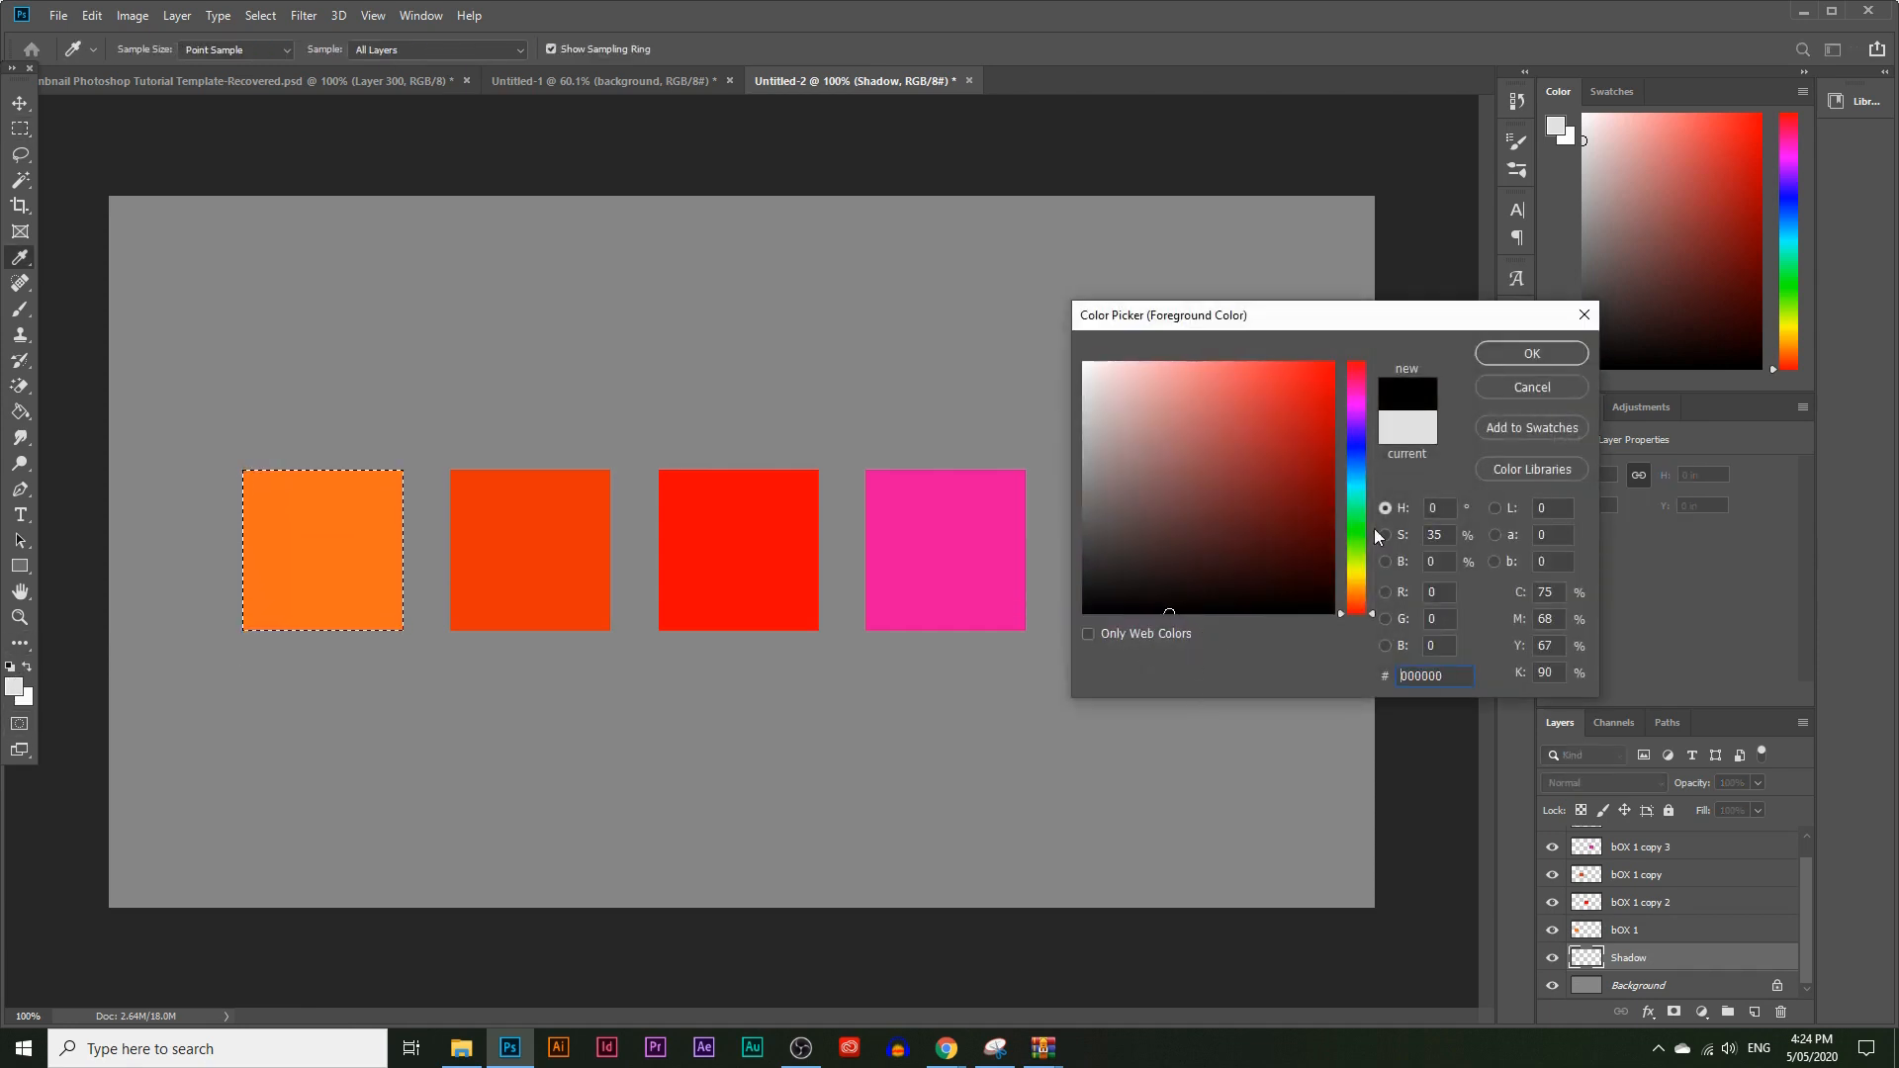
pyautogui.click(1532, 353)
pyautogui.click(19, 413)
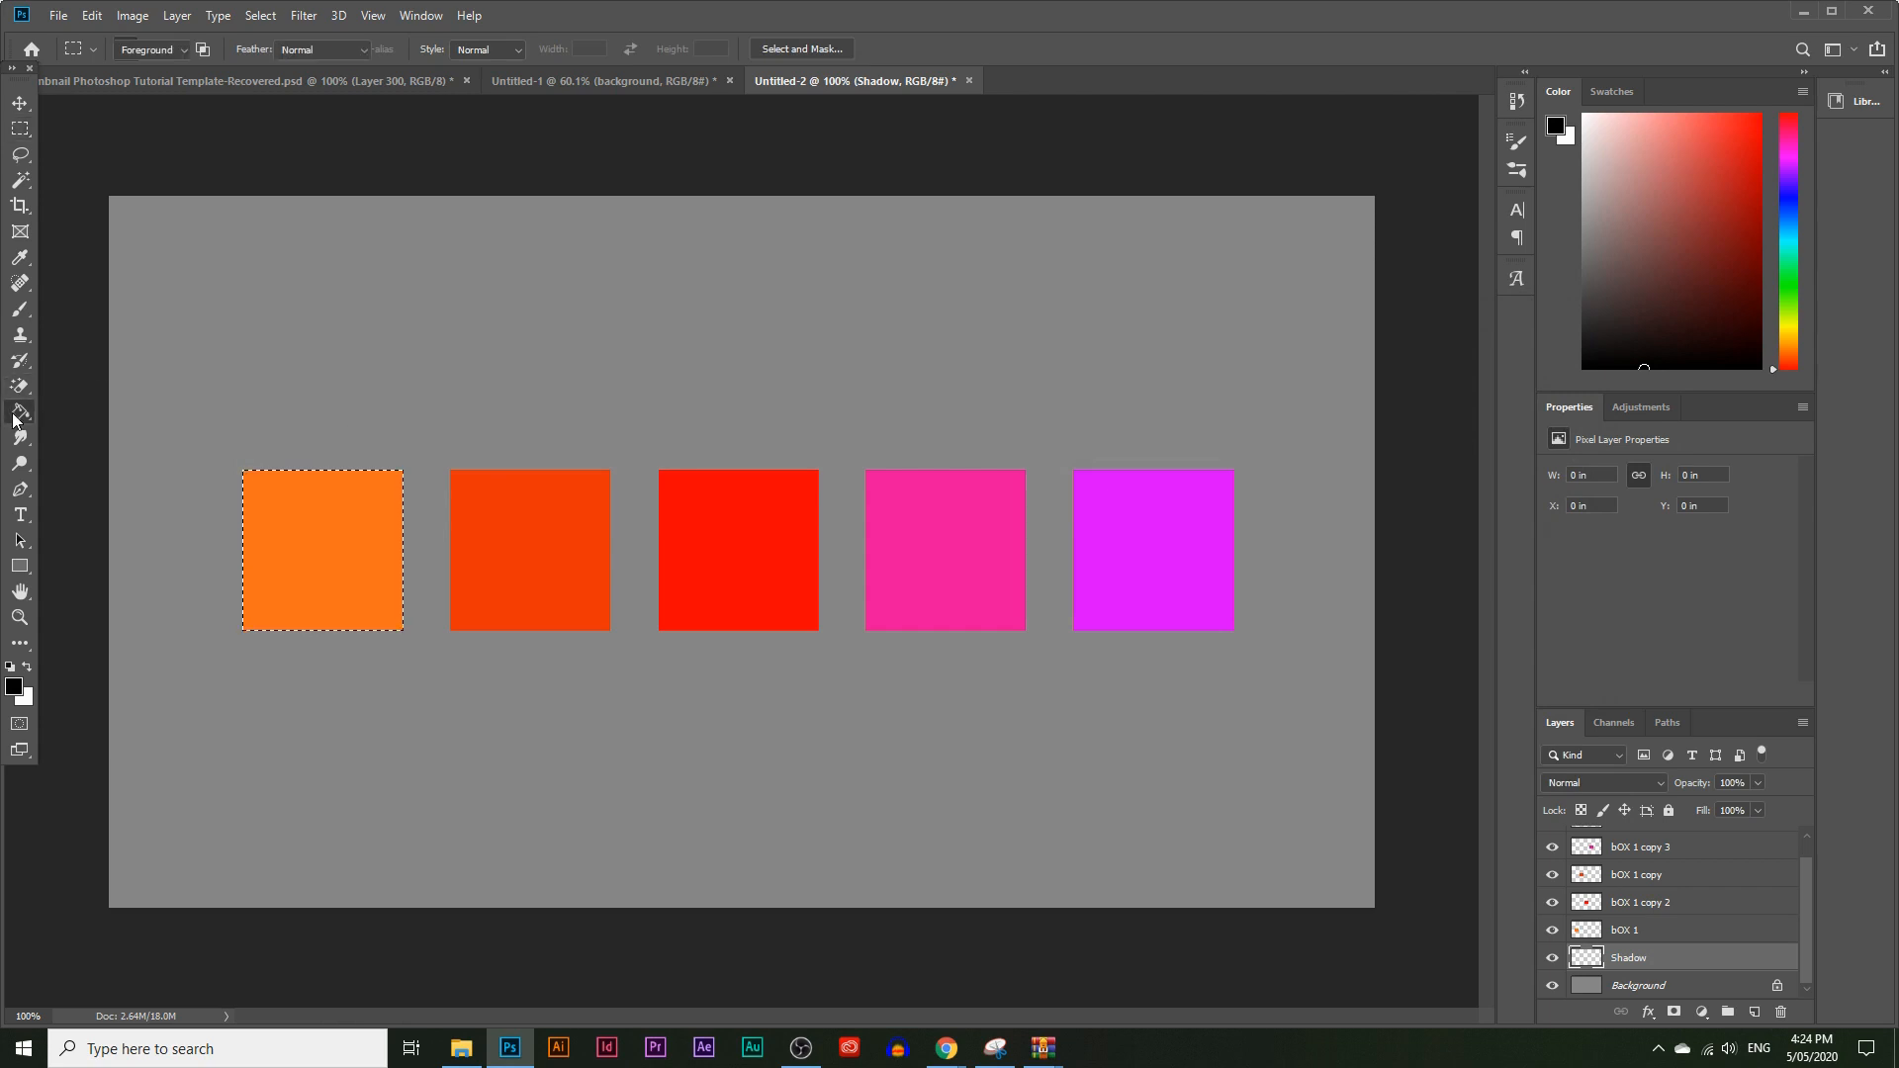
pyautogui.click(334, 531)
pyautogui.hotkey('ctrl', 'd')
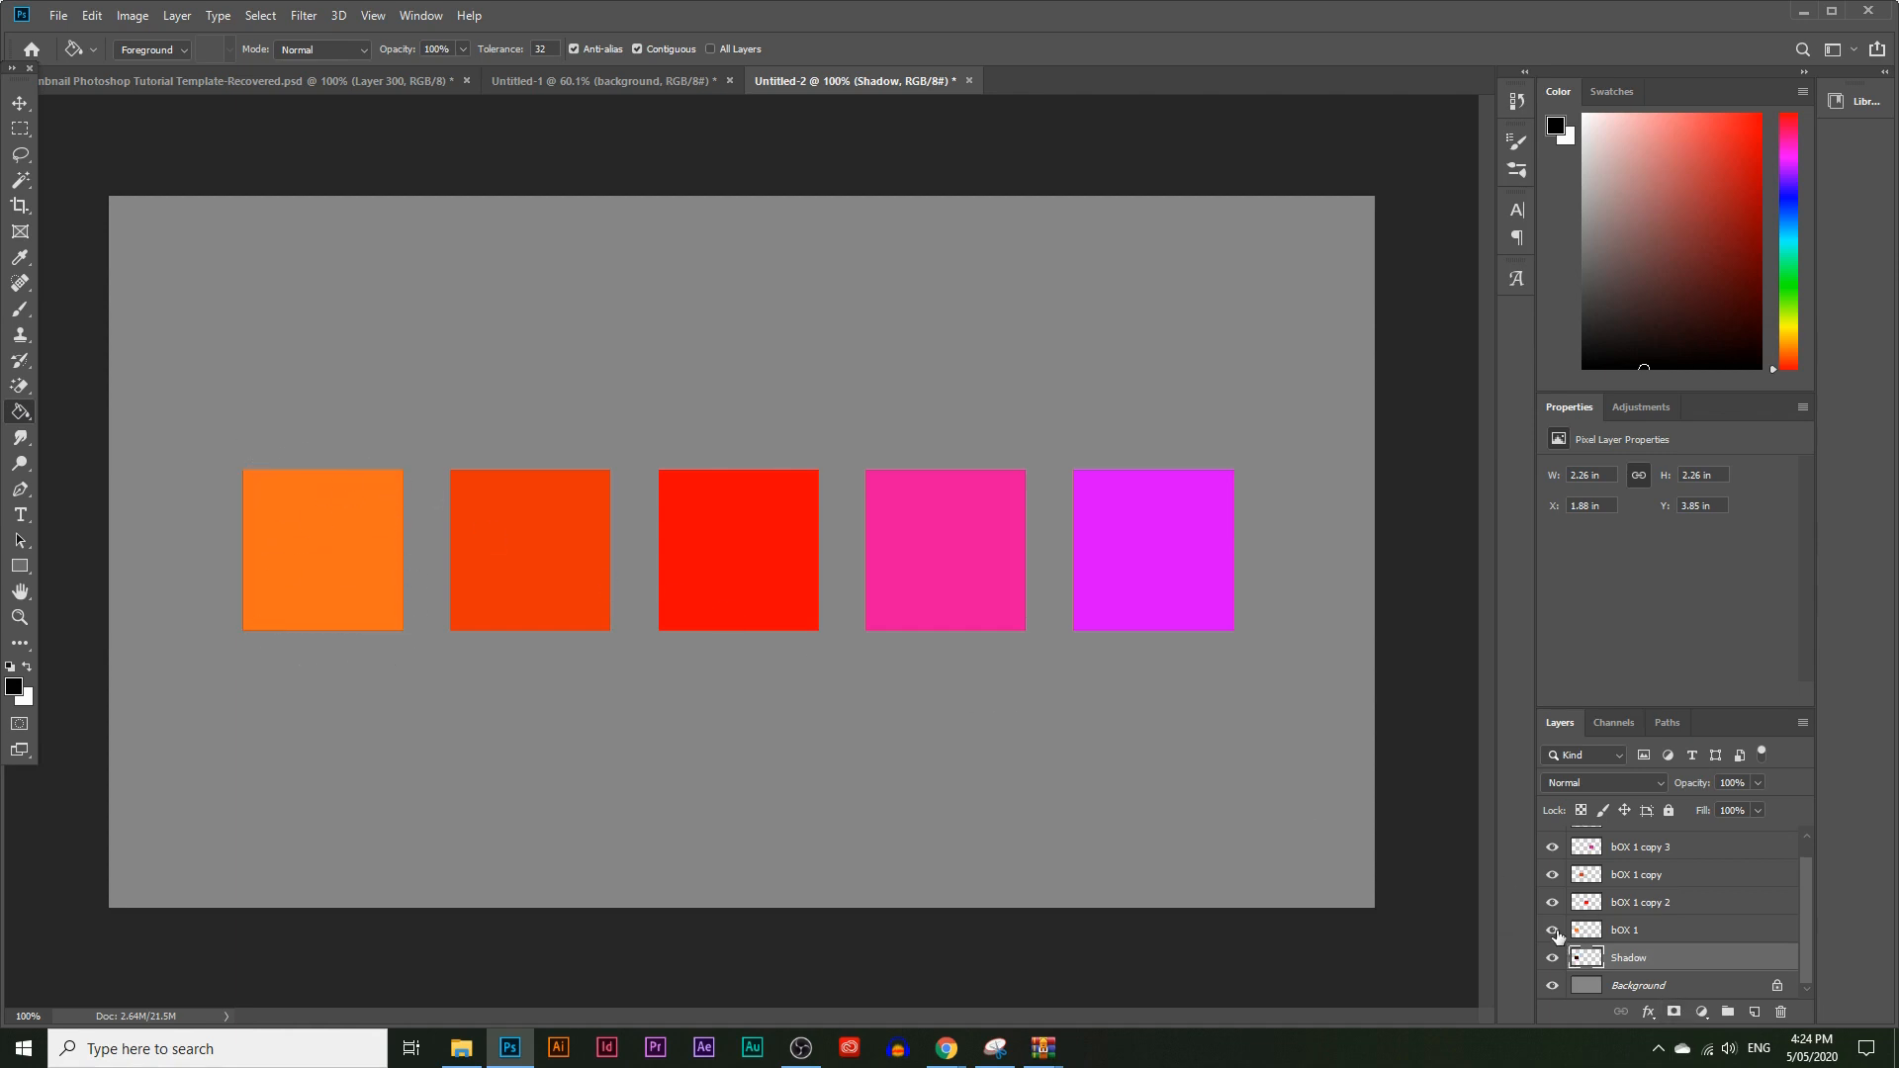
pyautogui.click(1554, 932)
pyautogui.click(1553, 932)
# Apply a small-radius Gaussian Blur to the Shadow layer so it forms a soft edge around the orange square
pyautogui.click(308, 18)
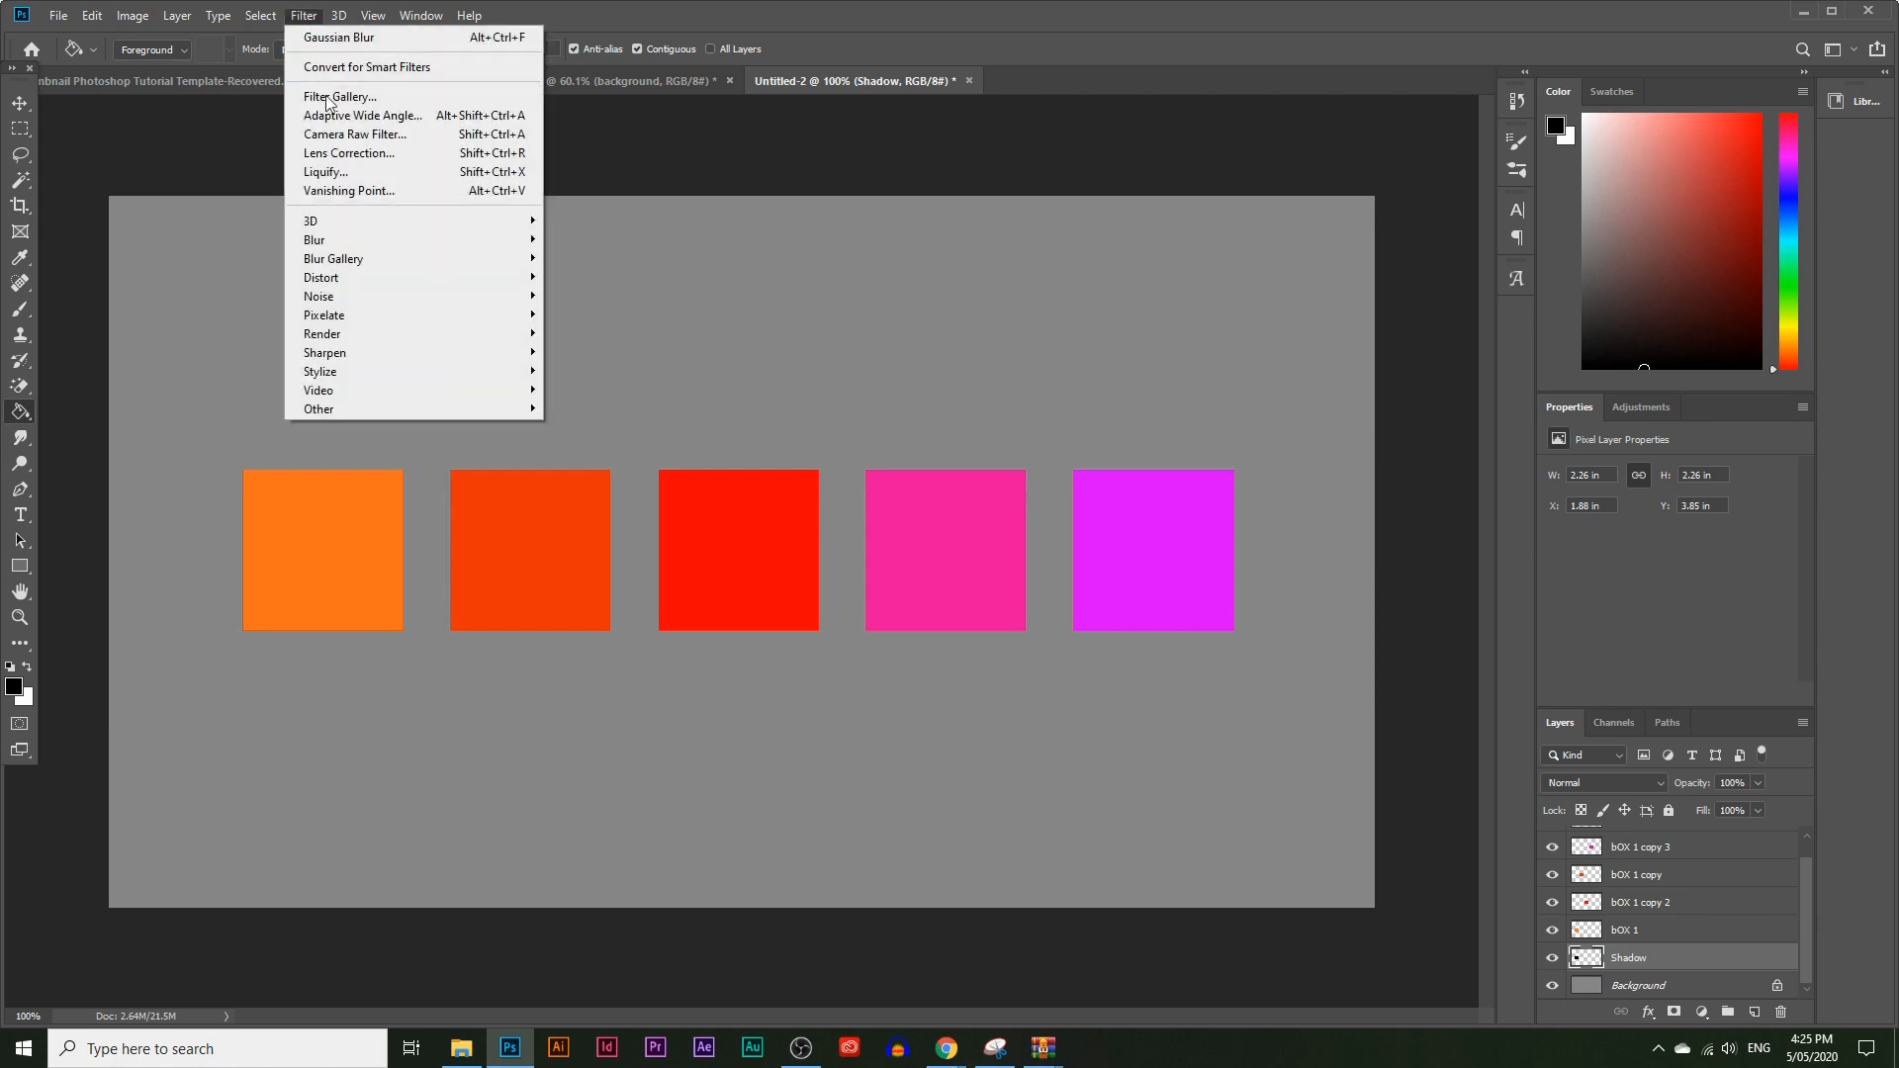
pyautogui.moveTo(451, 237)
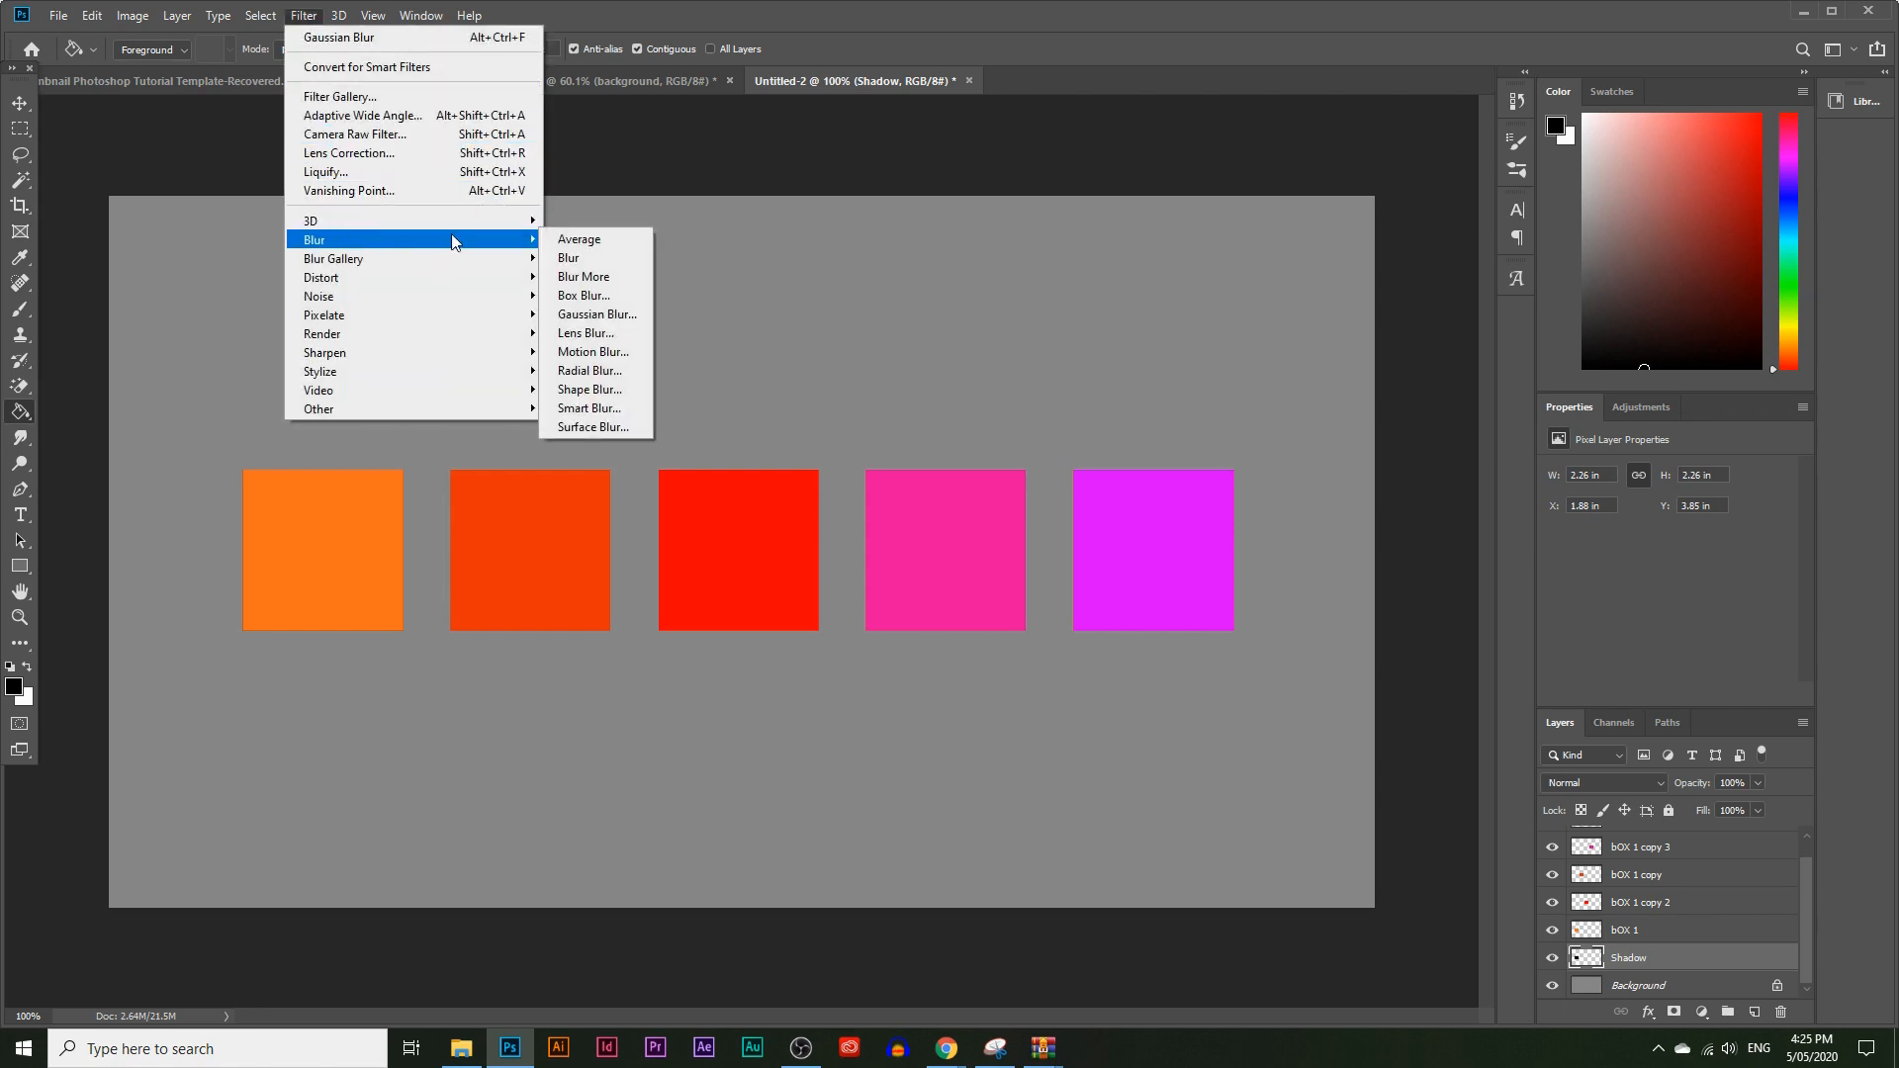
pyautogui.click(598, 314)
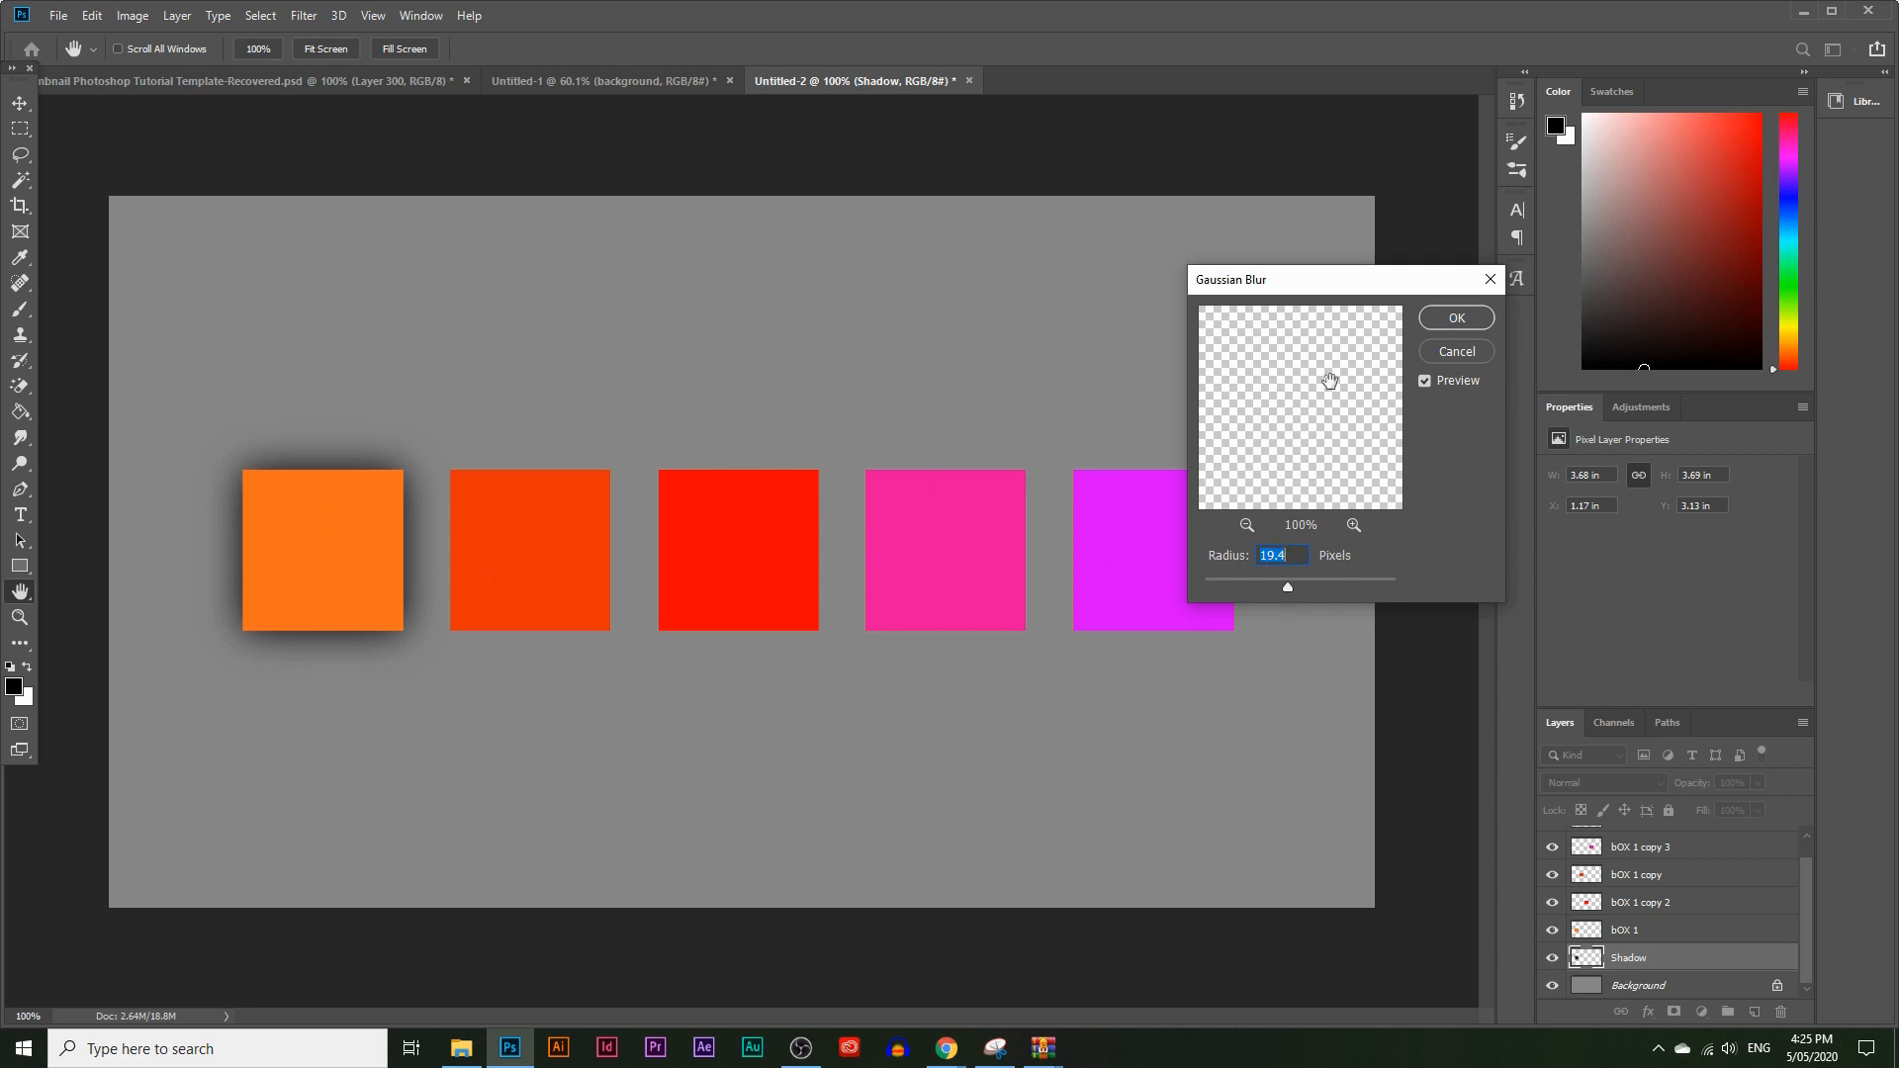
pyautogui.moveTo(1291, 291); pyautogui.dragTo(943, 285)
pyautogui.moveTo(934, 577); pyautogui.dragTo(981, 578)
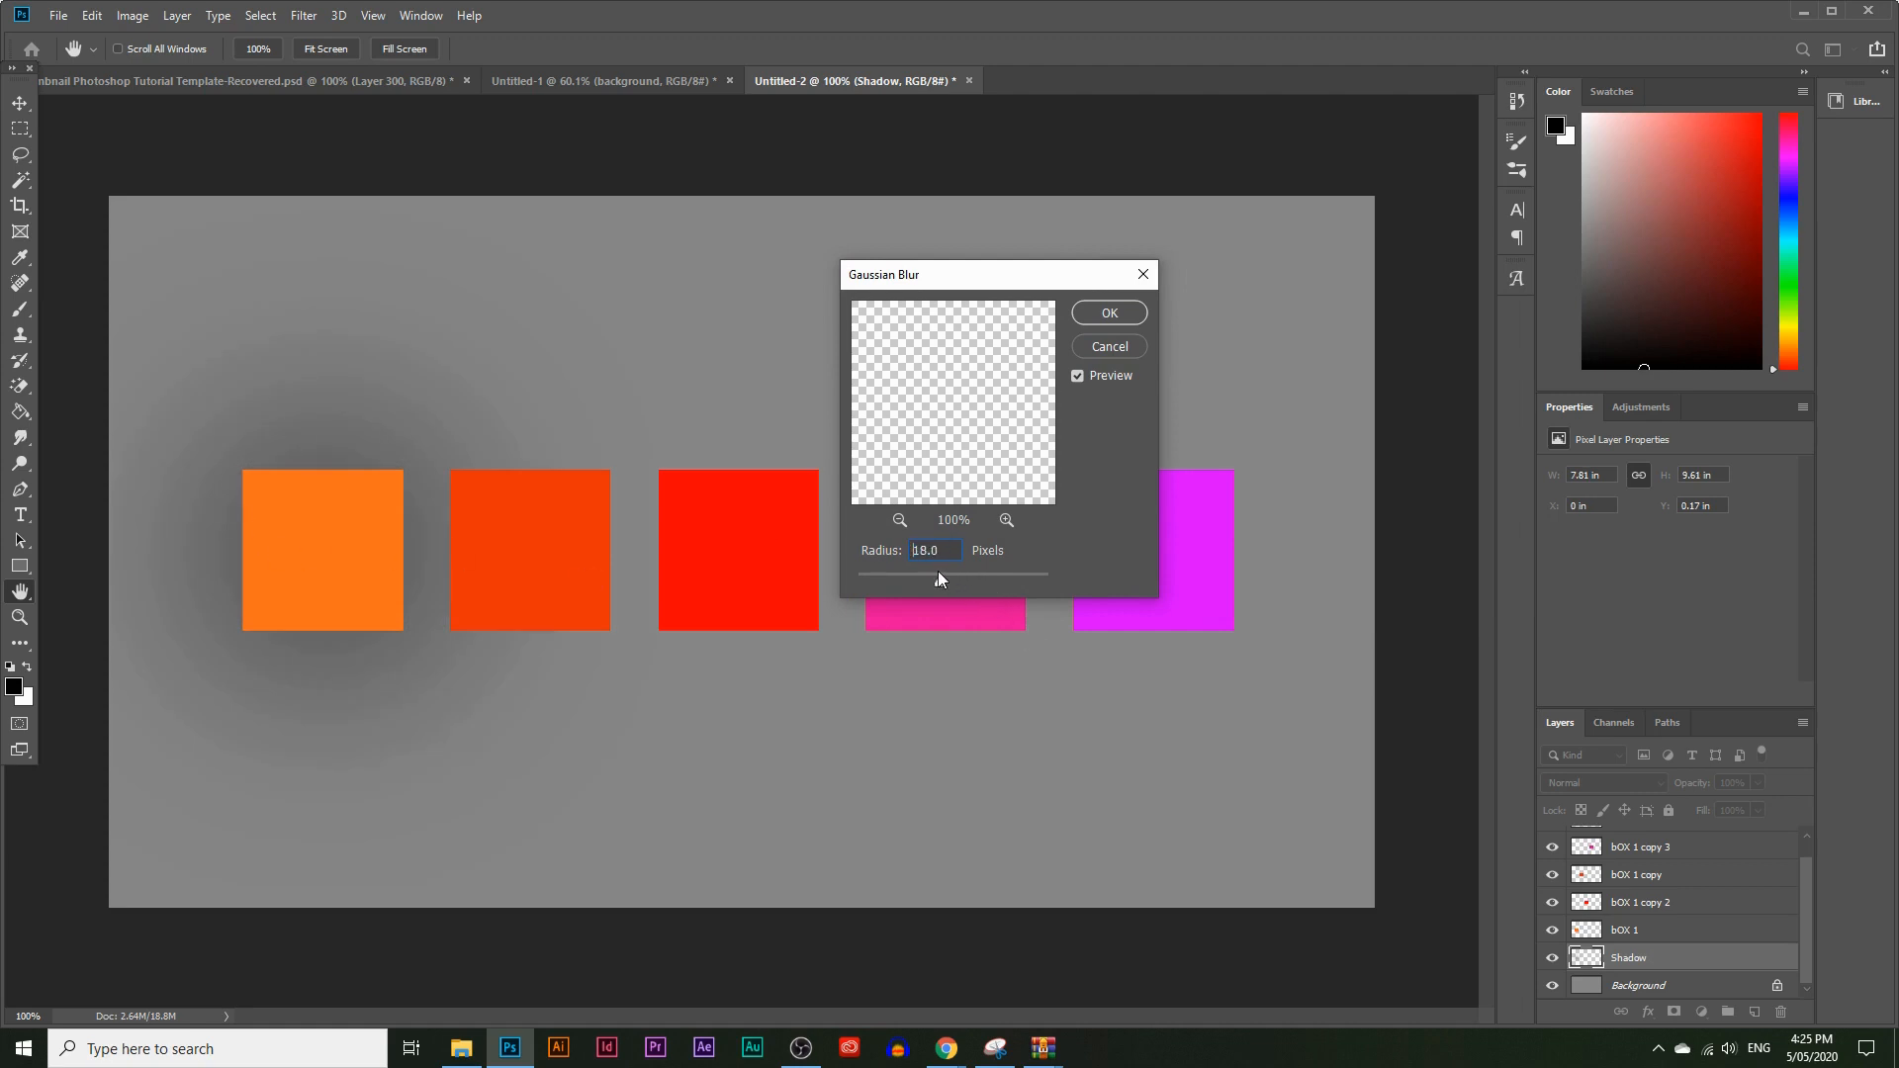
pyautogui.moveTo(937, 573); pyautogui.dragTo(923, 579)
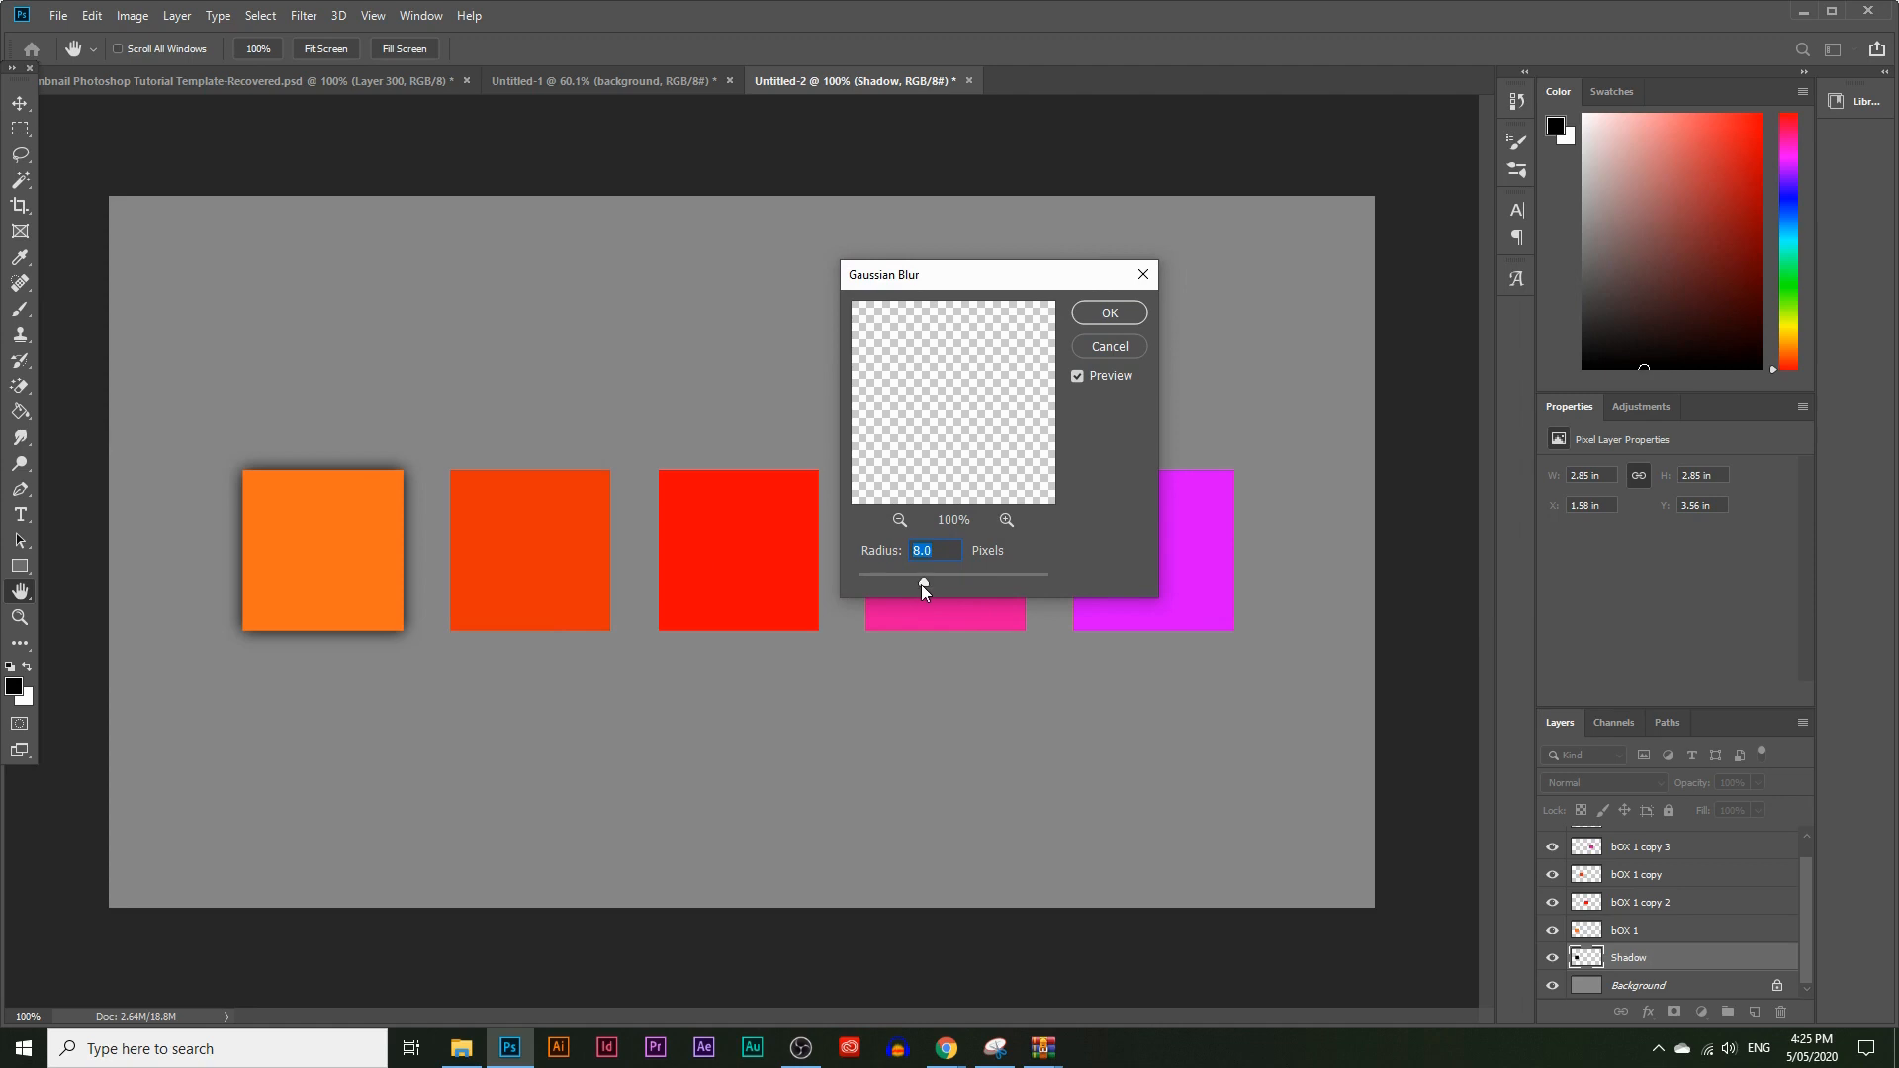
pyautogui.moveTo(913, 579); pyautogui.dragTo(911, 579)
pyautogui.click(1108, 312)
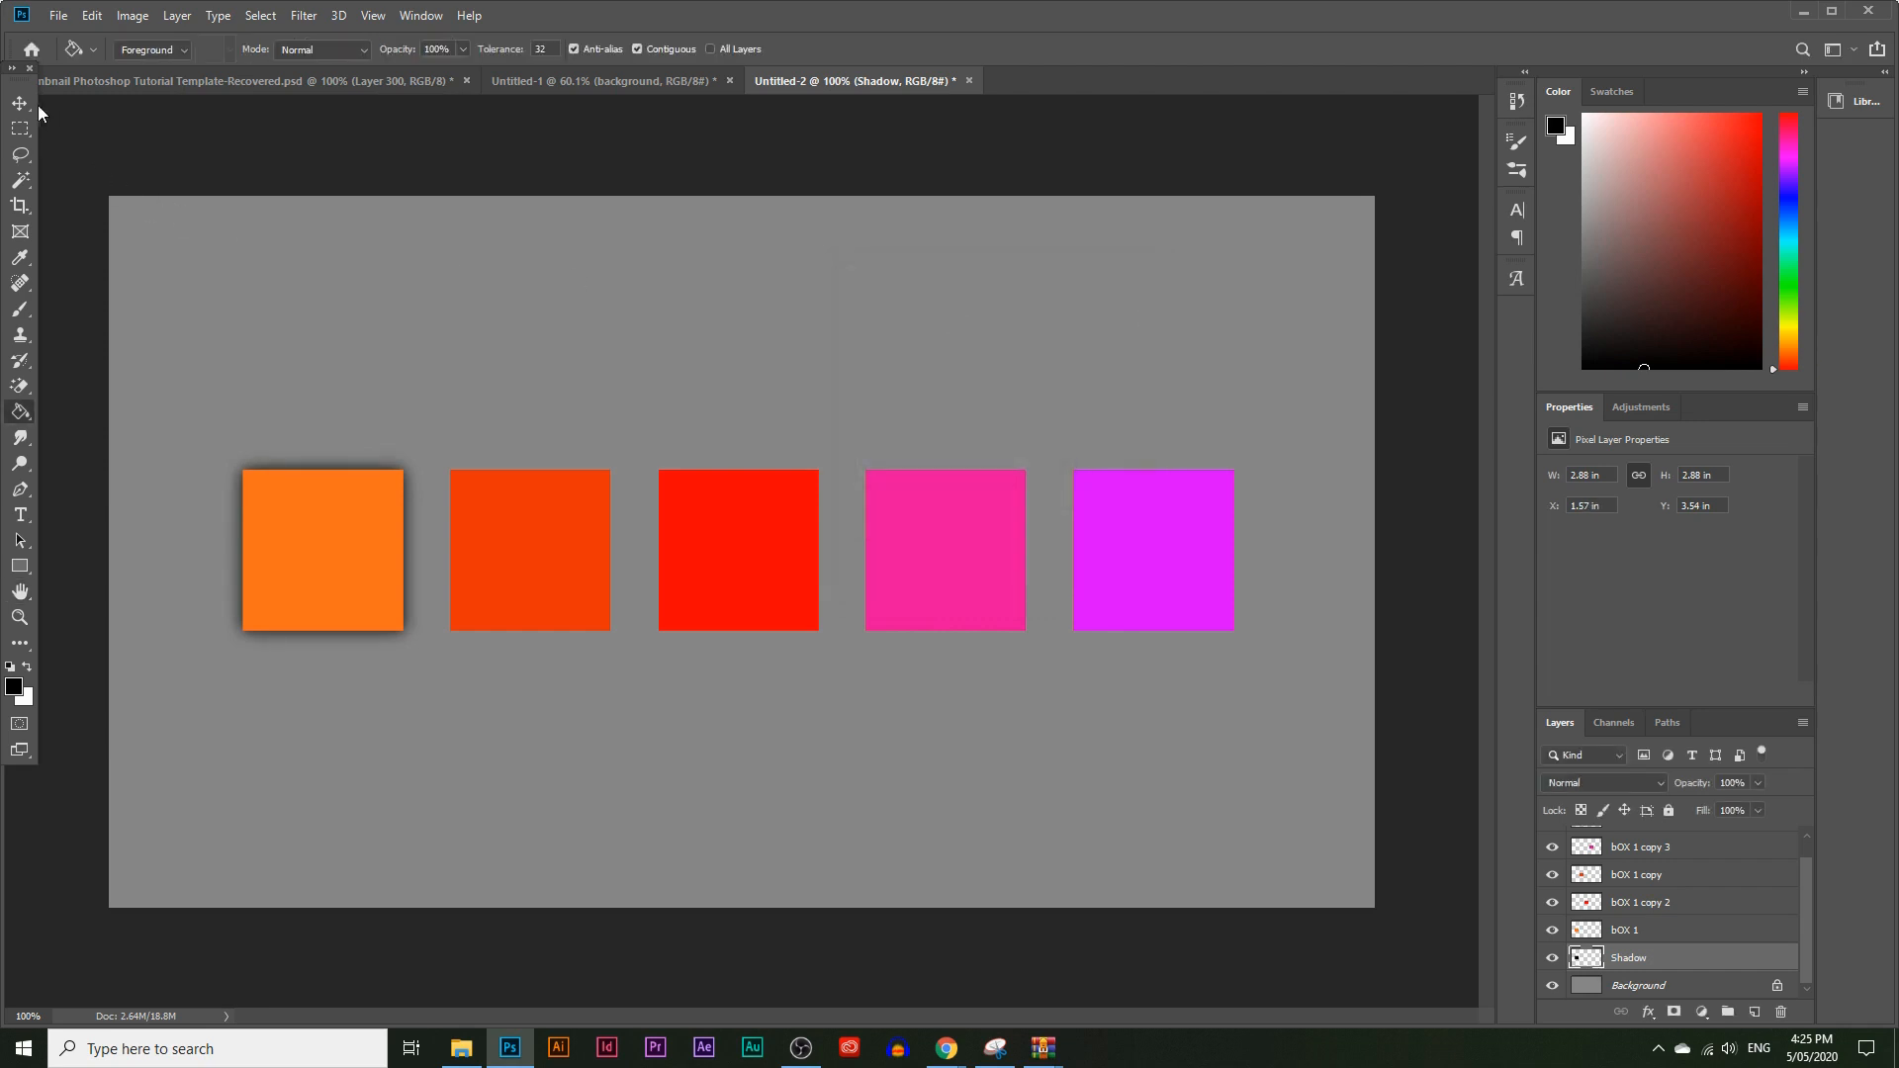
# Nudge the blurred shadow down to about Y 3.71 in beneath the orange square and lower its opacity to 43%
pyautogui.press('Down')
pyautogui.press('Down')
pyautogui.press('Down')
pyautogui.press('Down')
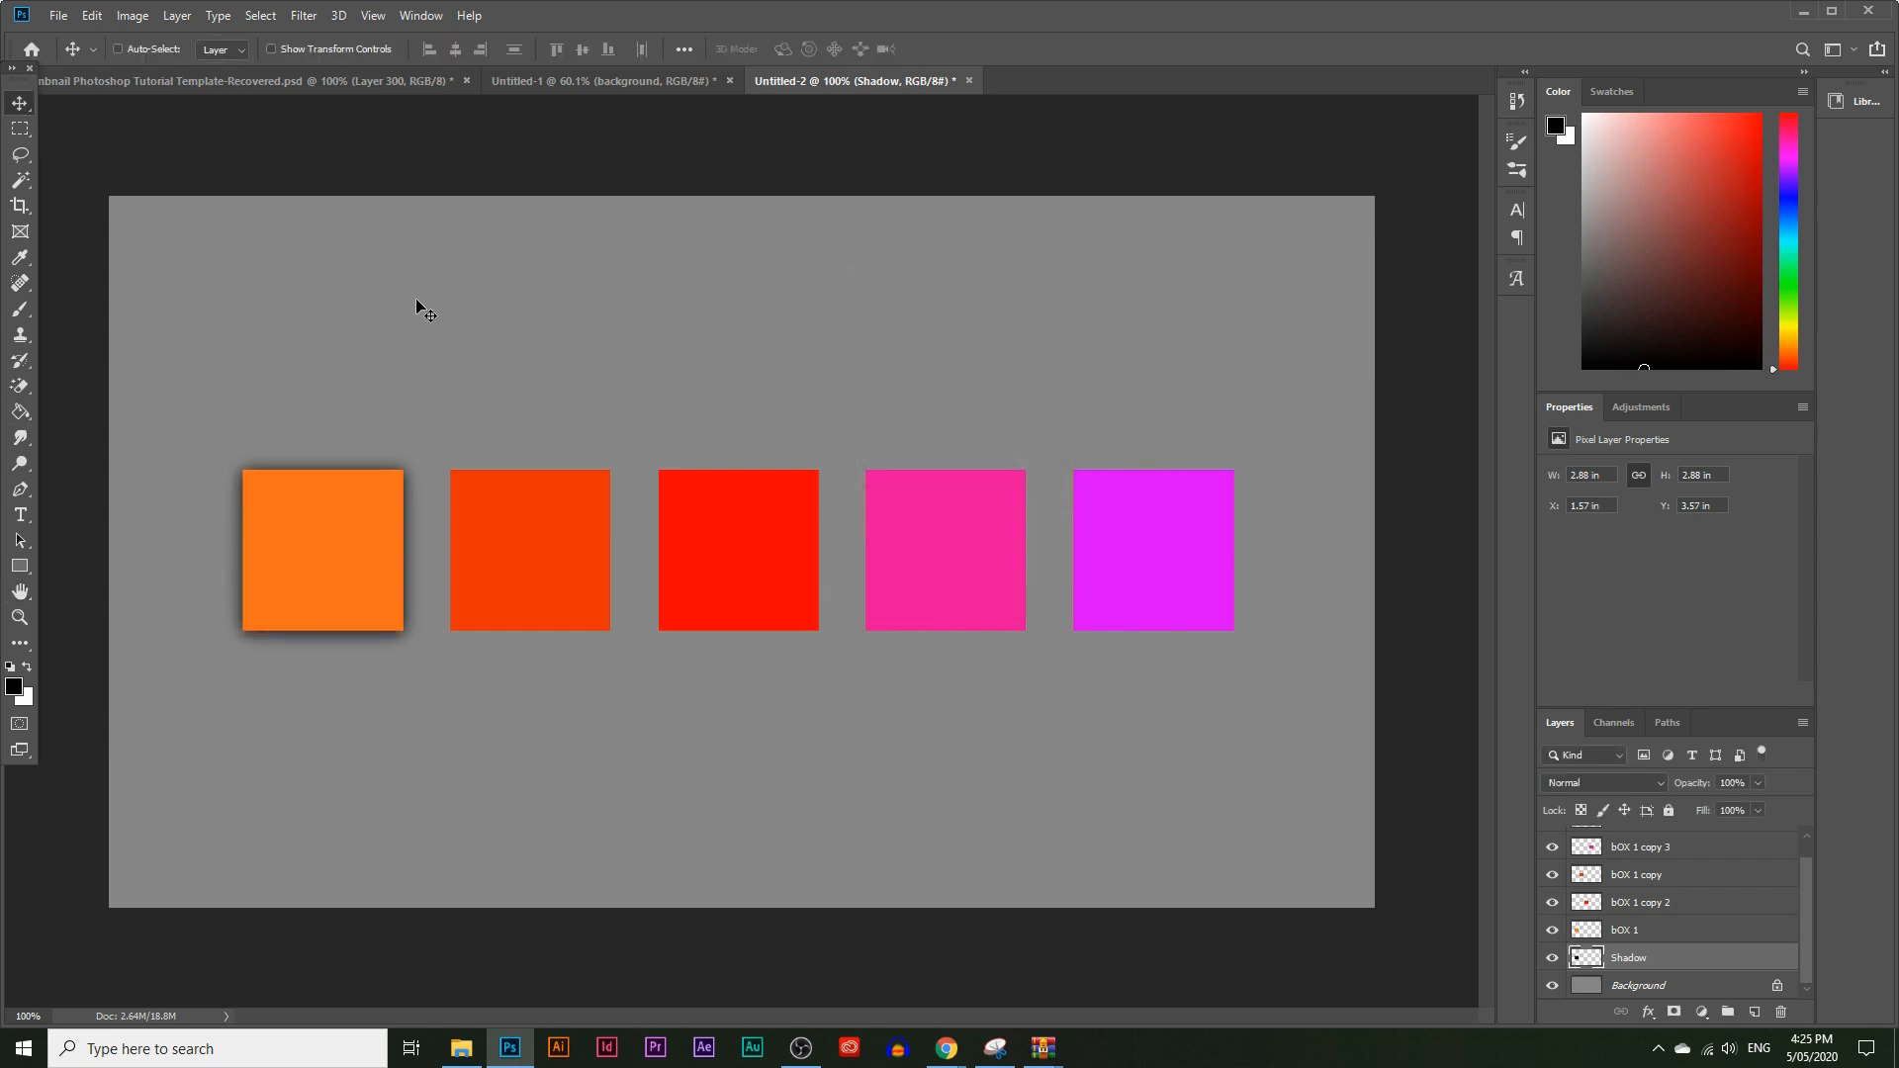
pyautogui.press('Down')
pyautogui.press('Down')
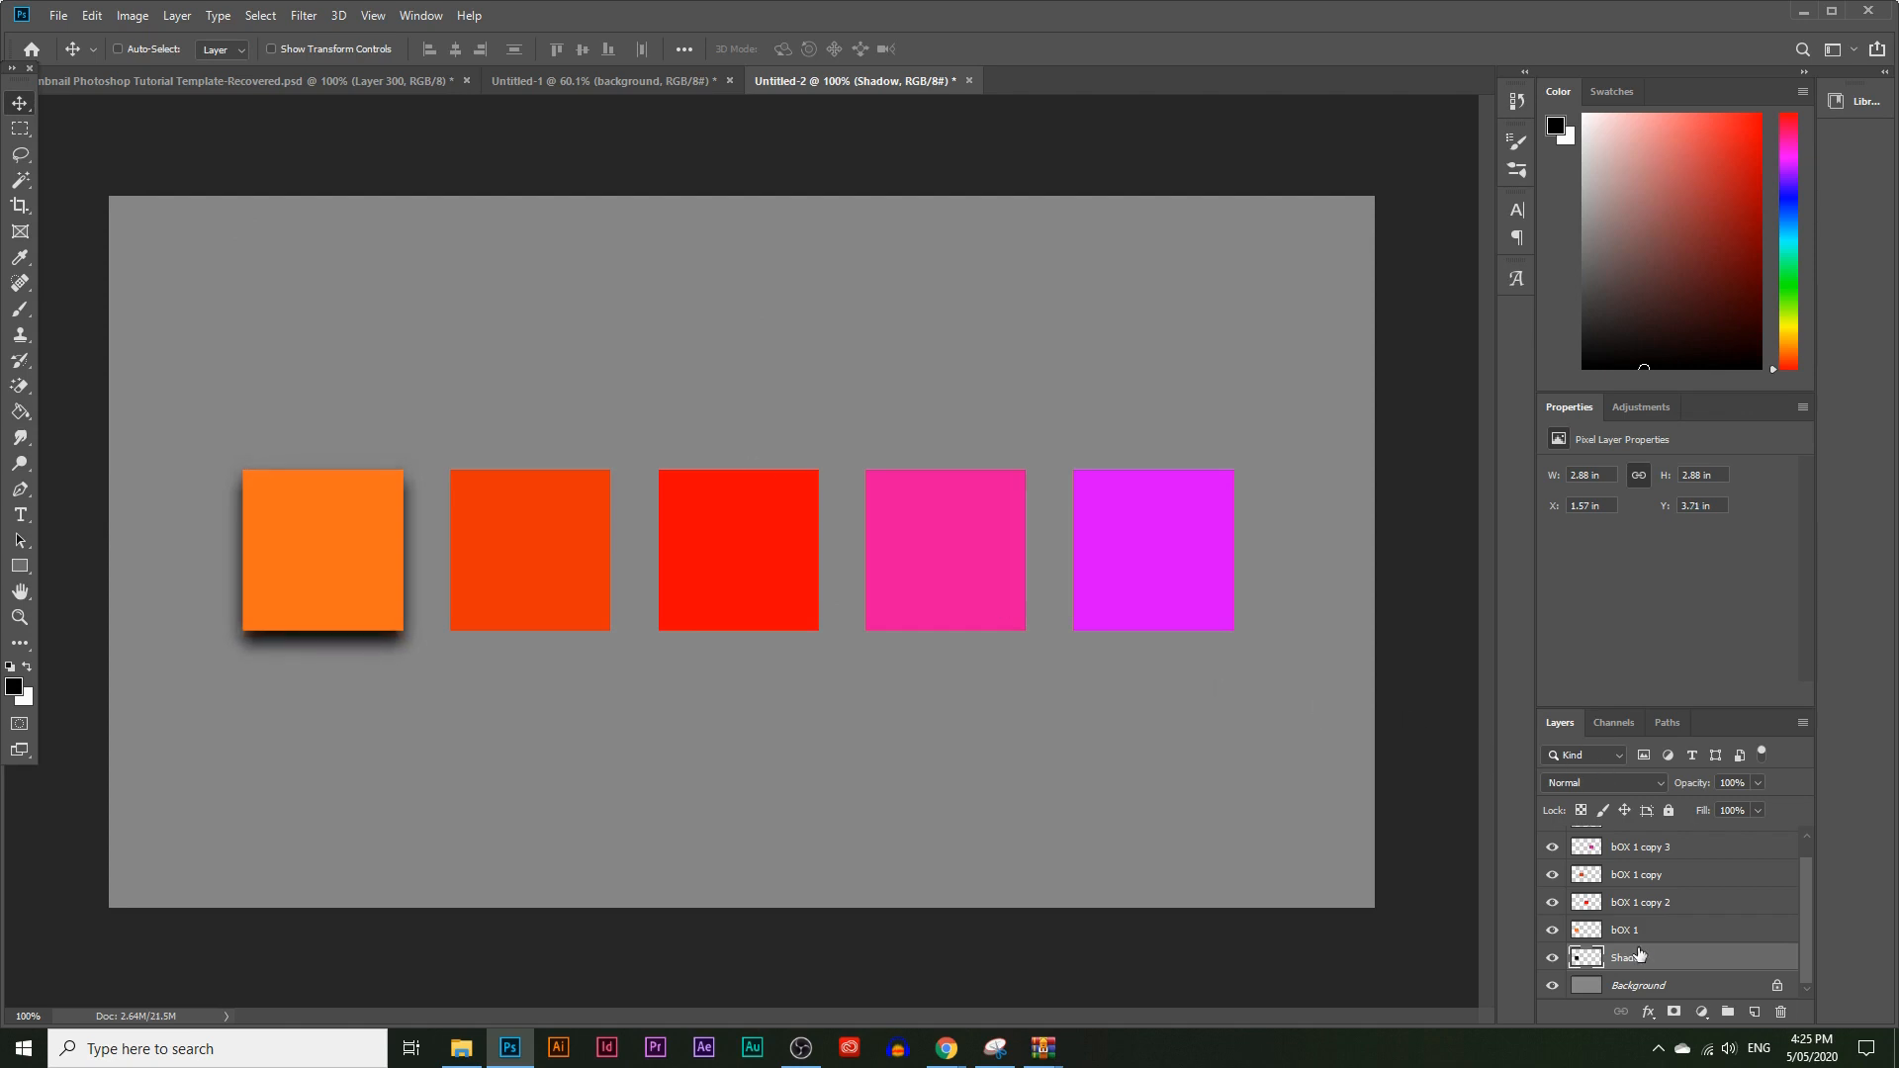
pyautogui.click(1757, 783)
pyautogui.moveTo(1722, 807); pyautogui.dragTo(1719, 807)
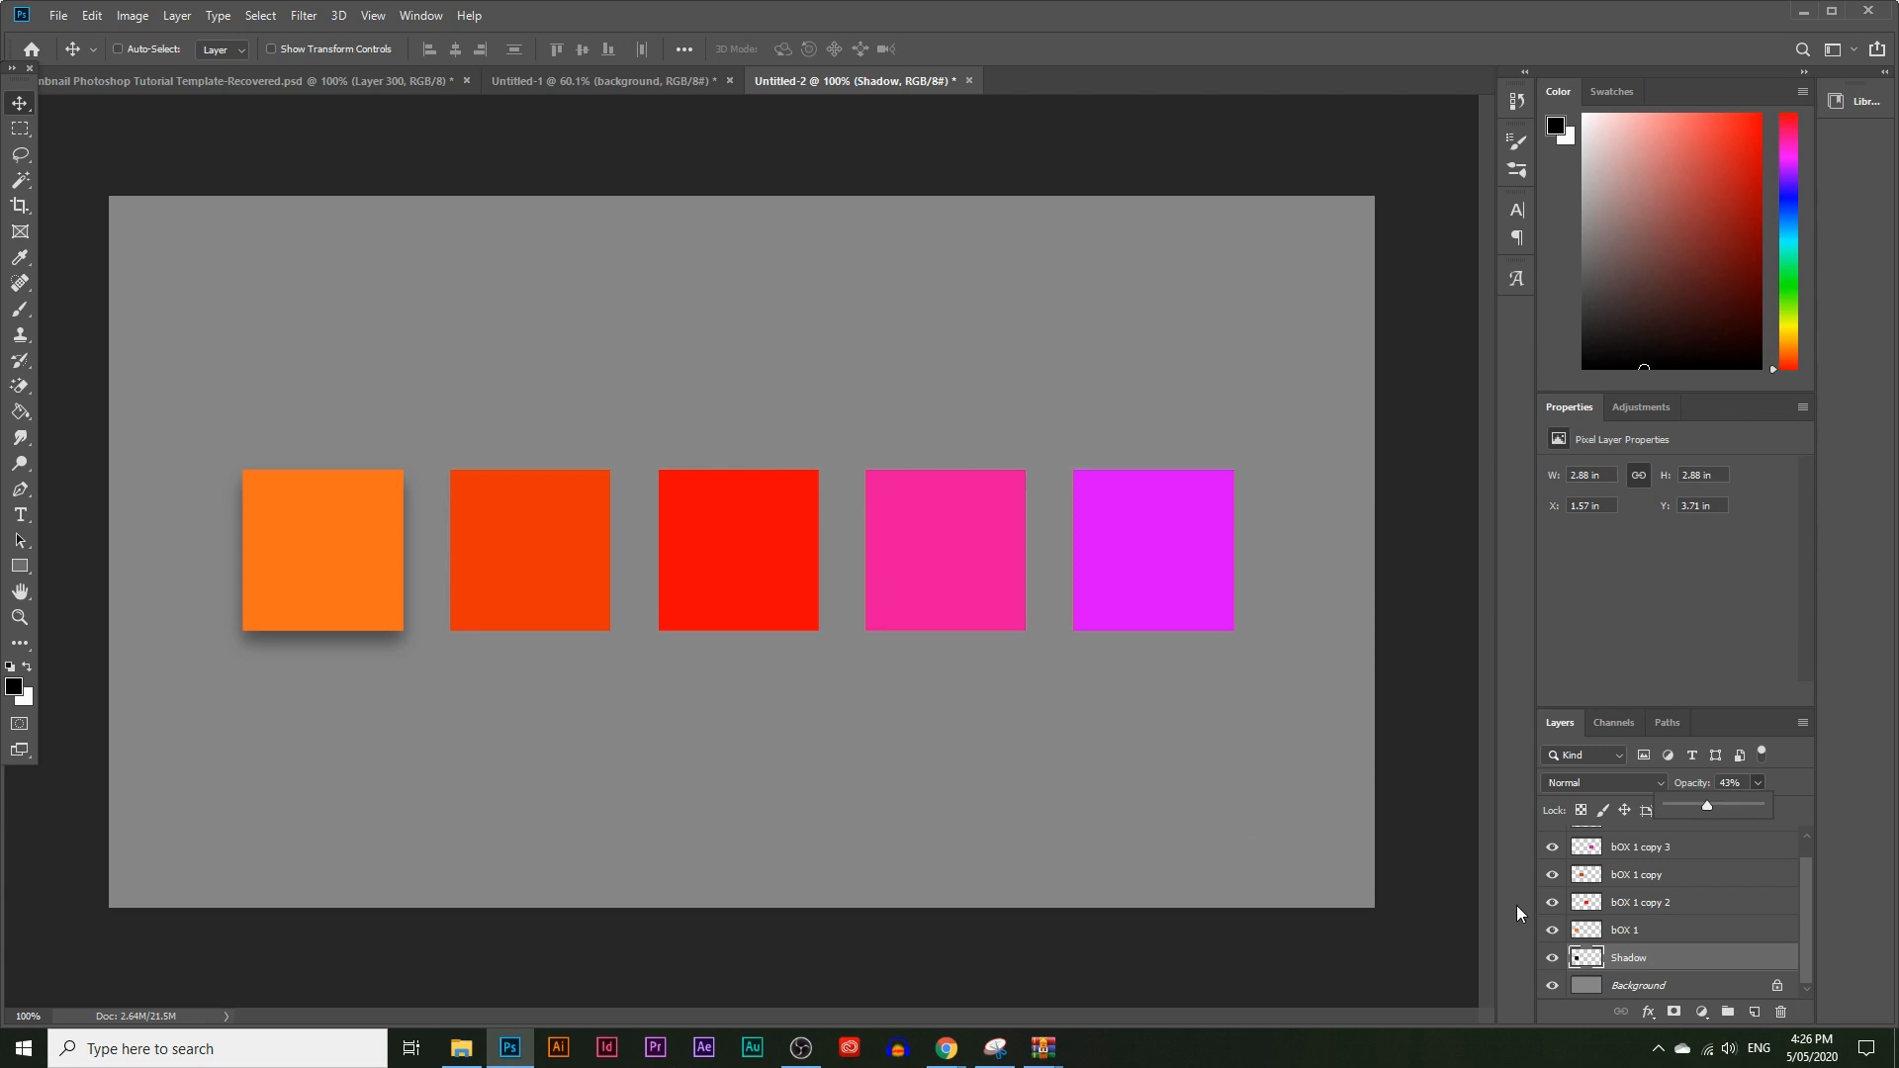
# Add a Drop Shadow layer style to the dark orange second square, layer bOX 1 copy
pyautogui.scroll(1, 1632, 924)
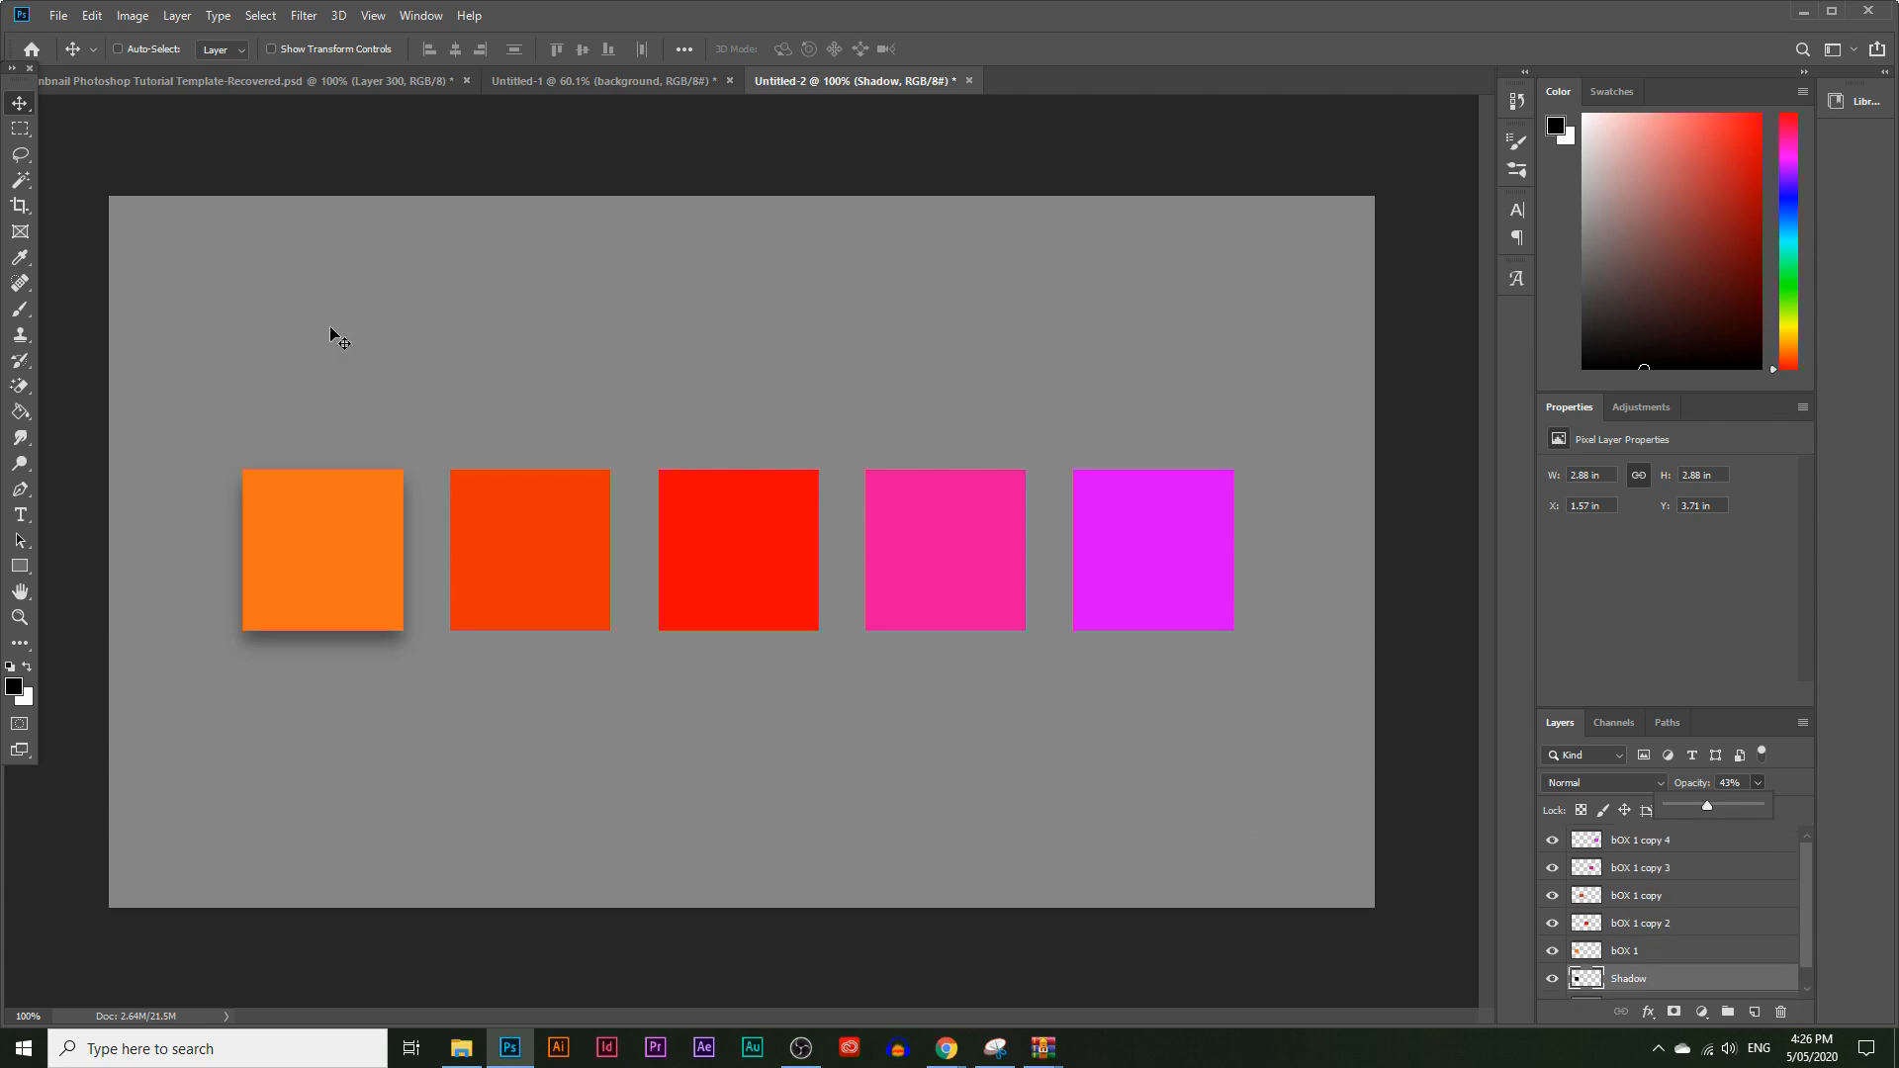
pyautogui.rightClick(538, 548)
pyautogui.click(566, 556)
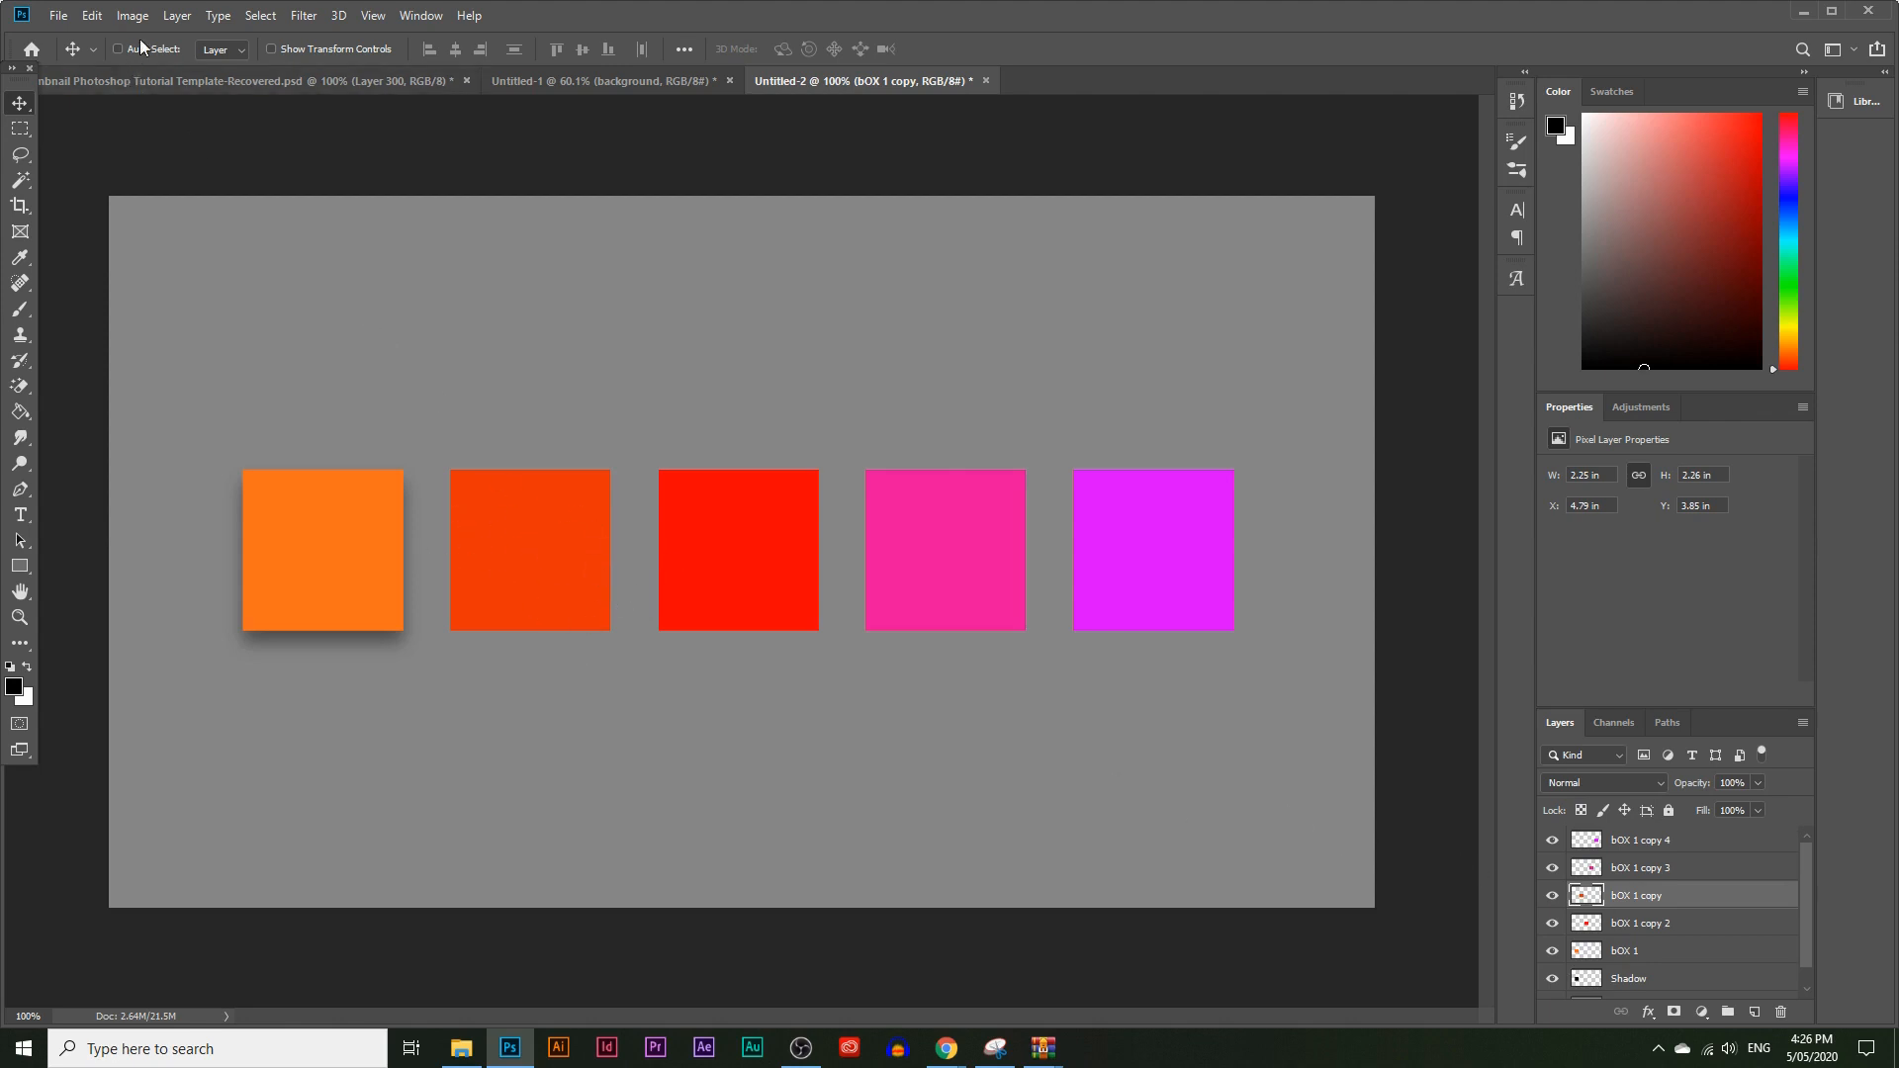
pyautogui.click(164, 19)
pyautogui.moveTo(249, 219)
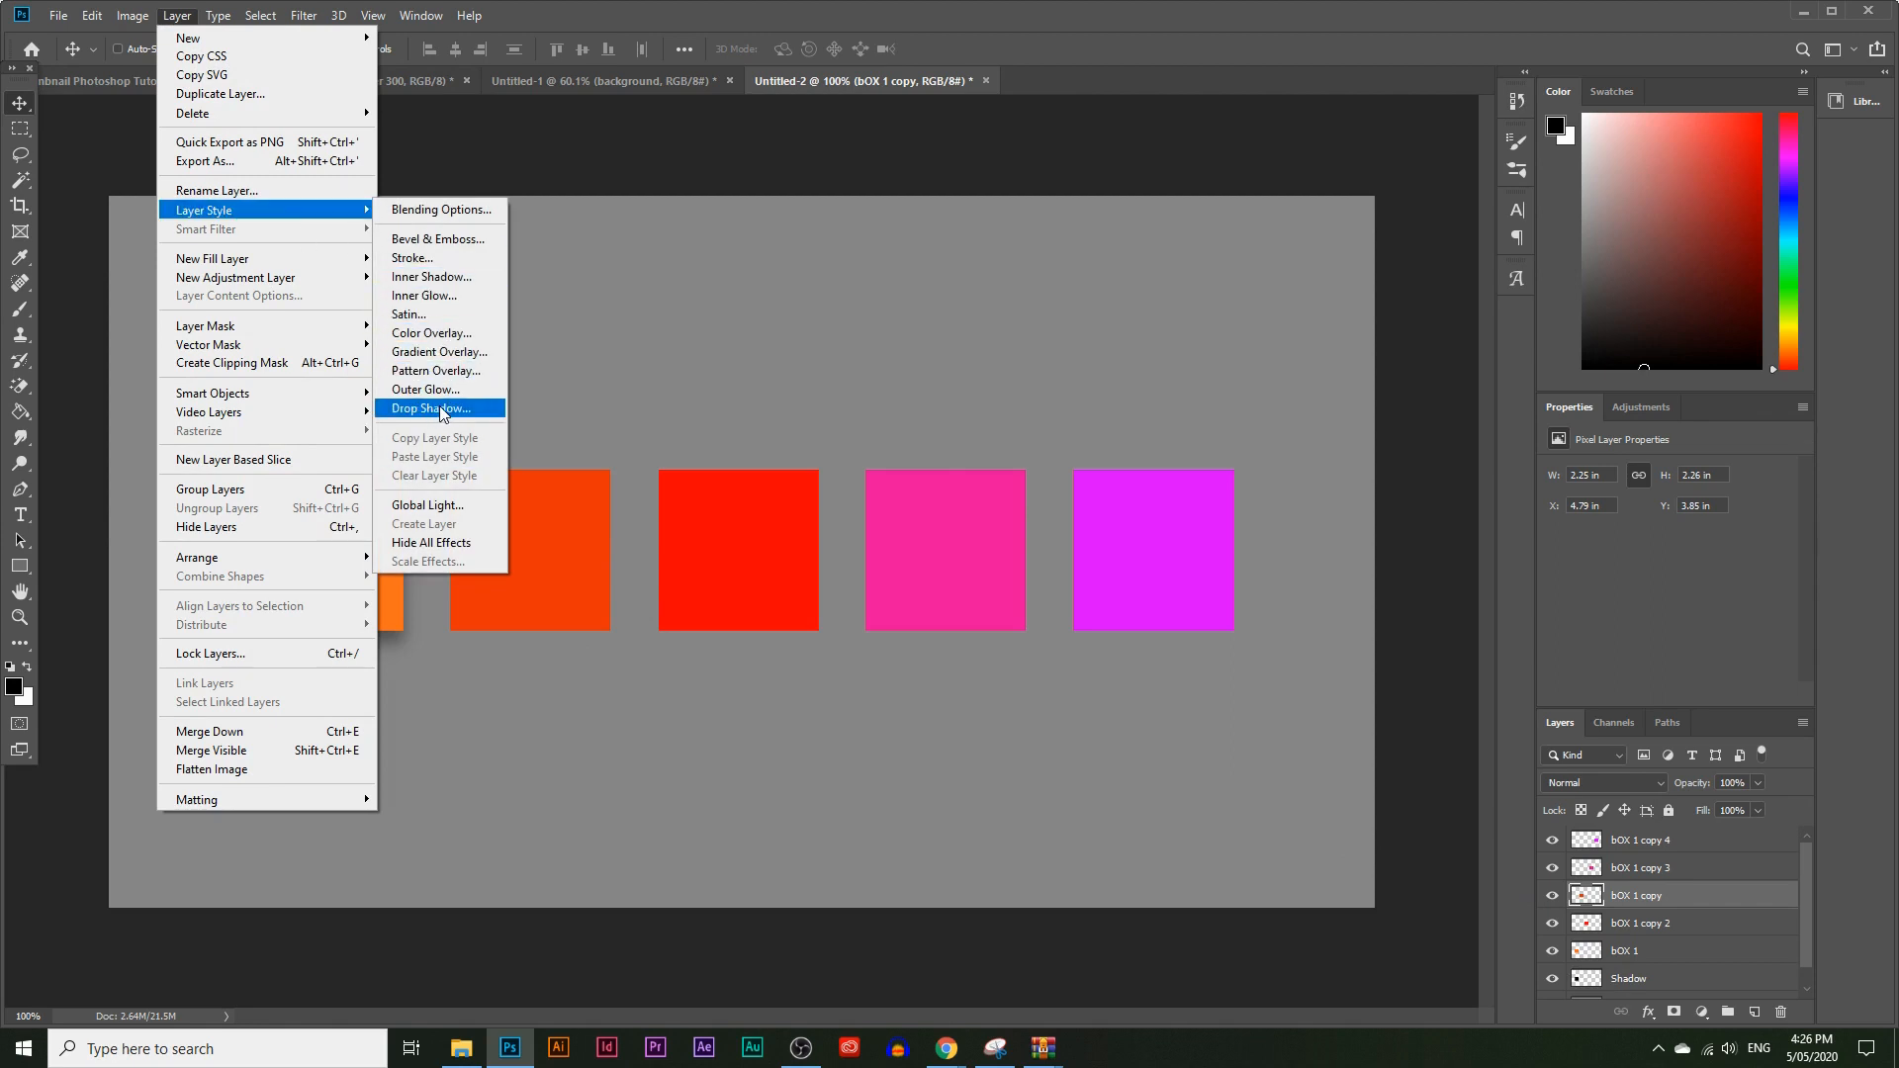
pyautogui.click(177, 15)
pyautogui.click(177, 15)
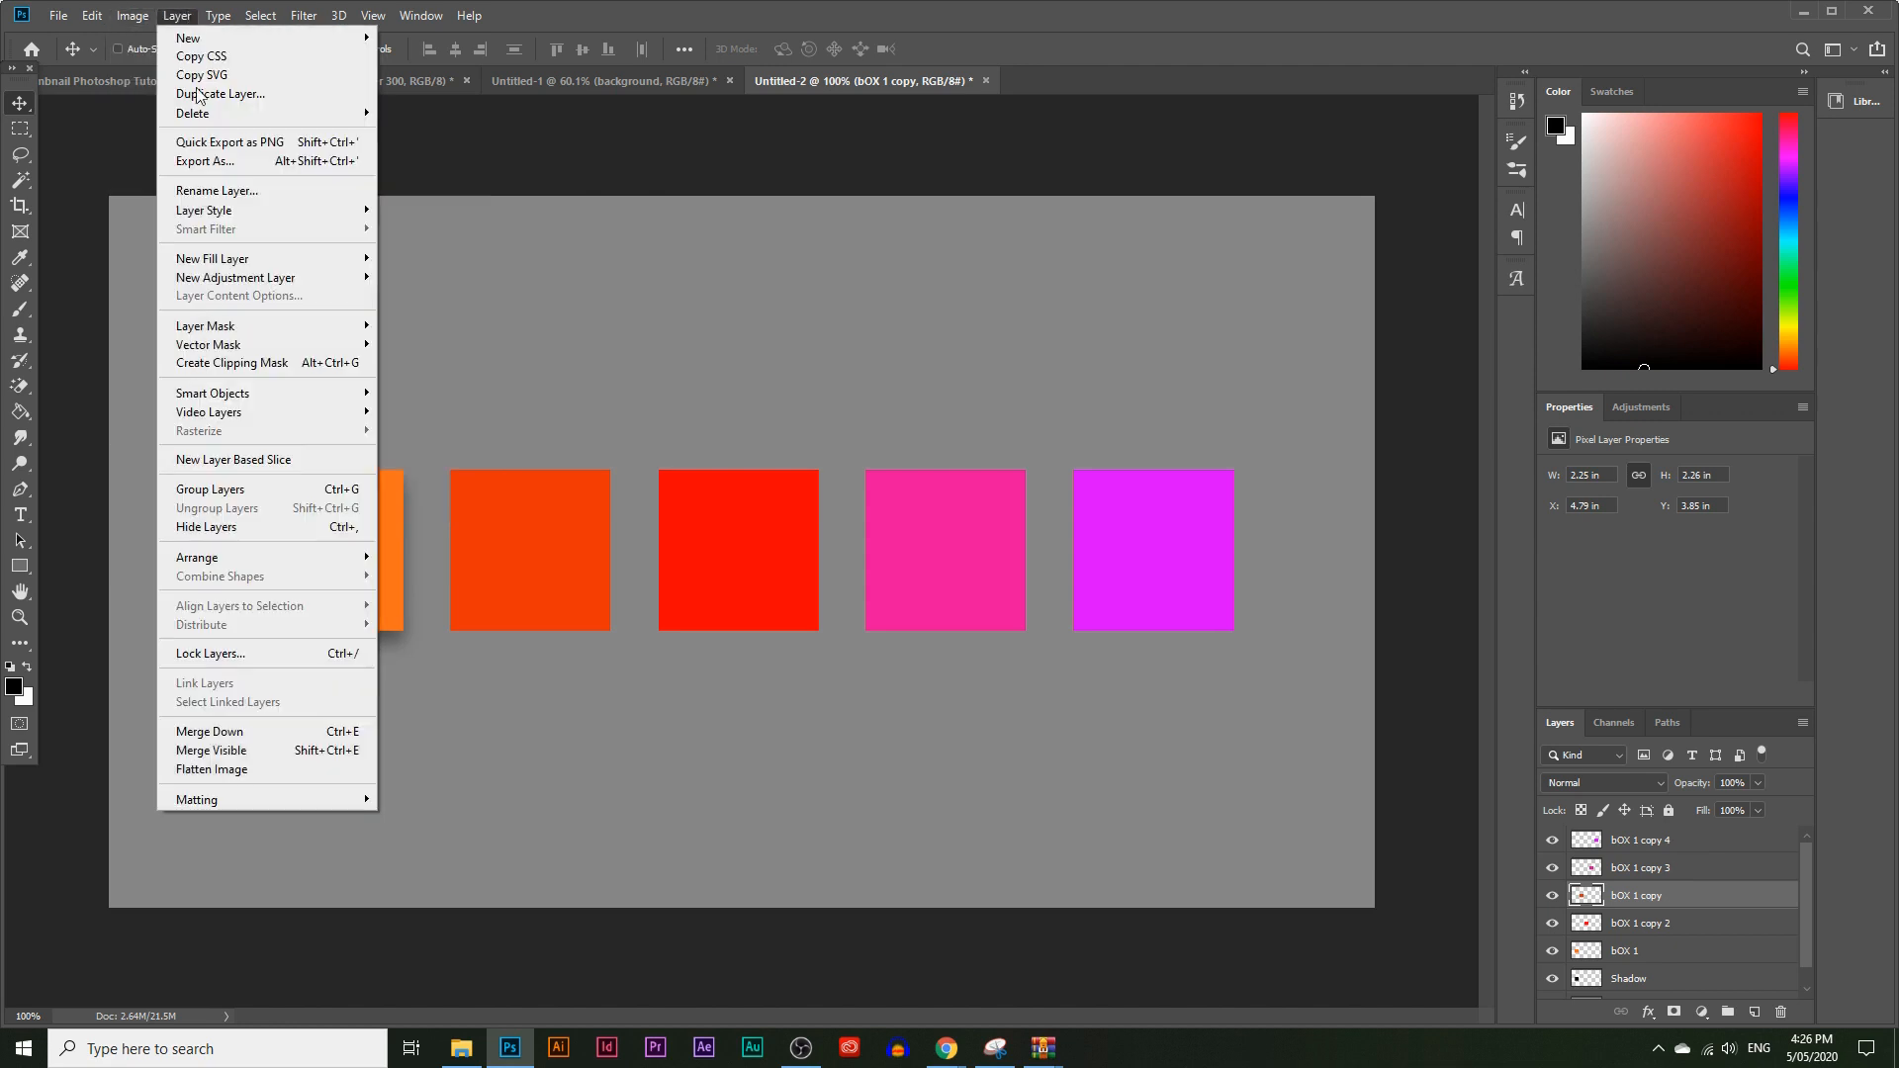
pyautogui.moveTo(255, 209)
pyautogui.click(425, 407)
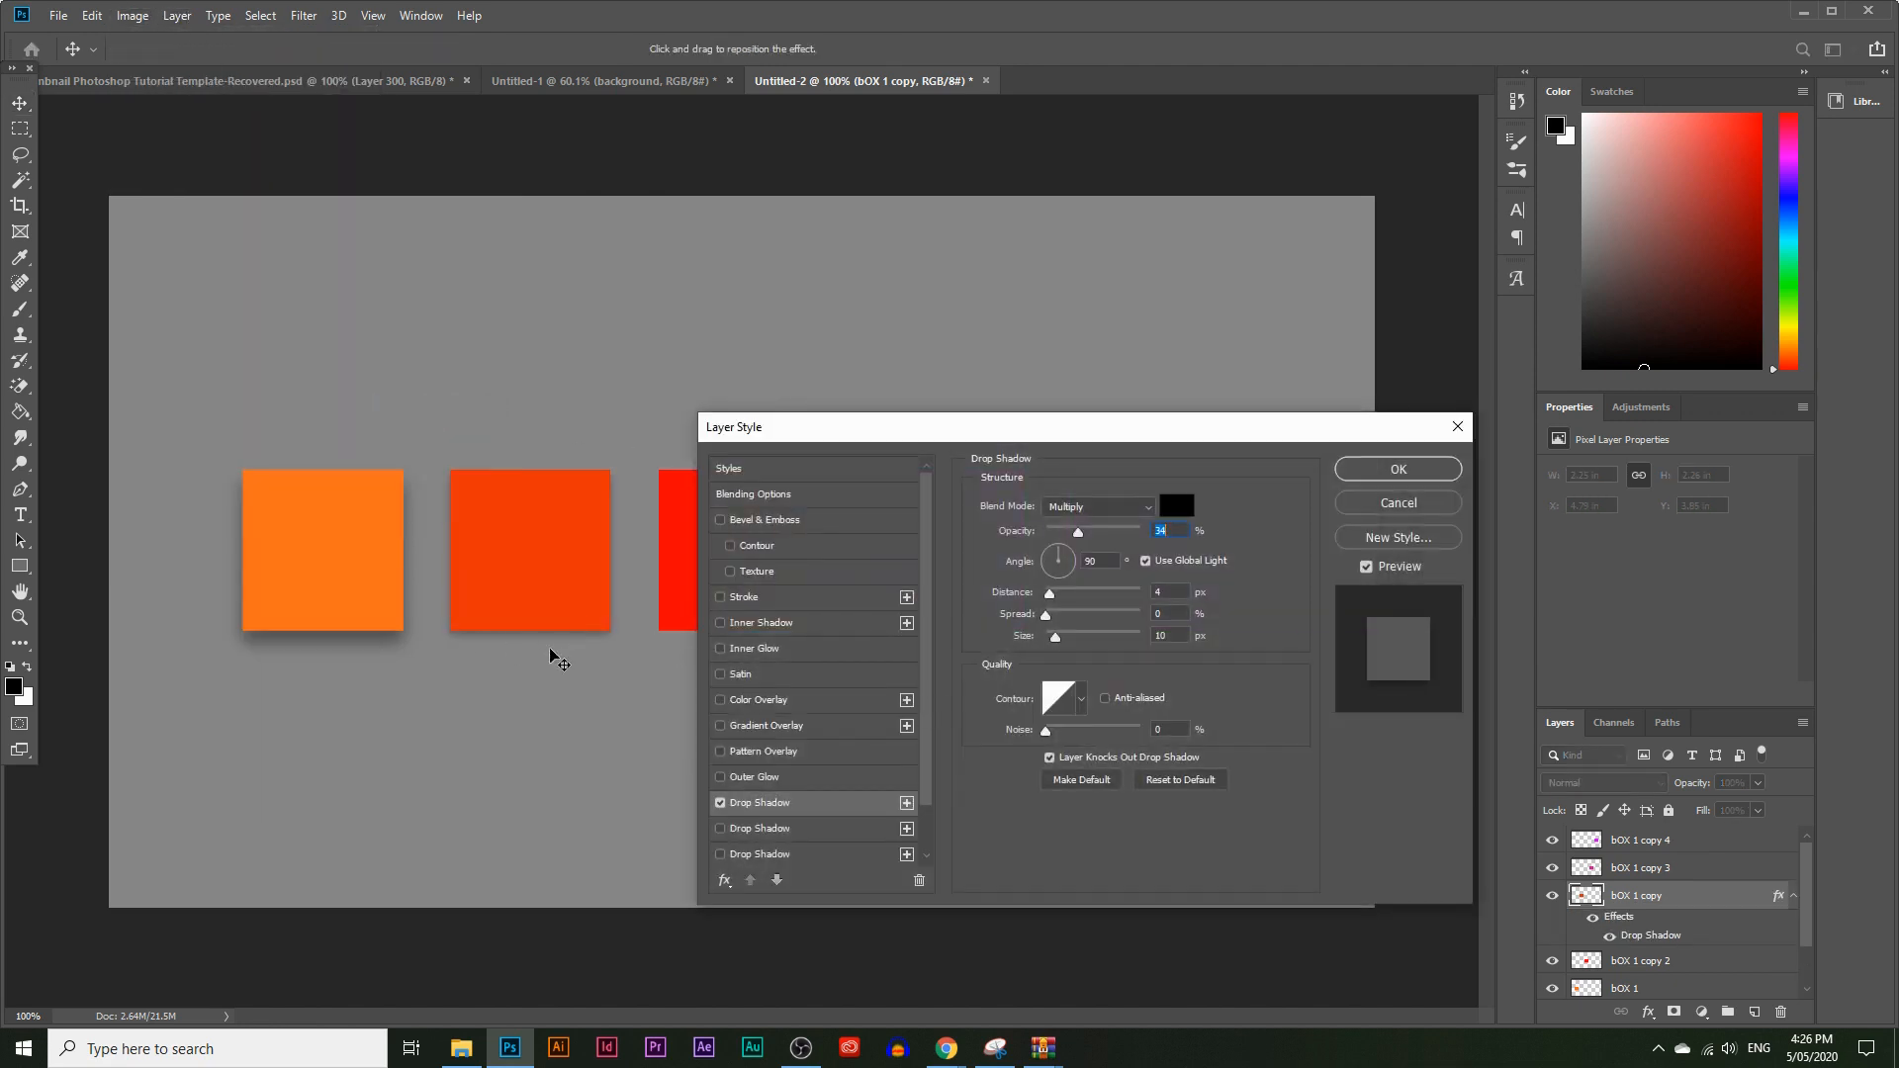
pyautogui.moveTo(1124, 431); pyautogui.dragTo(1163, 357)
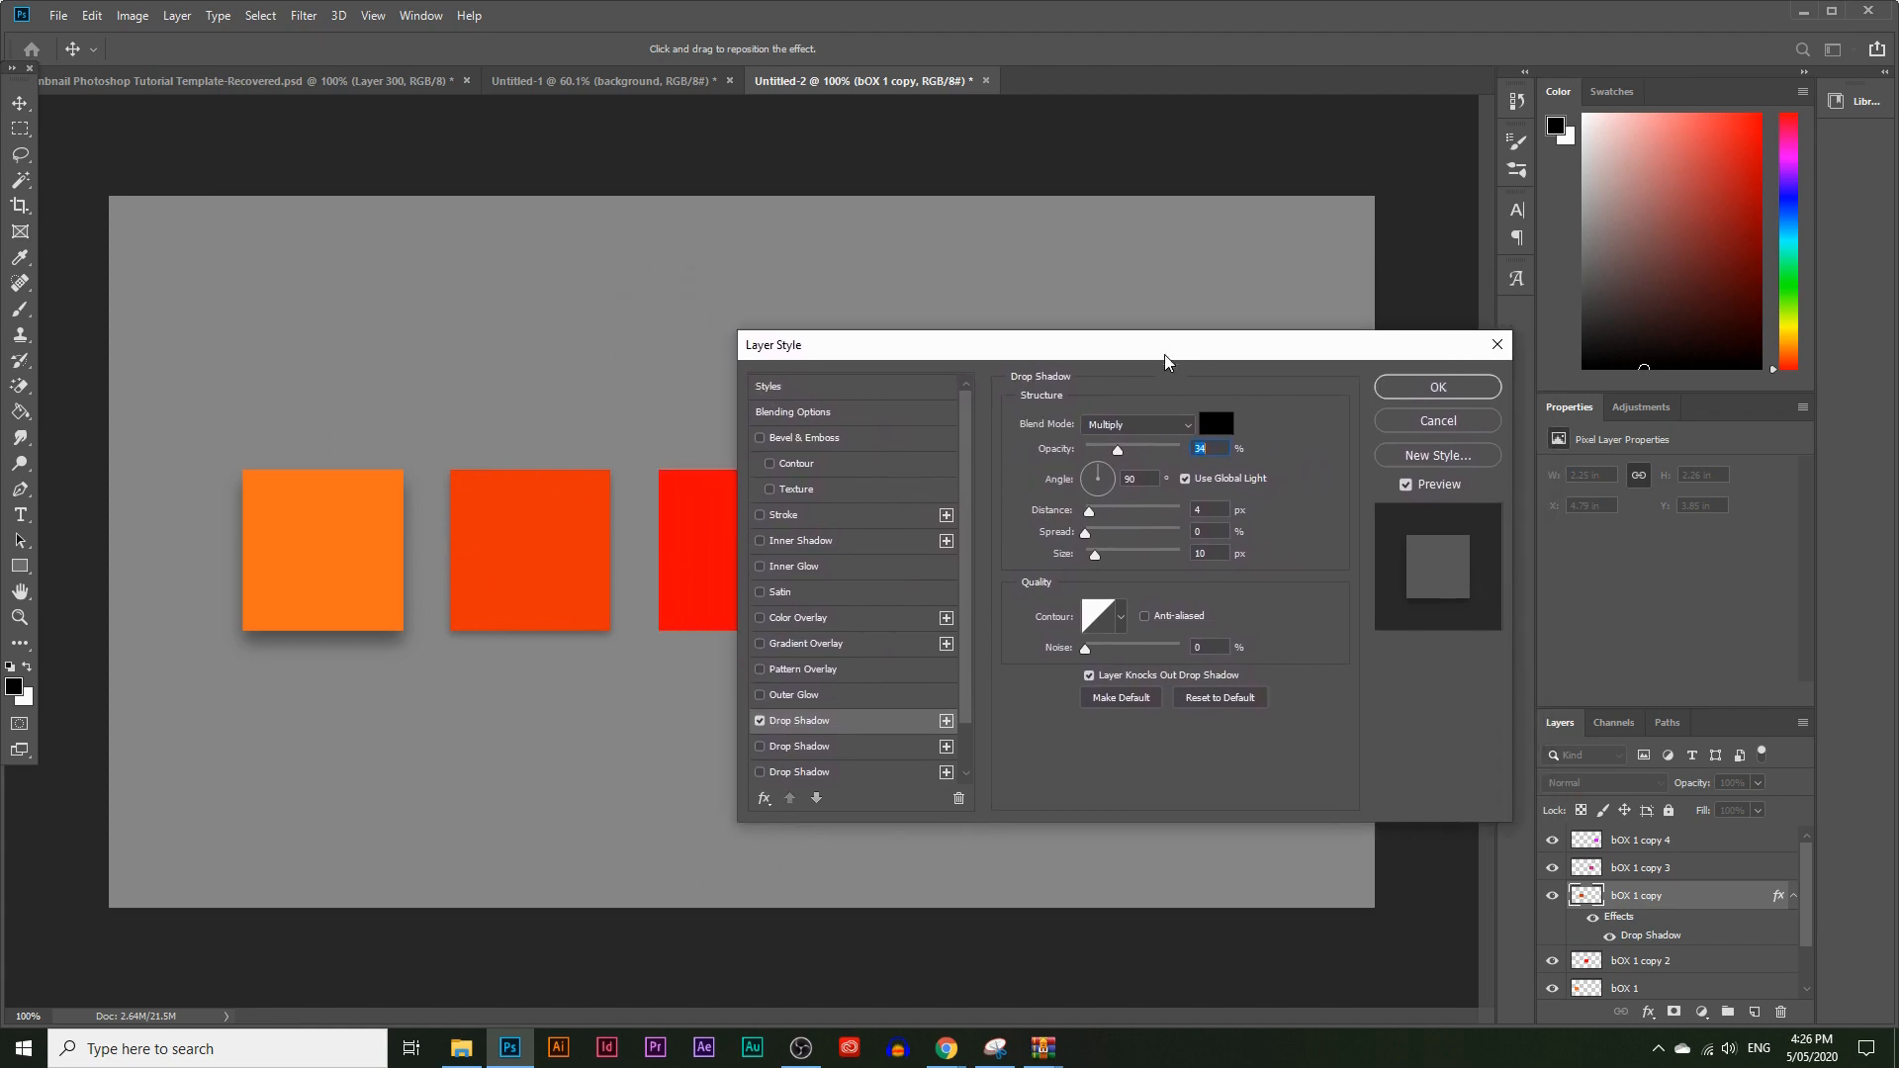
# Try Soft Light and Pin Light as the drop shadow's blend mode before restoring Multiply
pyautogui.click(1107, 431)
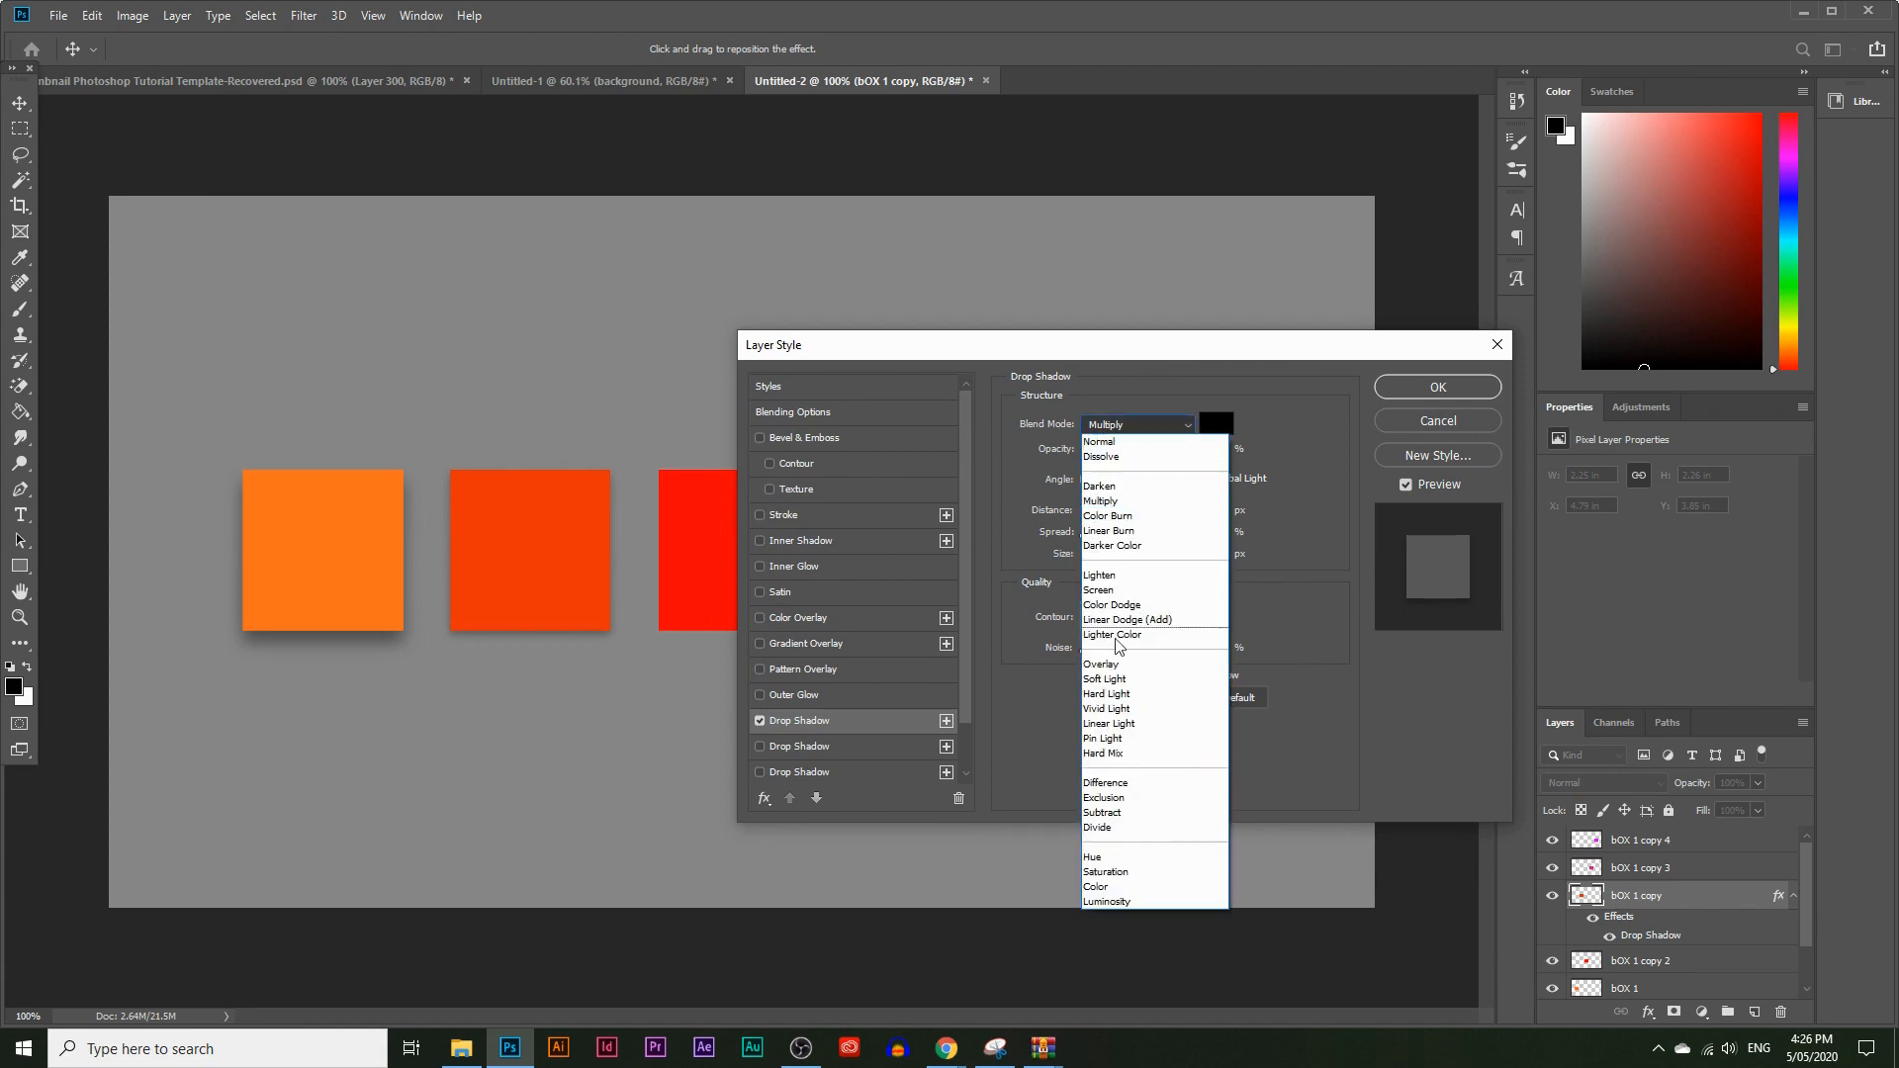
pyautogui.click(1114, 680)
pyautogui.click(1161, 436)
pyautogui.click(1116, 735)
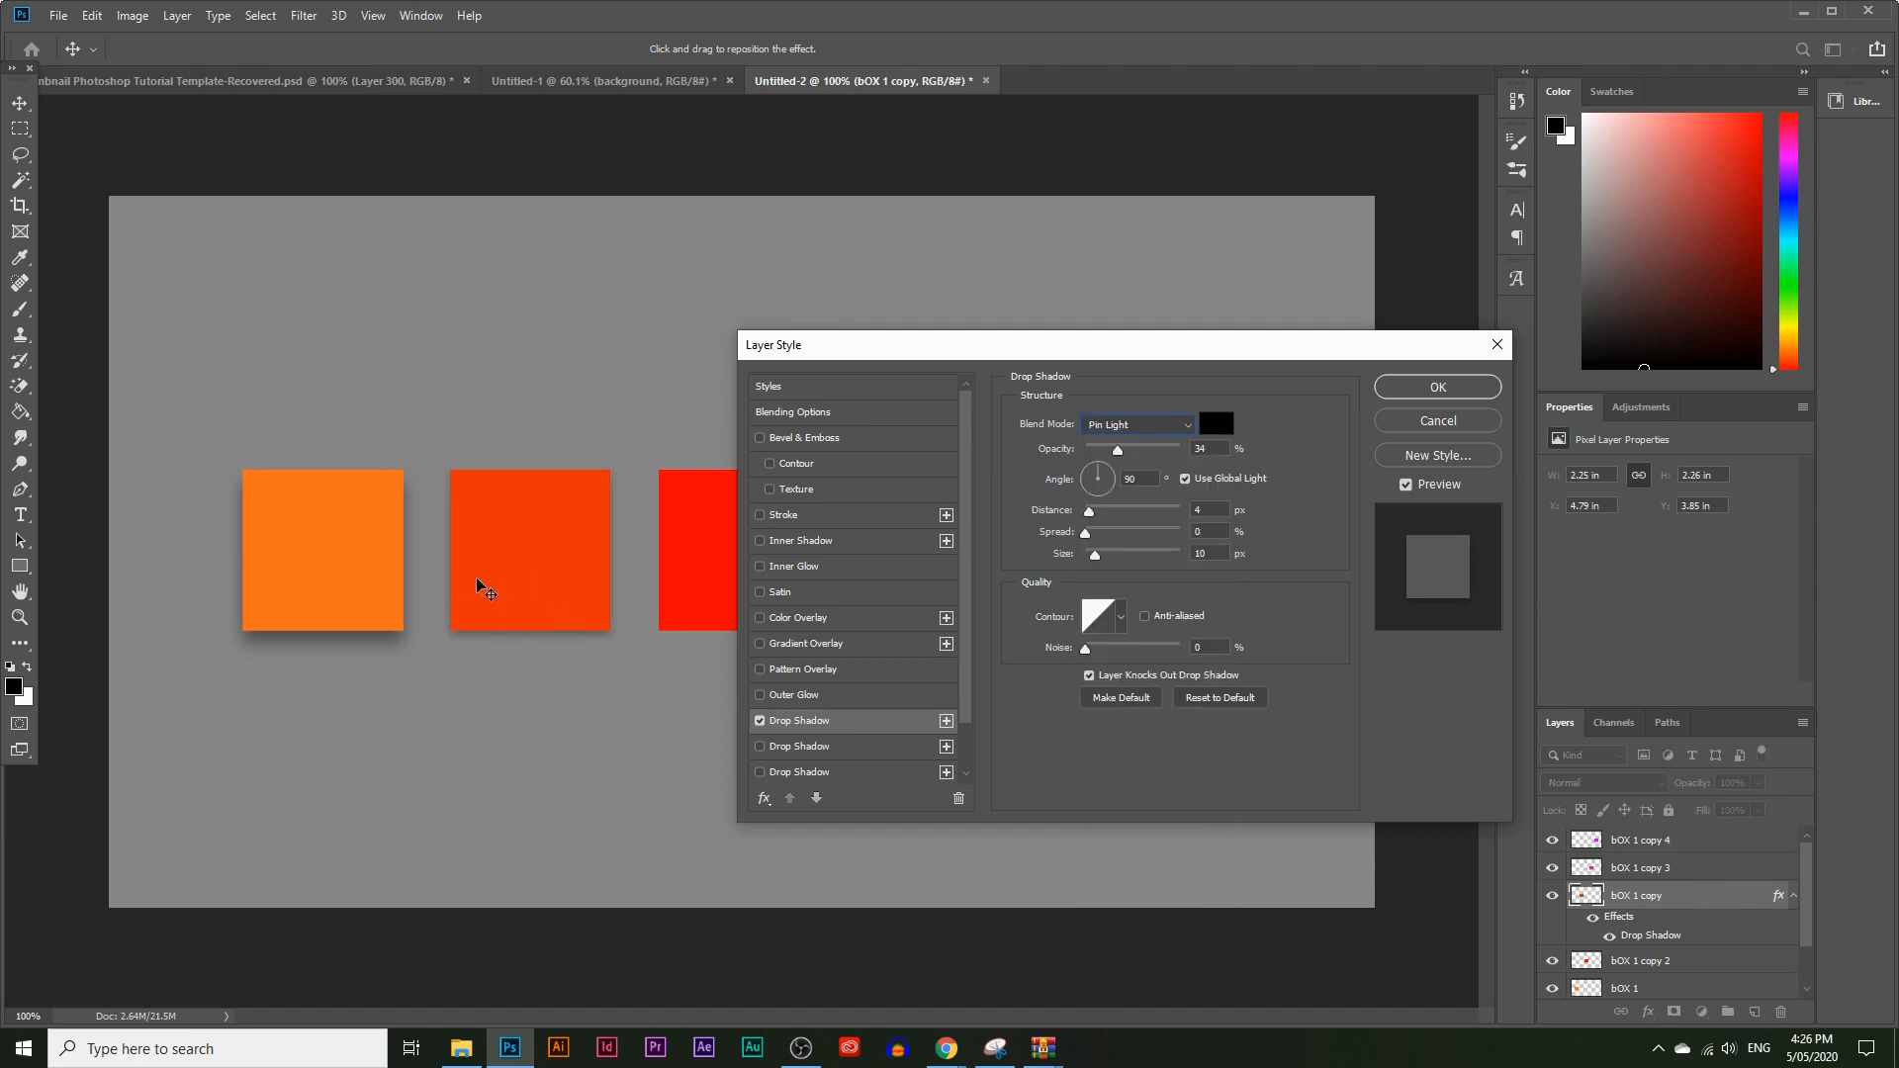
pyautogui.click(1132, 427)
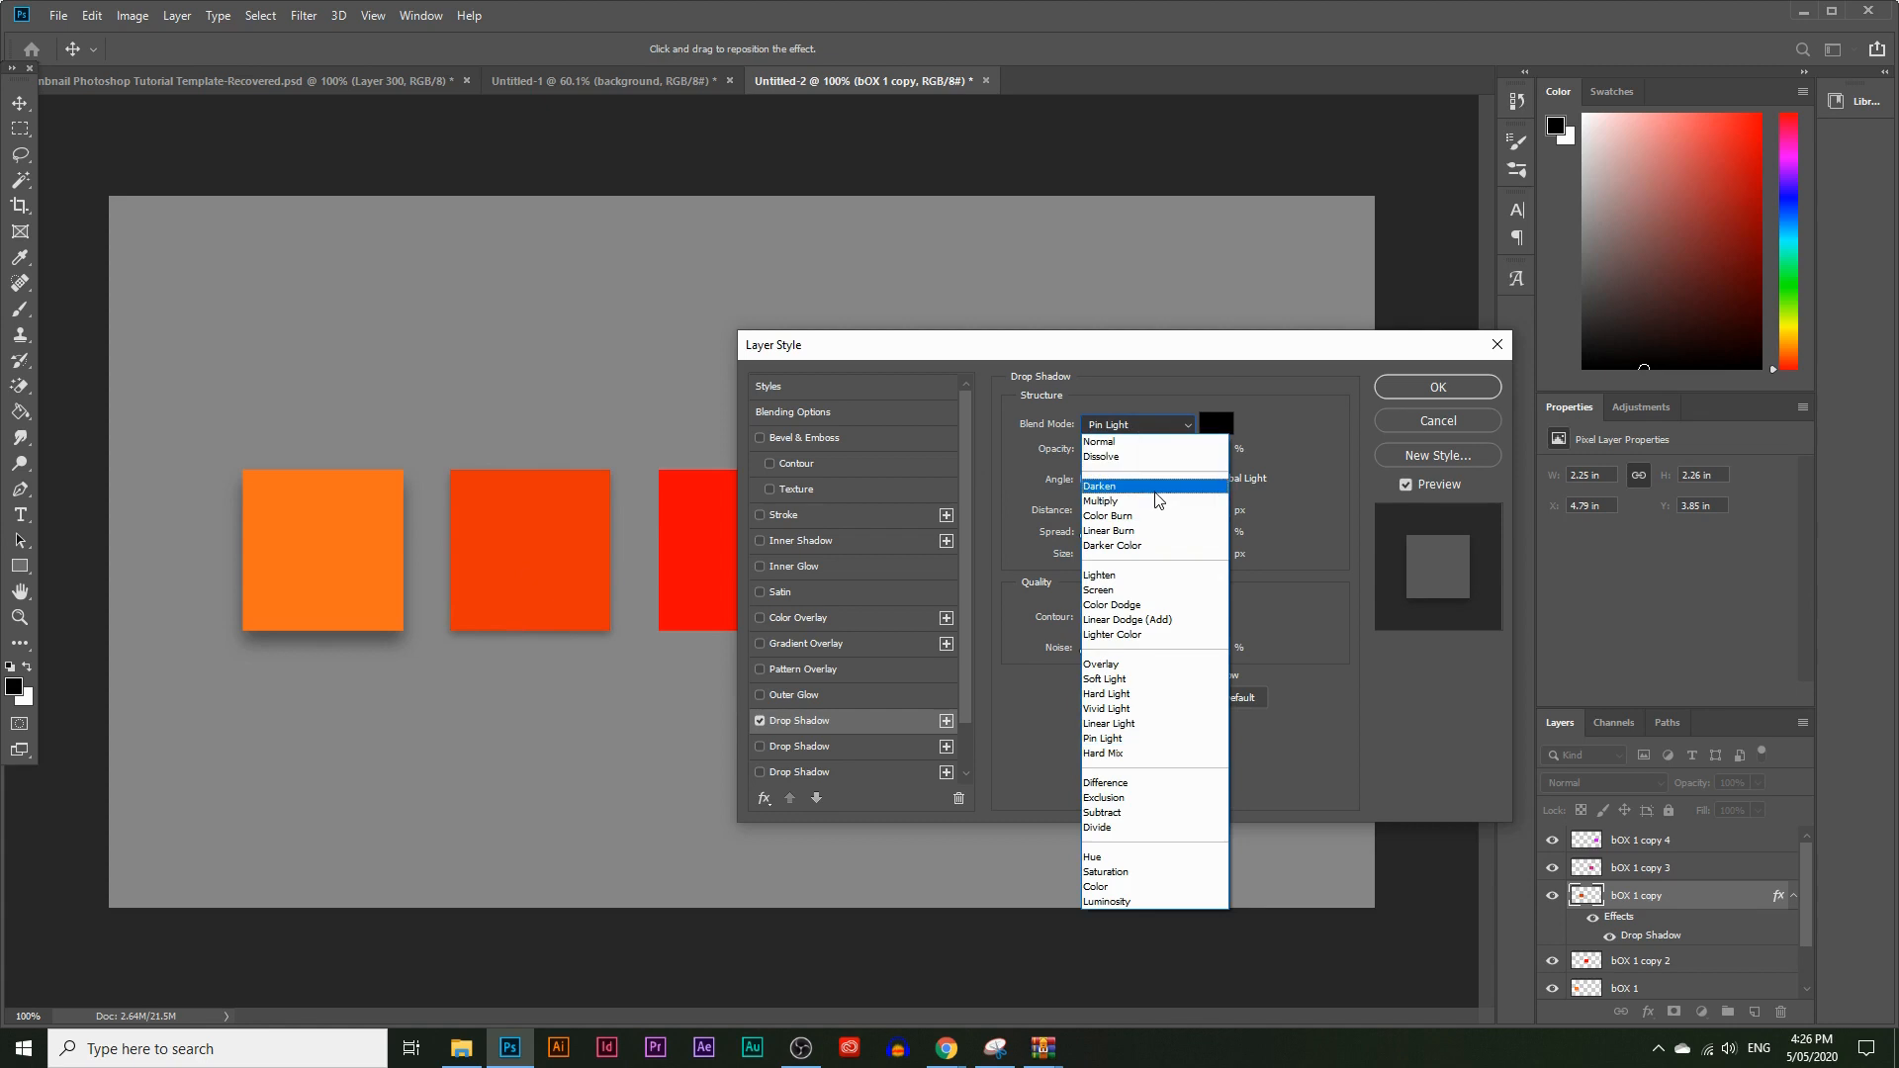
pyautogui.click(1101, 503)
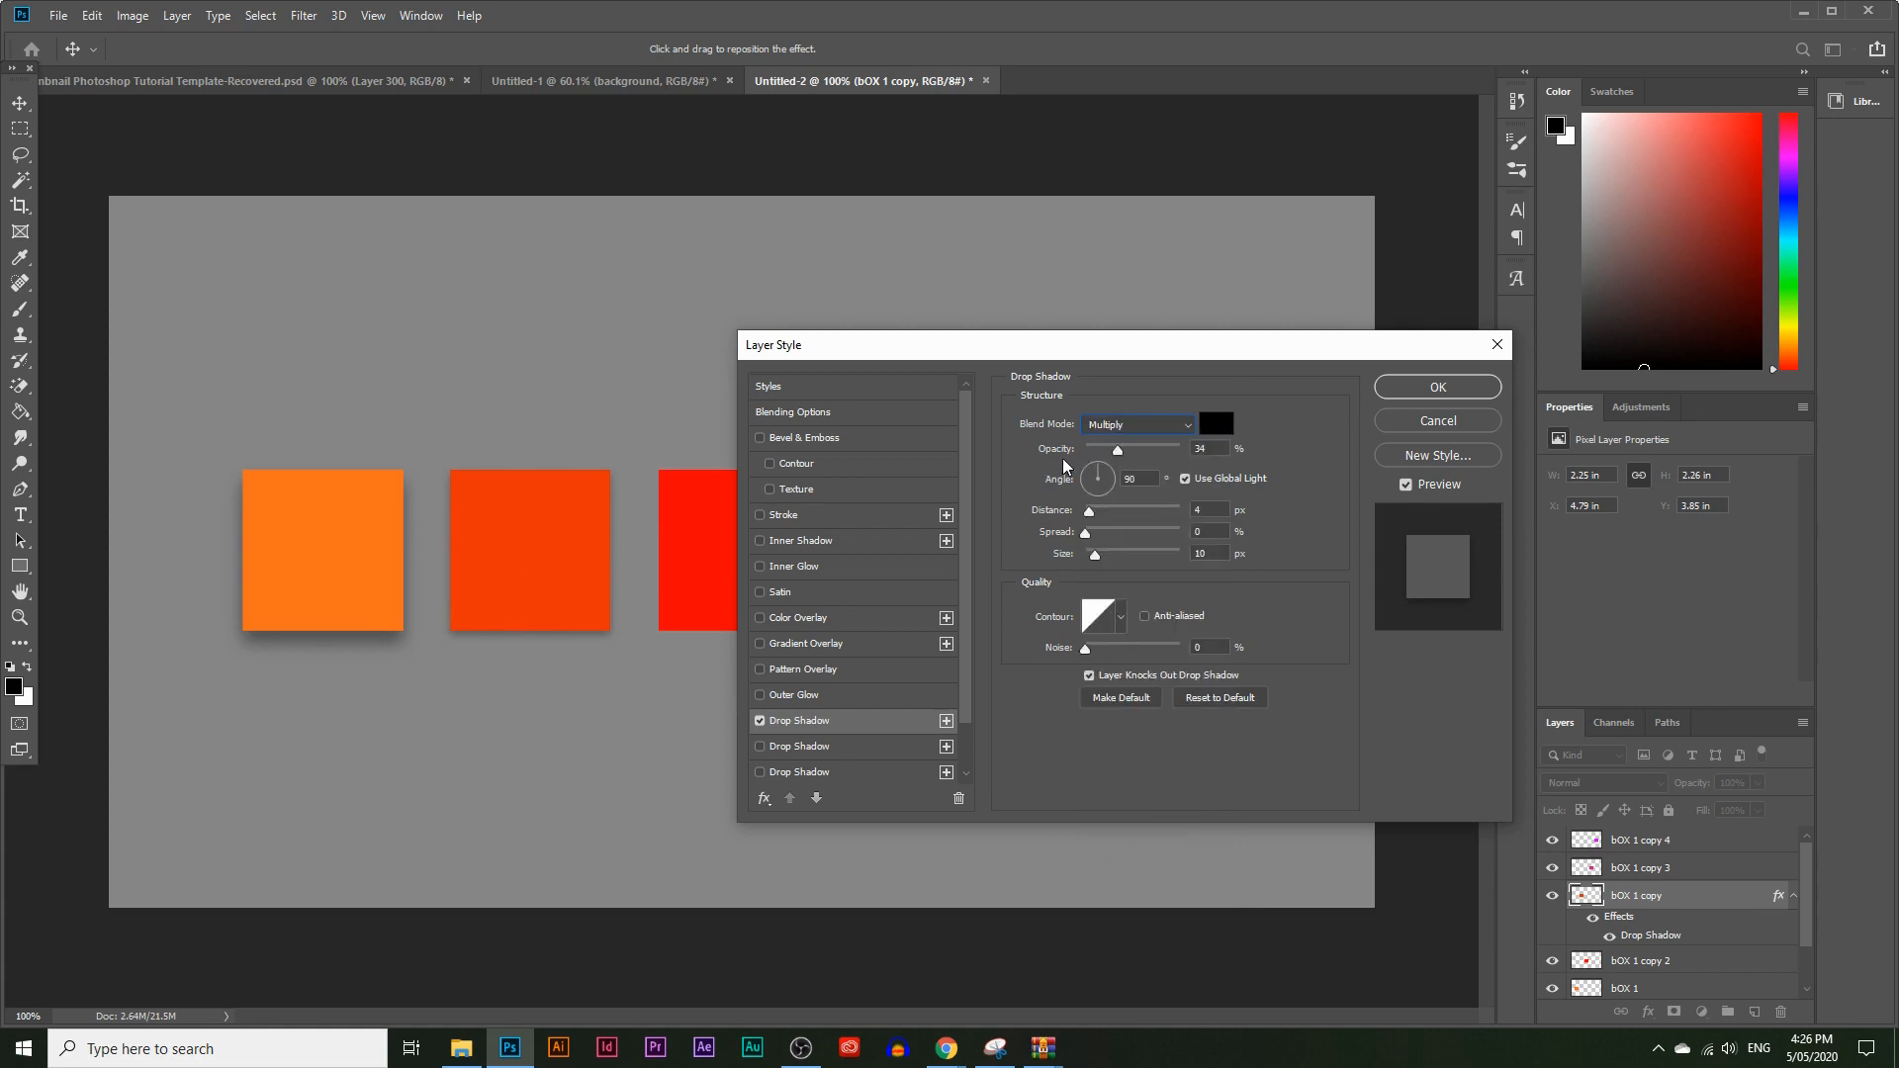
# Set the drop shadow's opacity to 76% and its angle to 90°, and apply the style to the second square
pyautogui.moveTo(1119, 453); pyautogui.dragTo(1154, 449)
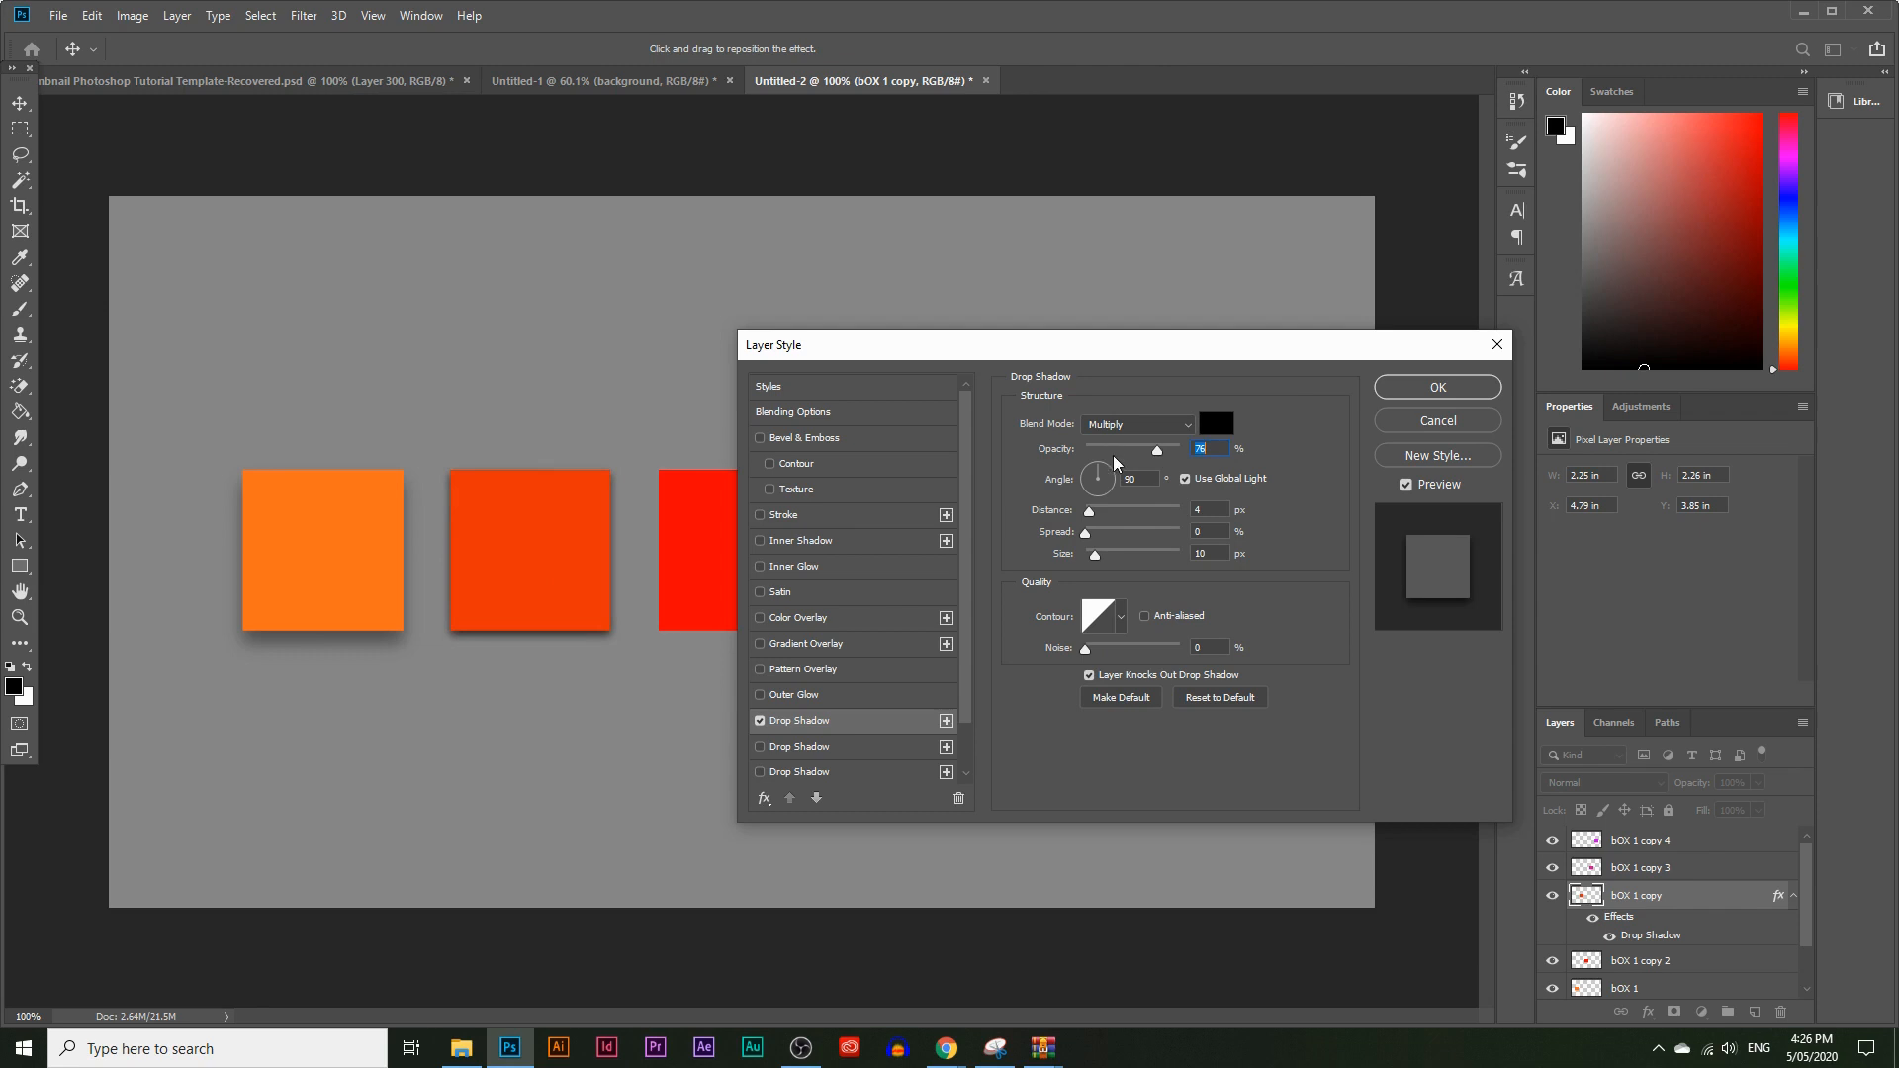
pyautogui.moveTo(1107, 482)
pyautogui.mouseDown()
pyautogui.moveTo(1107, 500)
pyautogui.moveTo(1089, 481)
pyautogui.moveTo(1108, 473)
pyautogui.moveTo(1104, 500)
pyautogui.moveTo(1081, 481)
pyautogui.moveTo(1110, 471)
pyautogui.mouseUp()
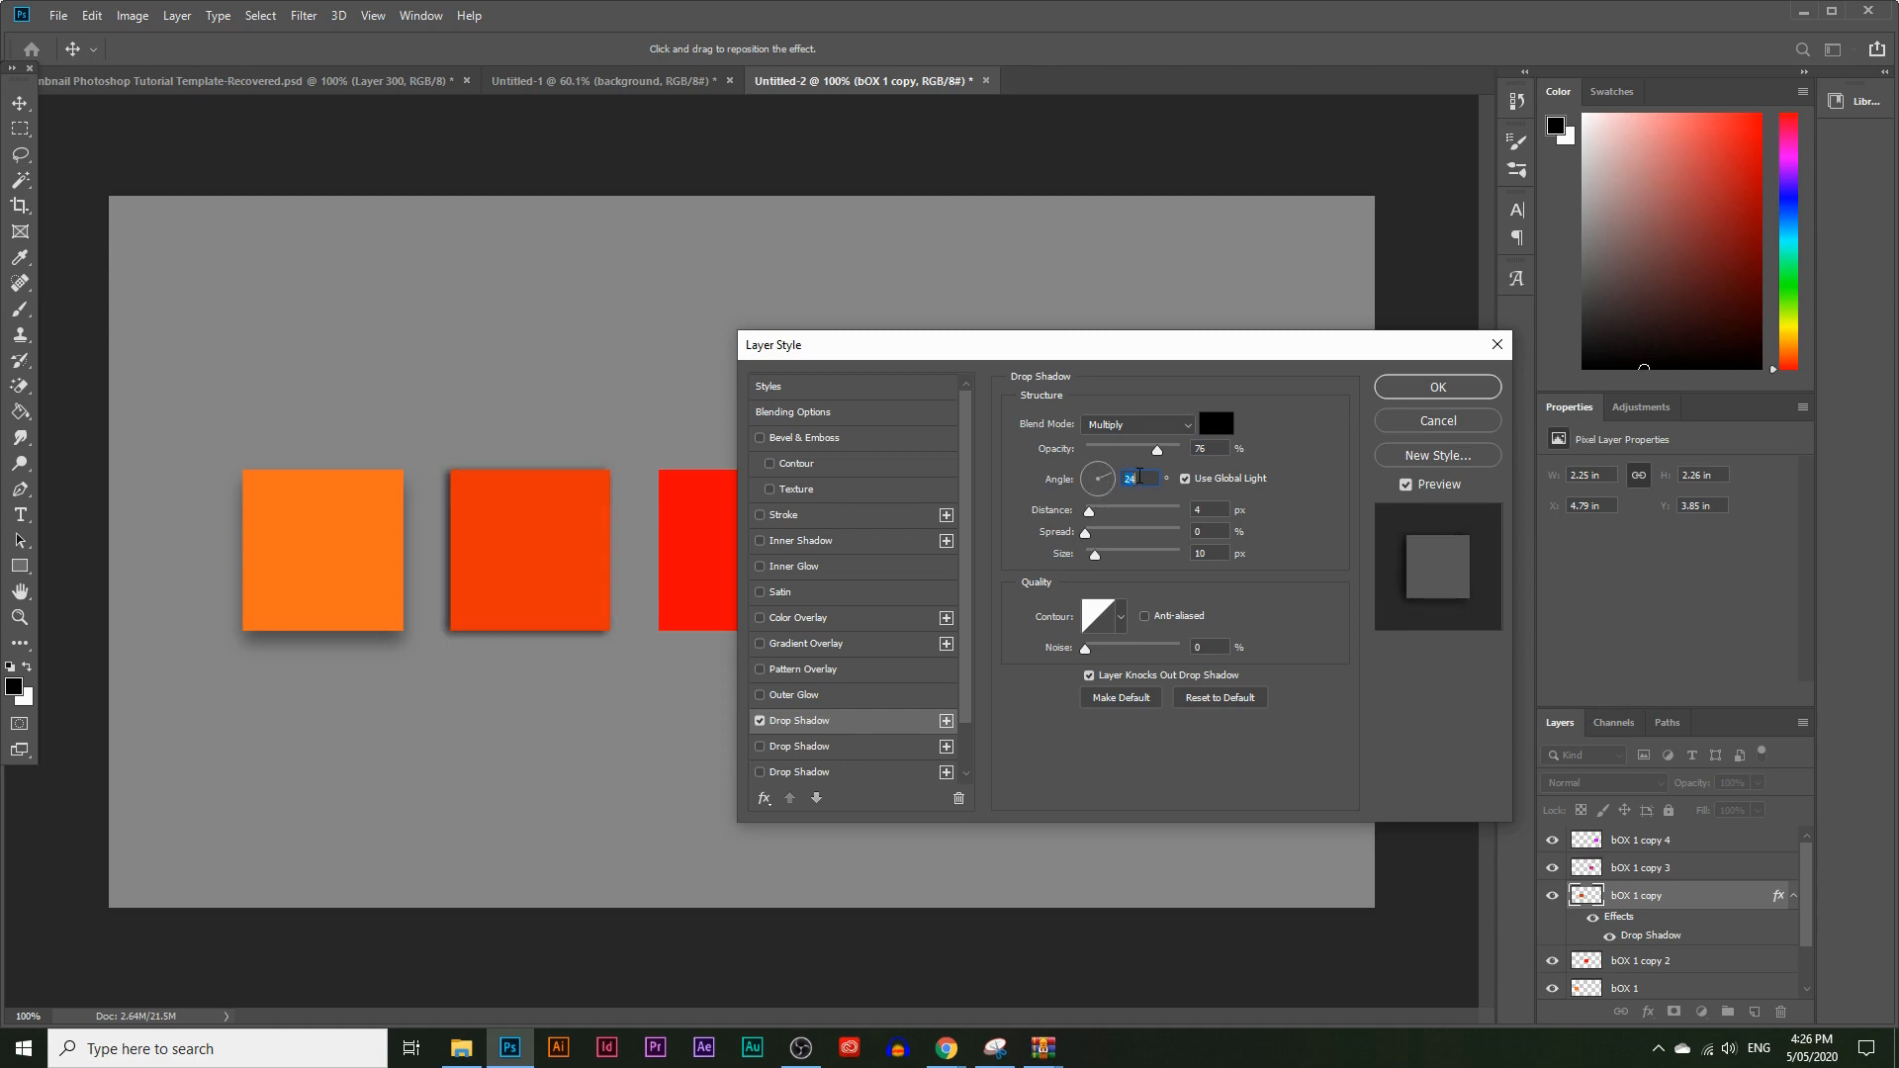
pyautogui.press('Return')
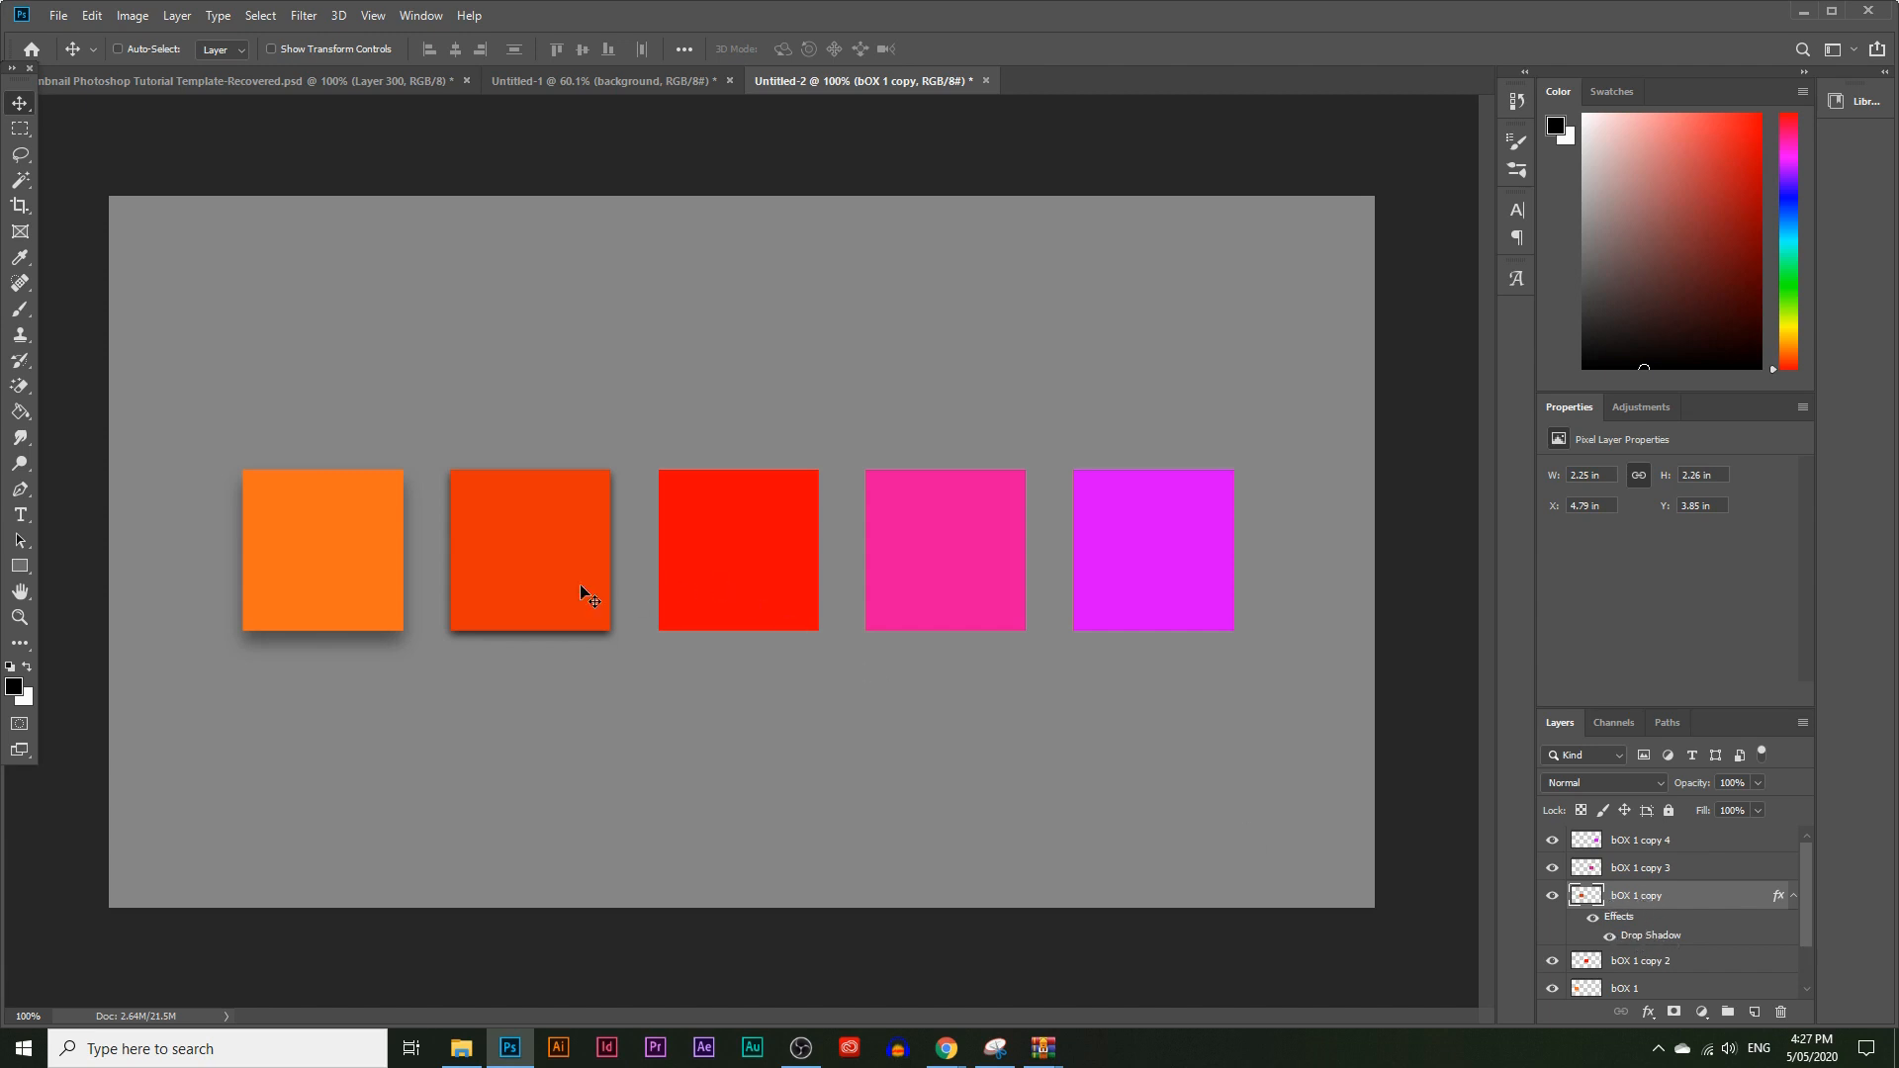
pyautogui.doubleClick(1654, 943)
pyautogui.click(1438, 422)
pyautogui.click(420, 12)
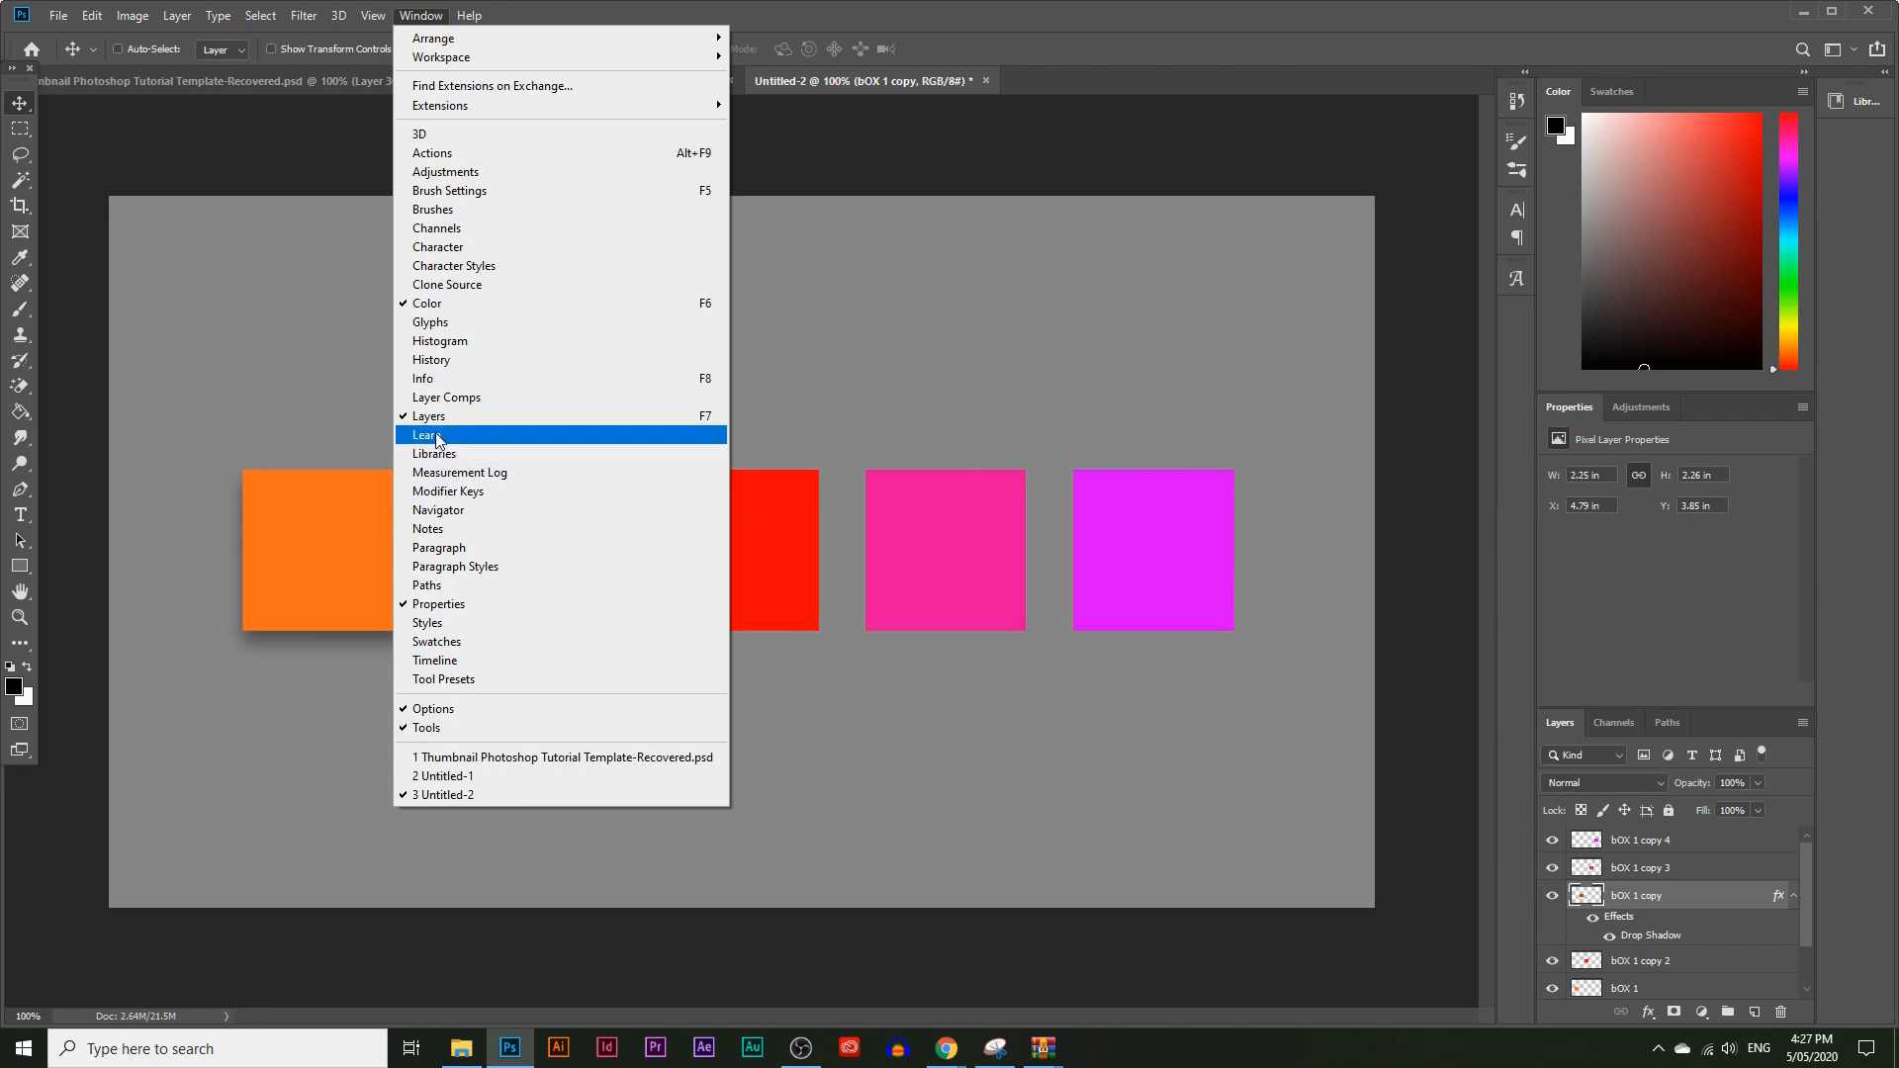
pyautogui.click(1671, 940)
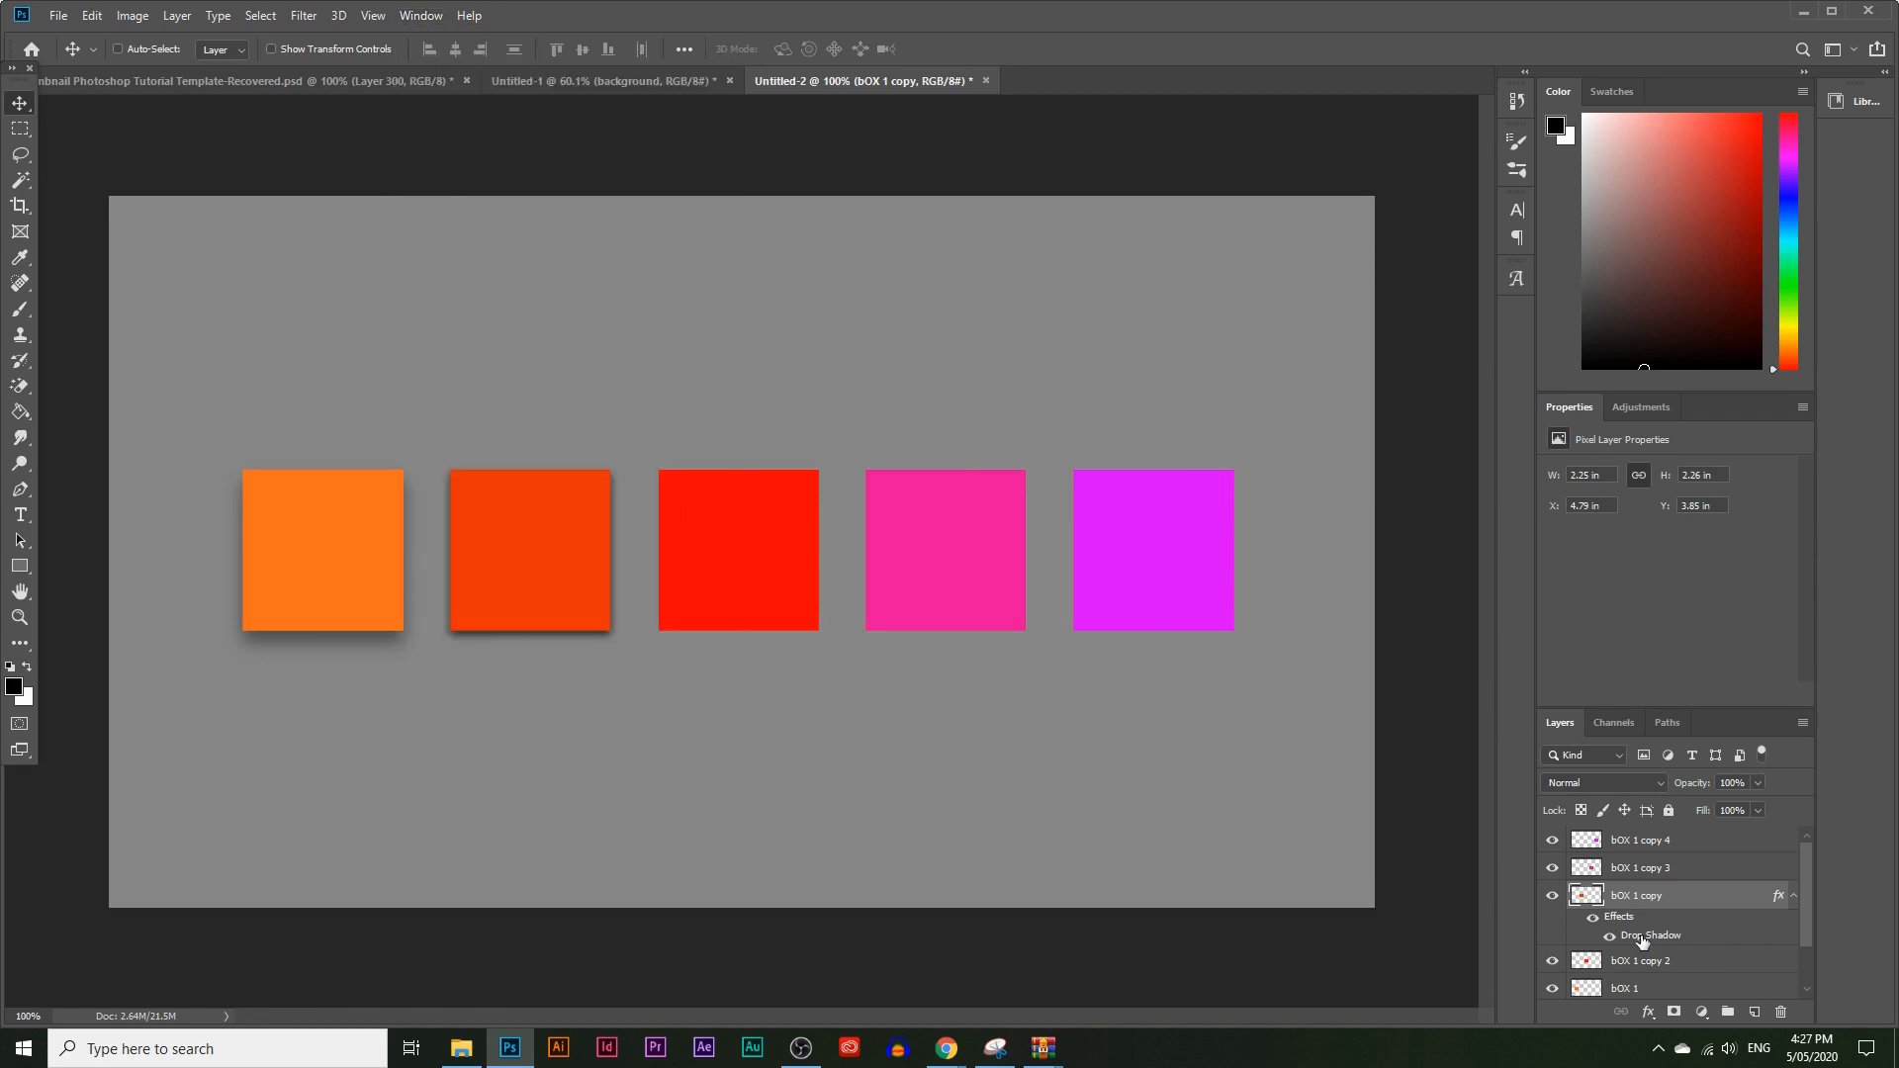
# Set the second square's drop shadow to 70% opacity, 8 px distance, 5% spread and 57 px size, and apply it
pyautogui.doubleClick(1665, 939)
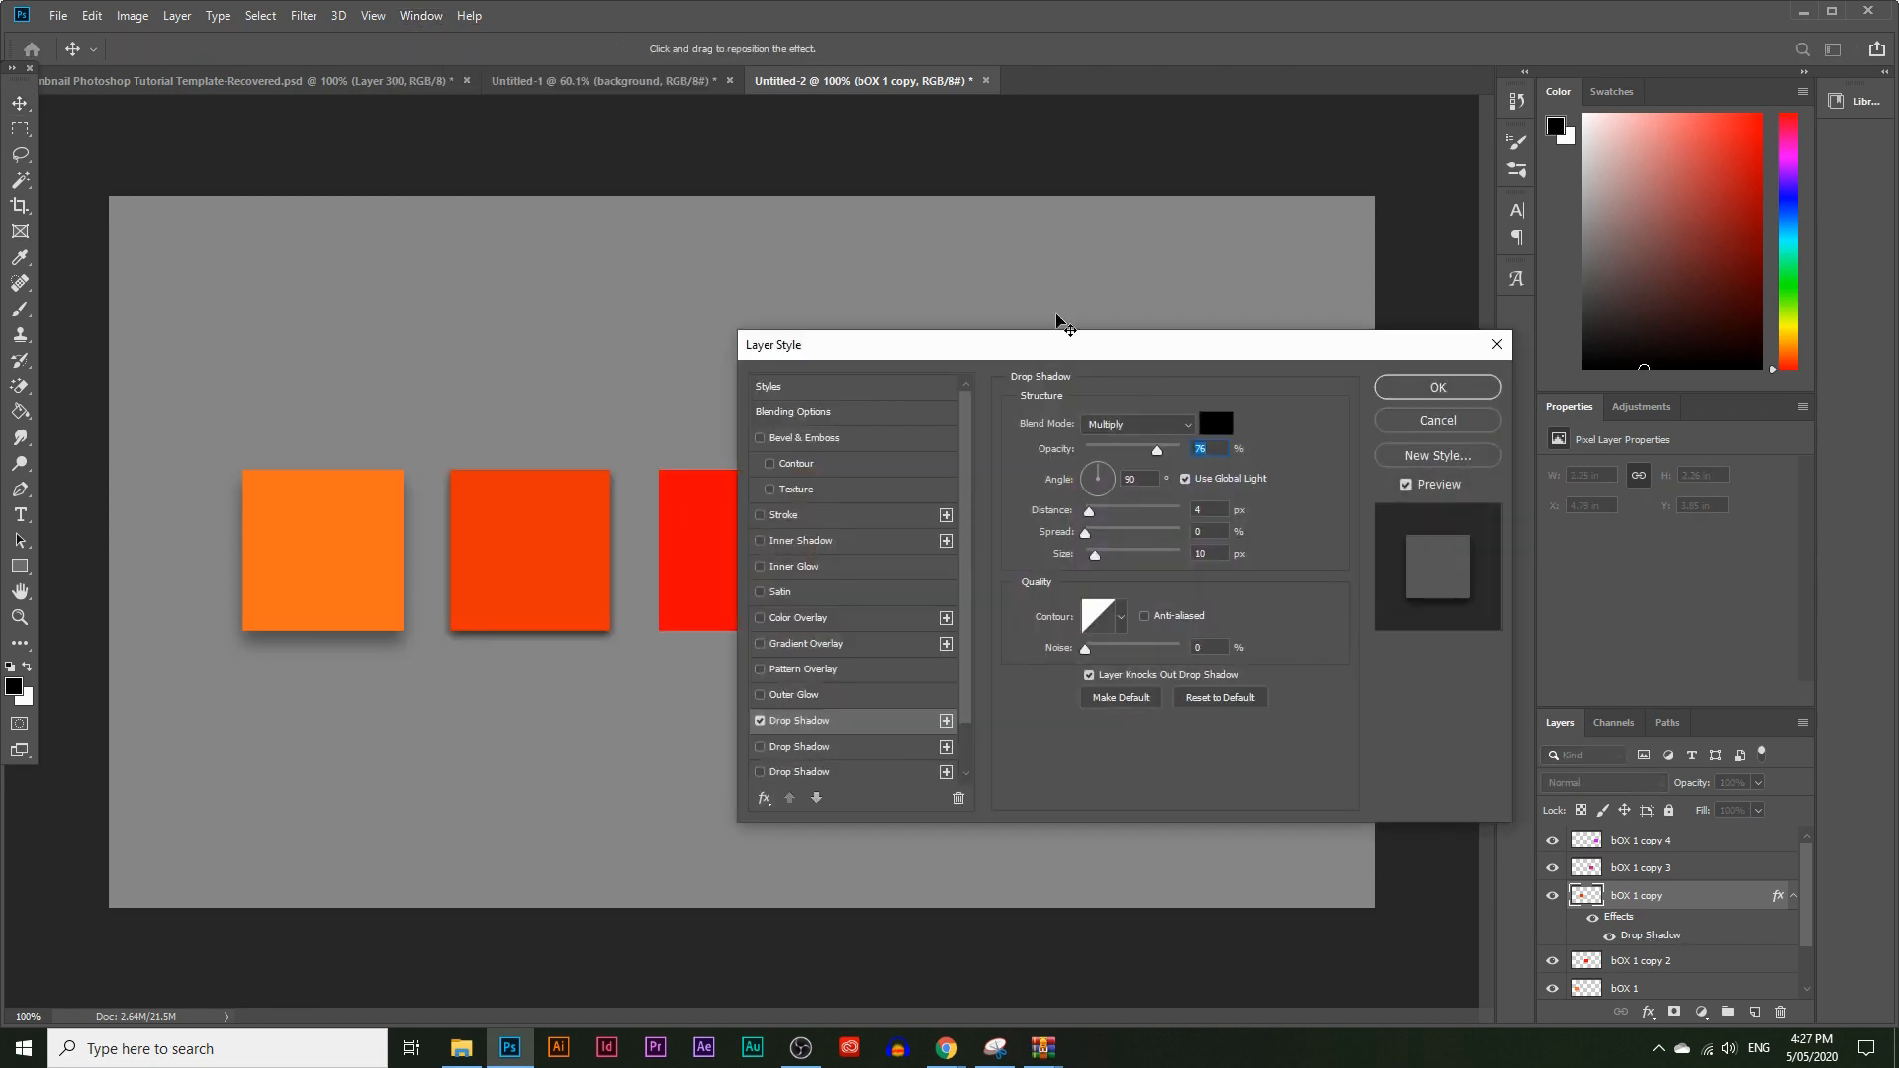
pyautogui.moveTo(1046, 358); pyautogui.dragTo(1061, 315)
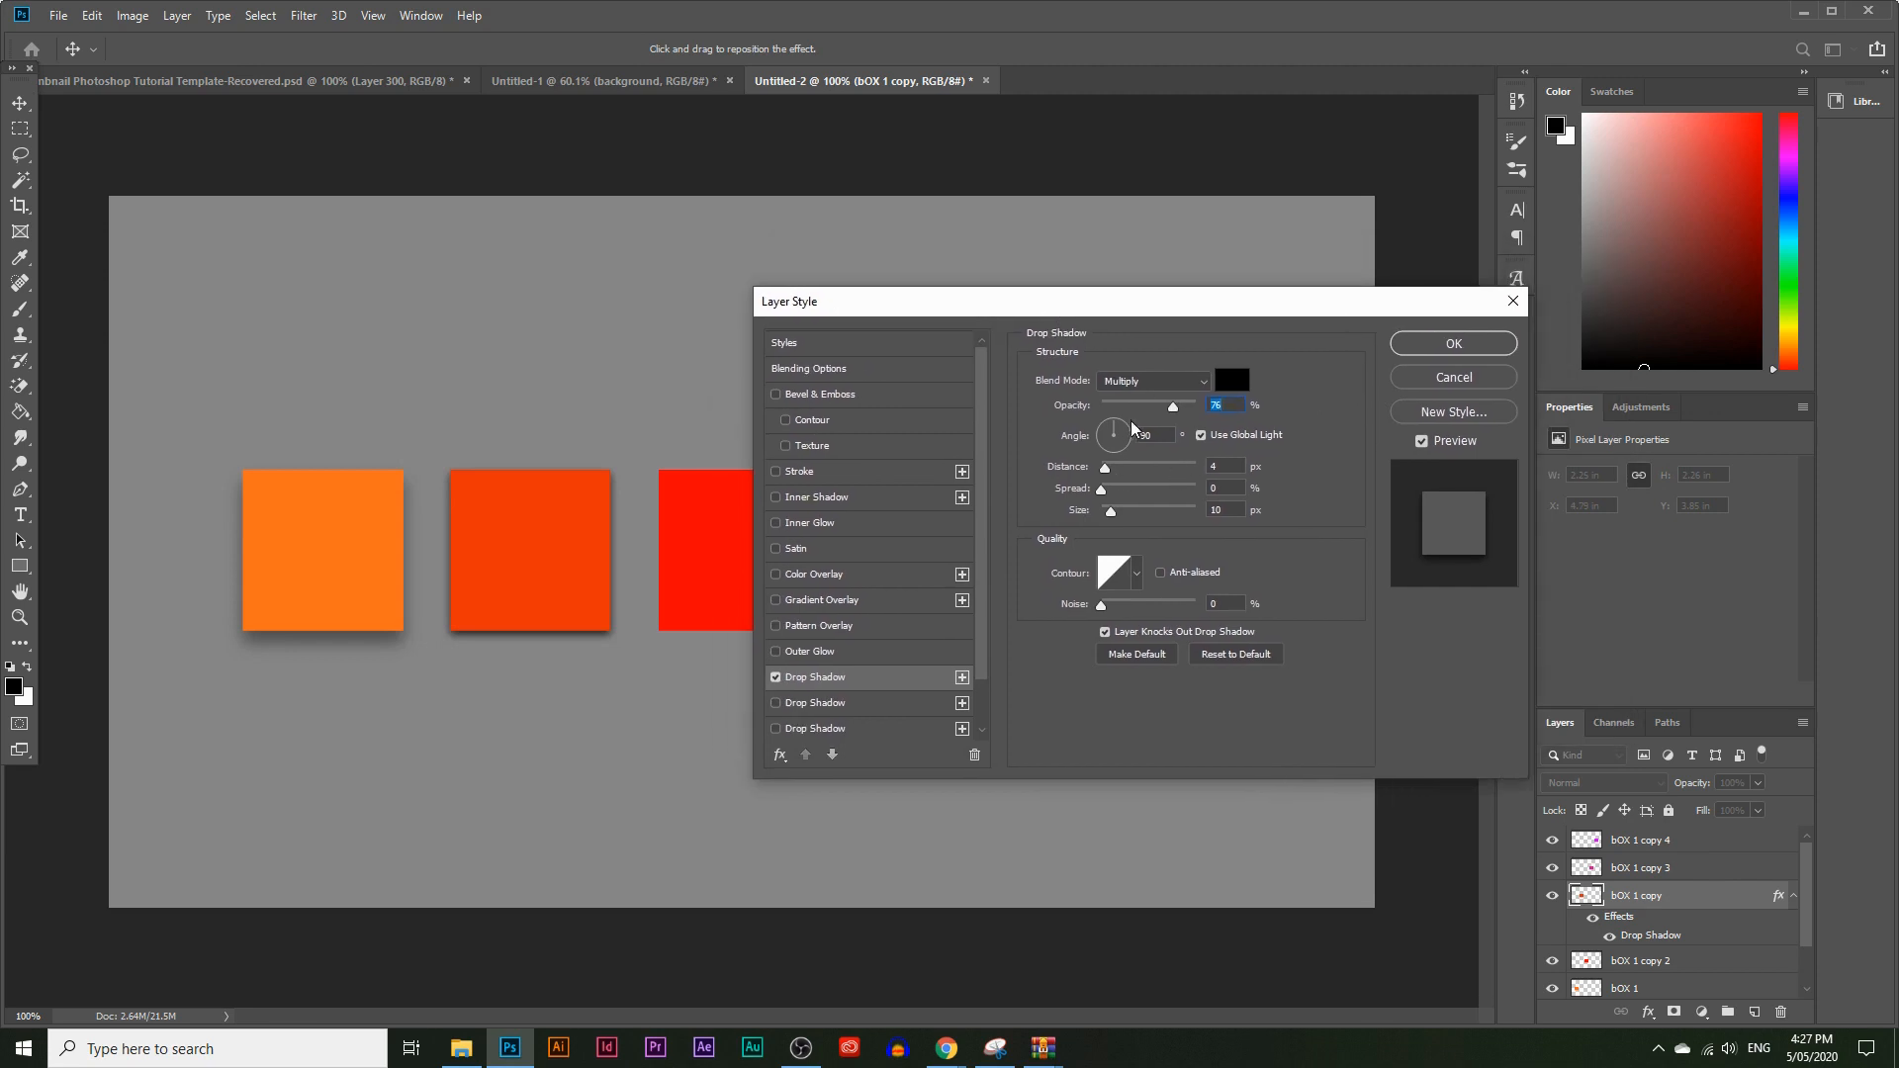
pyautogui.moveTo(1174, 412)
pyautogui.mouseDown()
pyautogui.moveTo(1138, 401)
pyautogui.moveTo(1166, 407)
pyautogui.mouseUp()
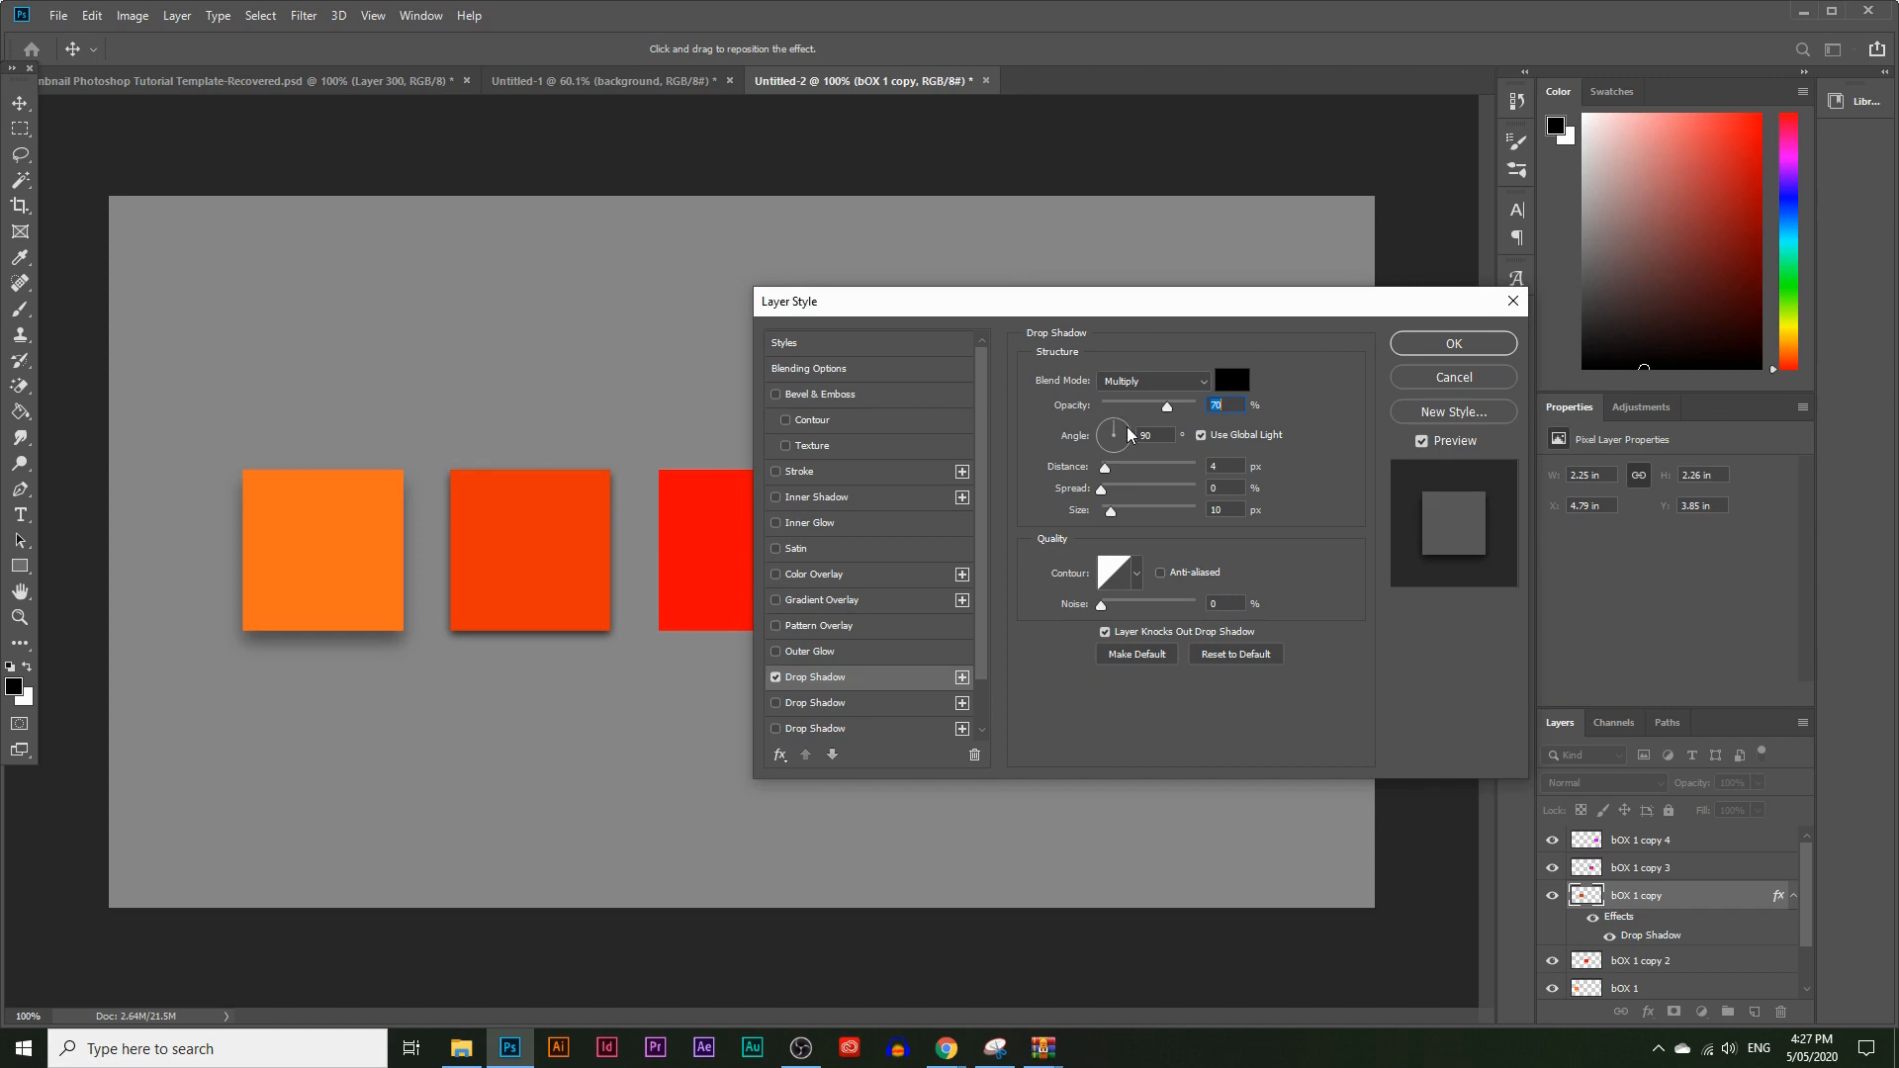
pyautogui.moveTo(1105, 468); pyautogui.dragTo(1120, 514)
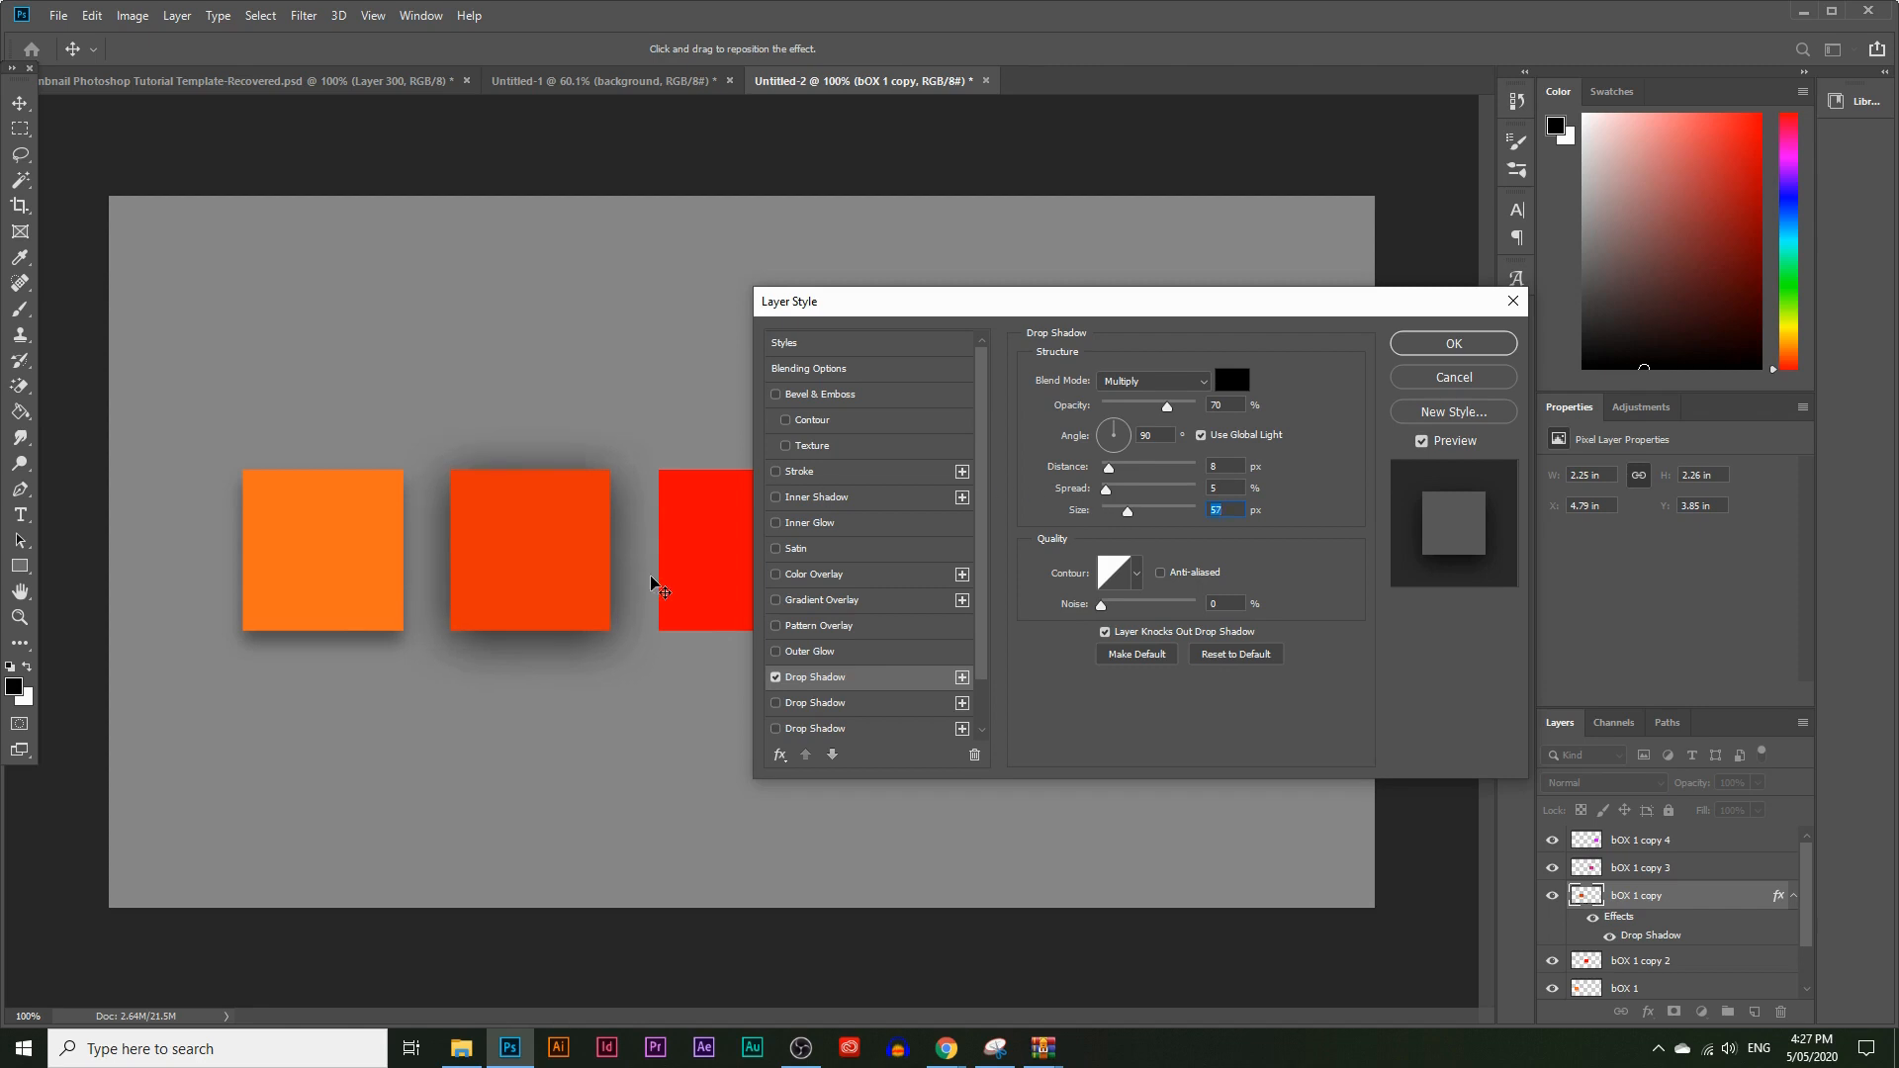
pyautogui.click(1450, 350)
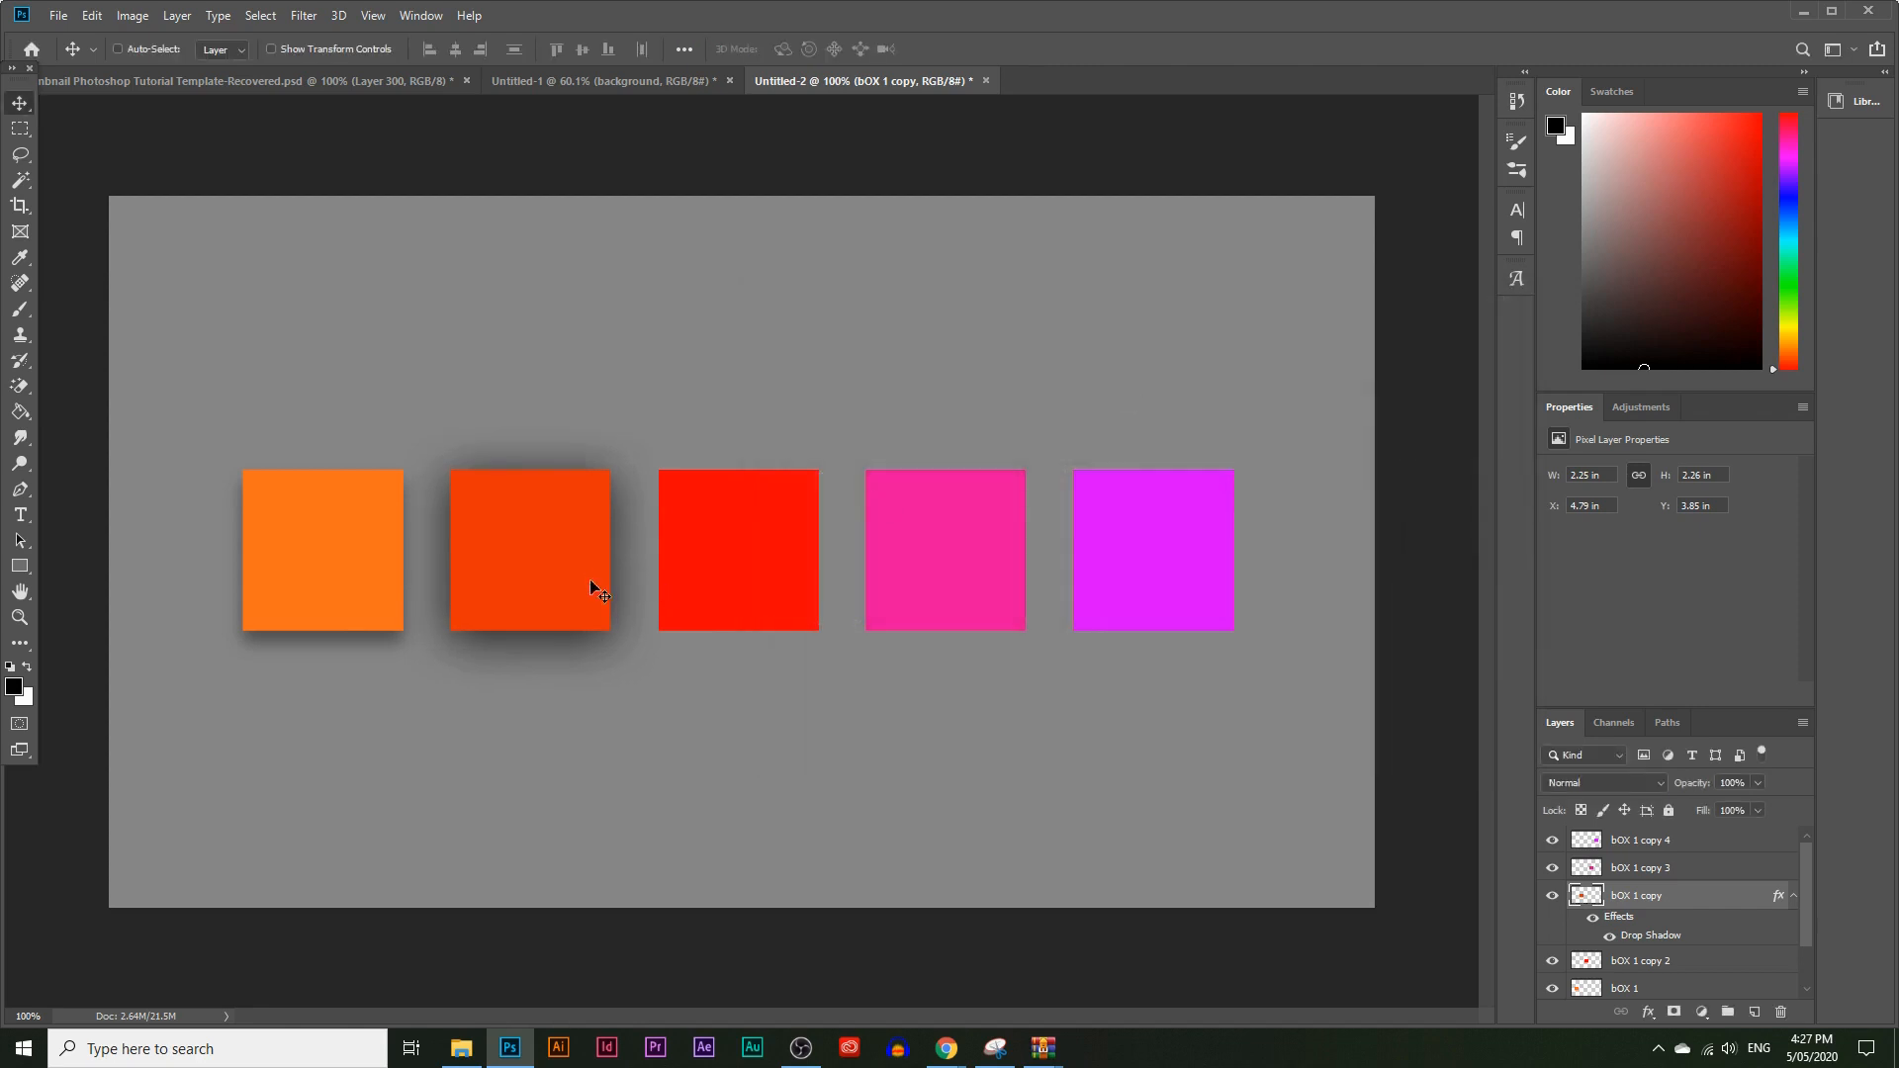
# Add a Drop Shadow layer style to the red third square, layer bOX 1 copy 2
pyautogui.rightClick(739, 542)
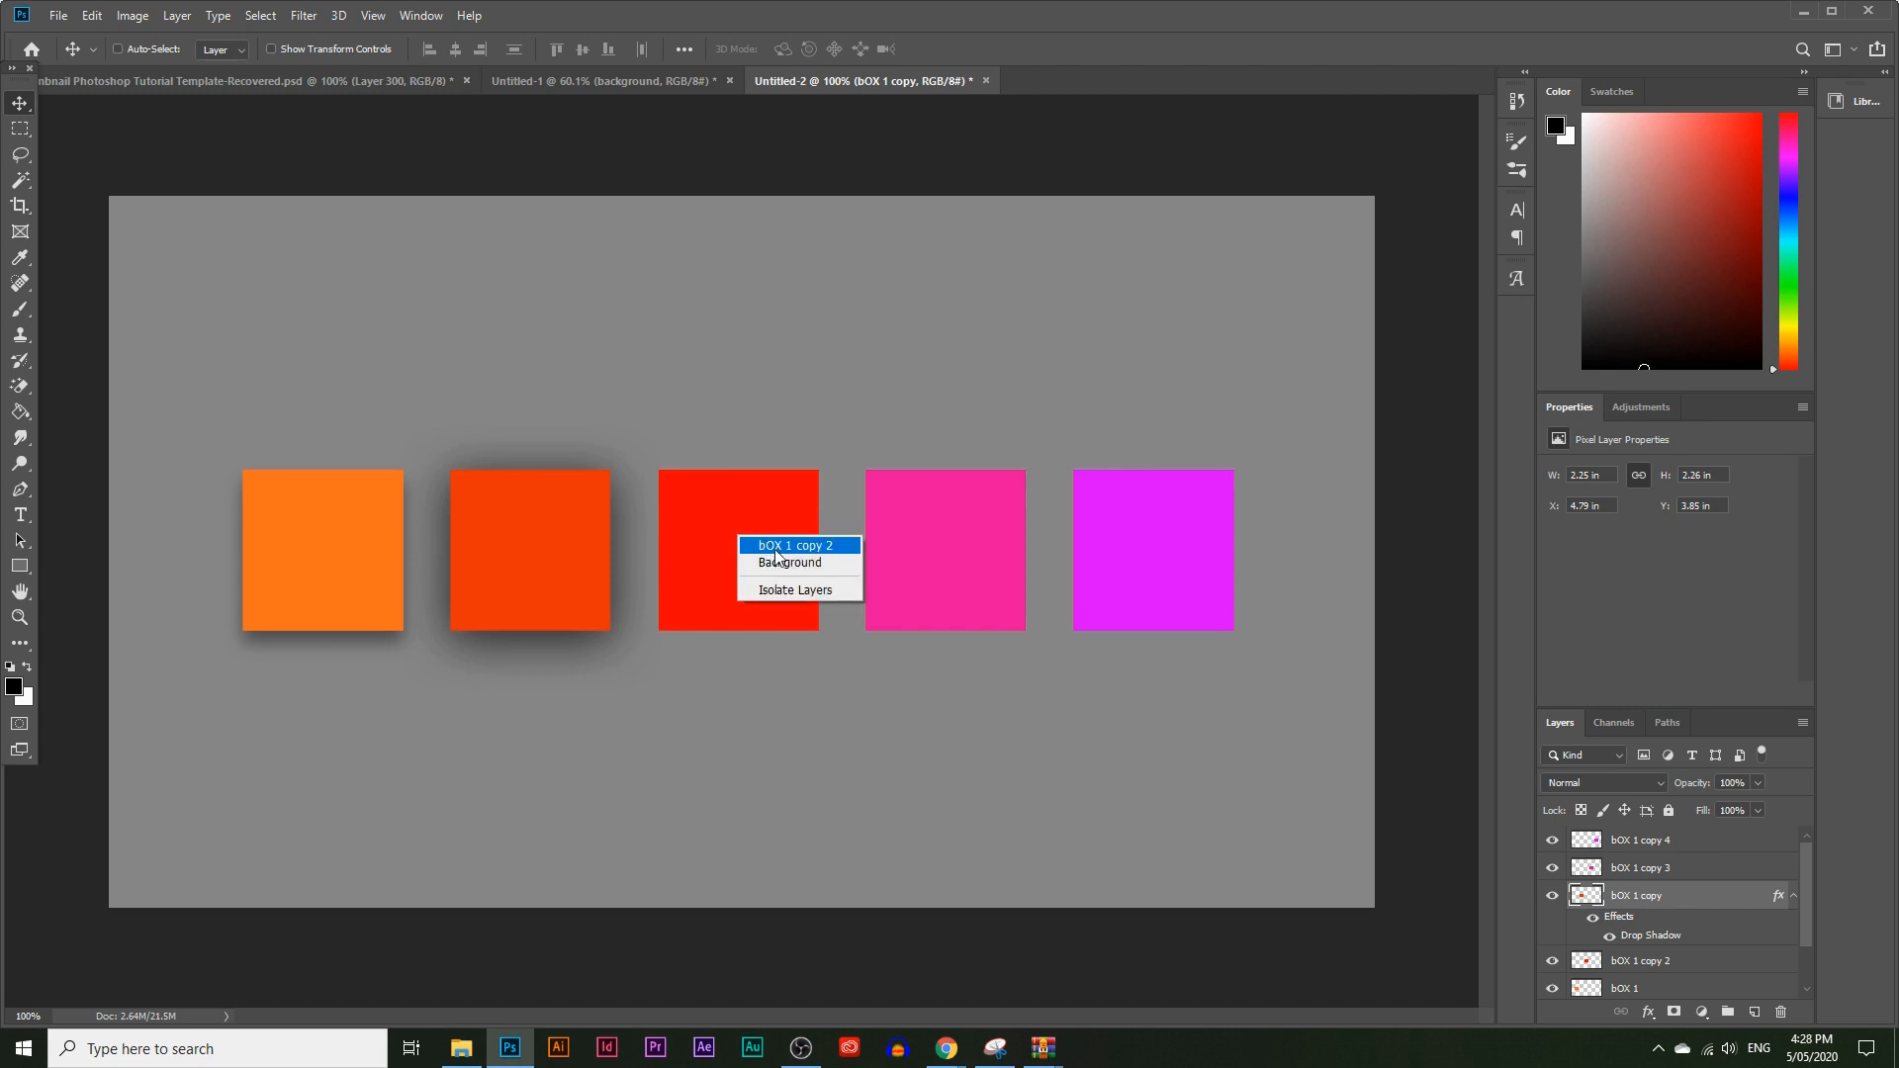
pyautogui.click(777, 547)
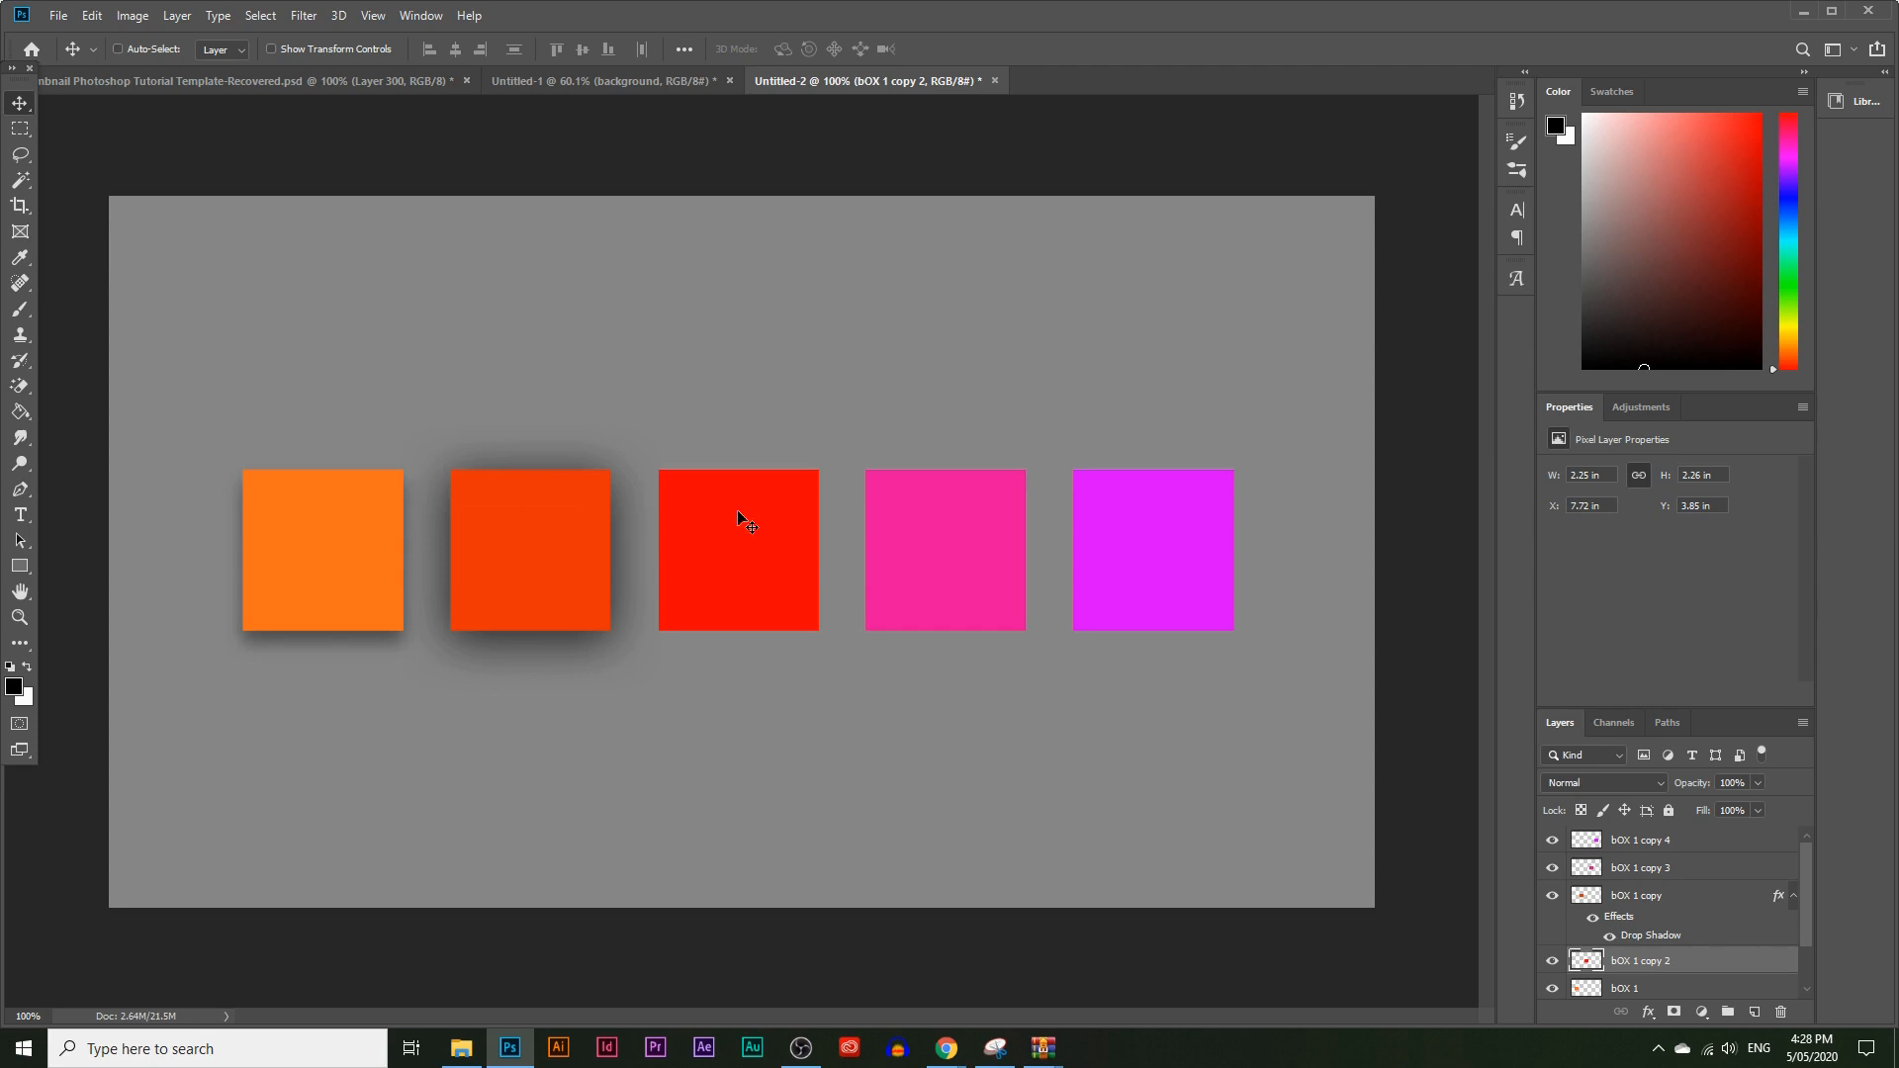
pyautogui.click(133, 16)
pyautogui.click(176, 16)
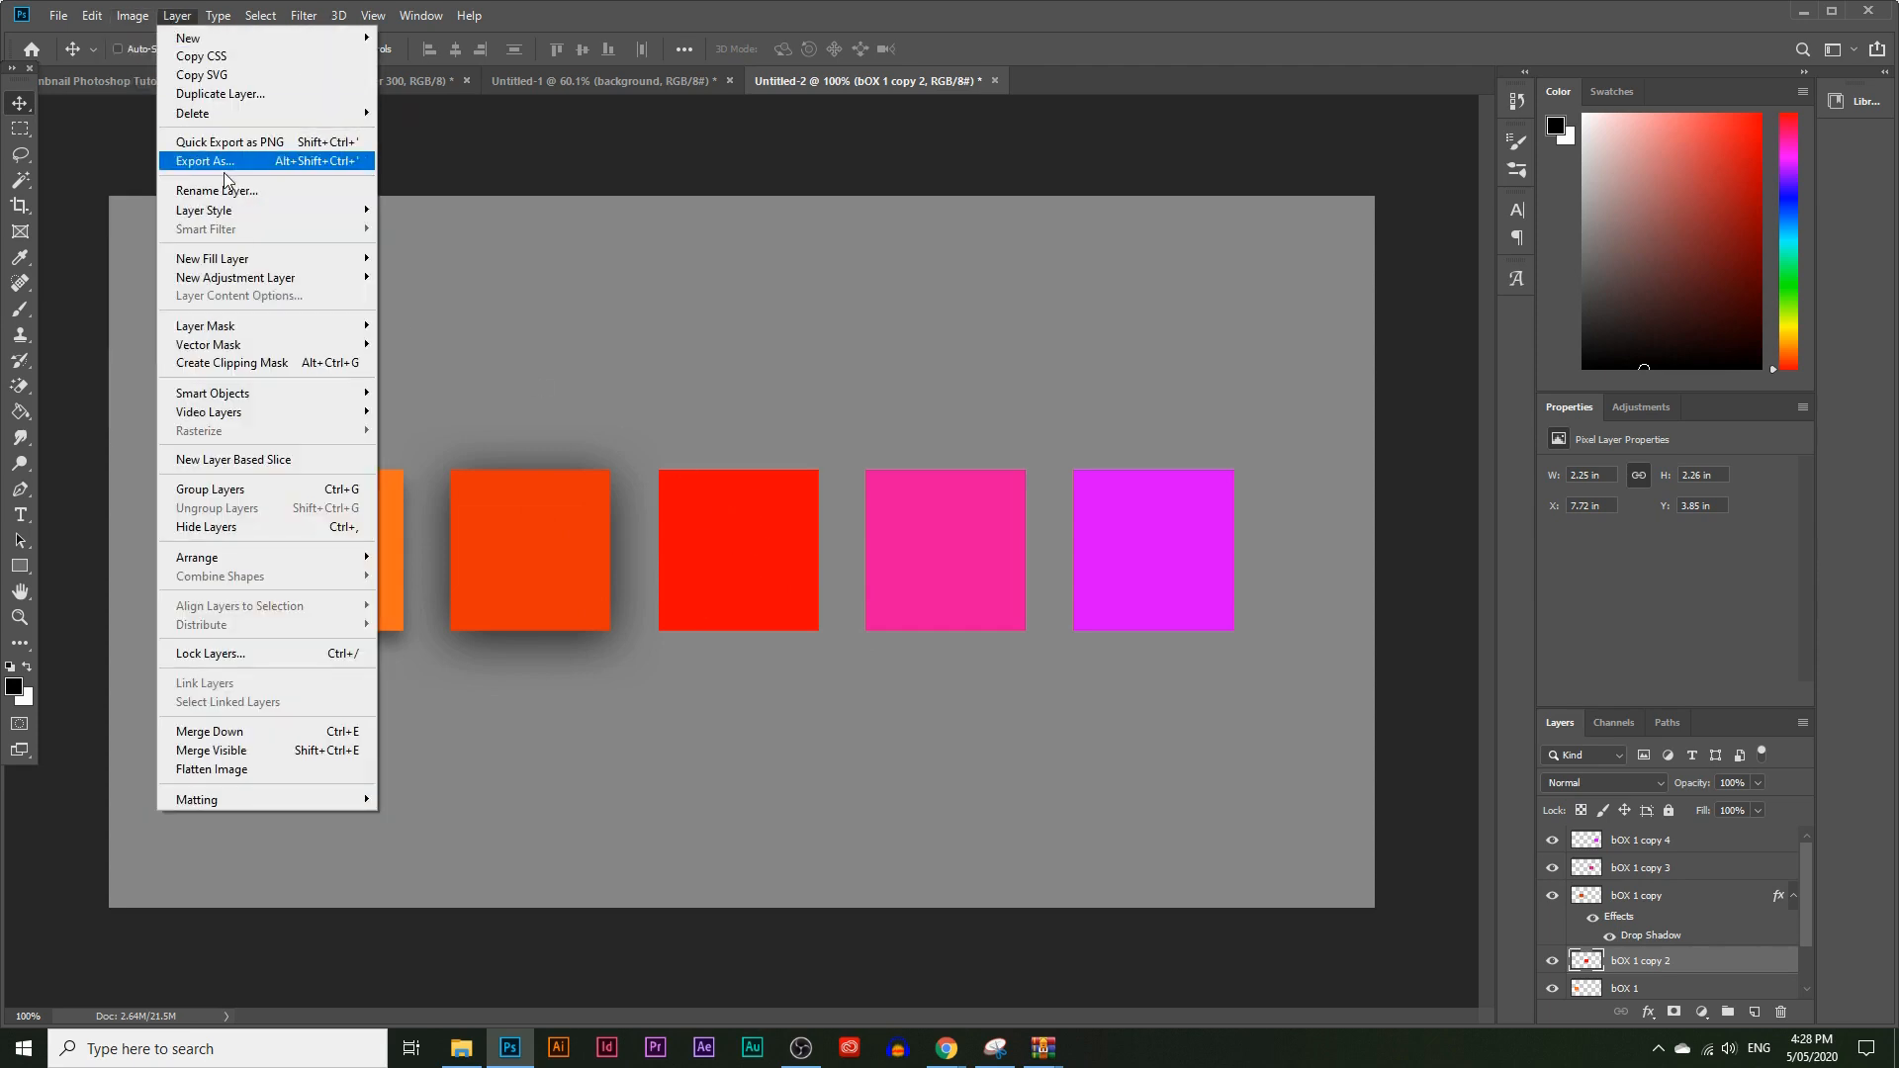
pyautogui.moveTo(255, 209)
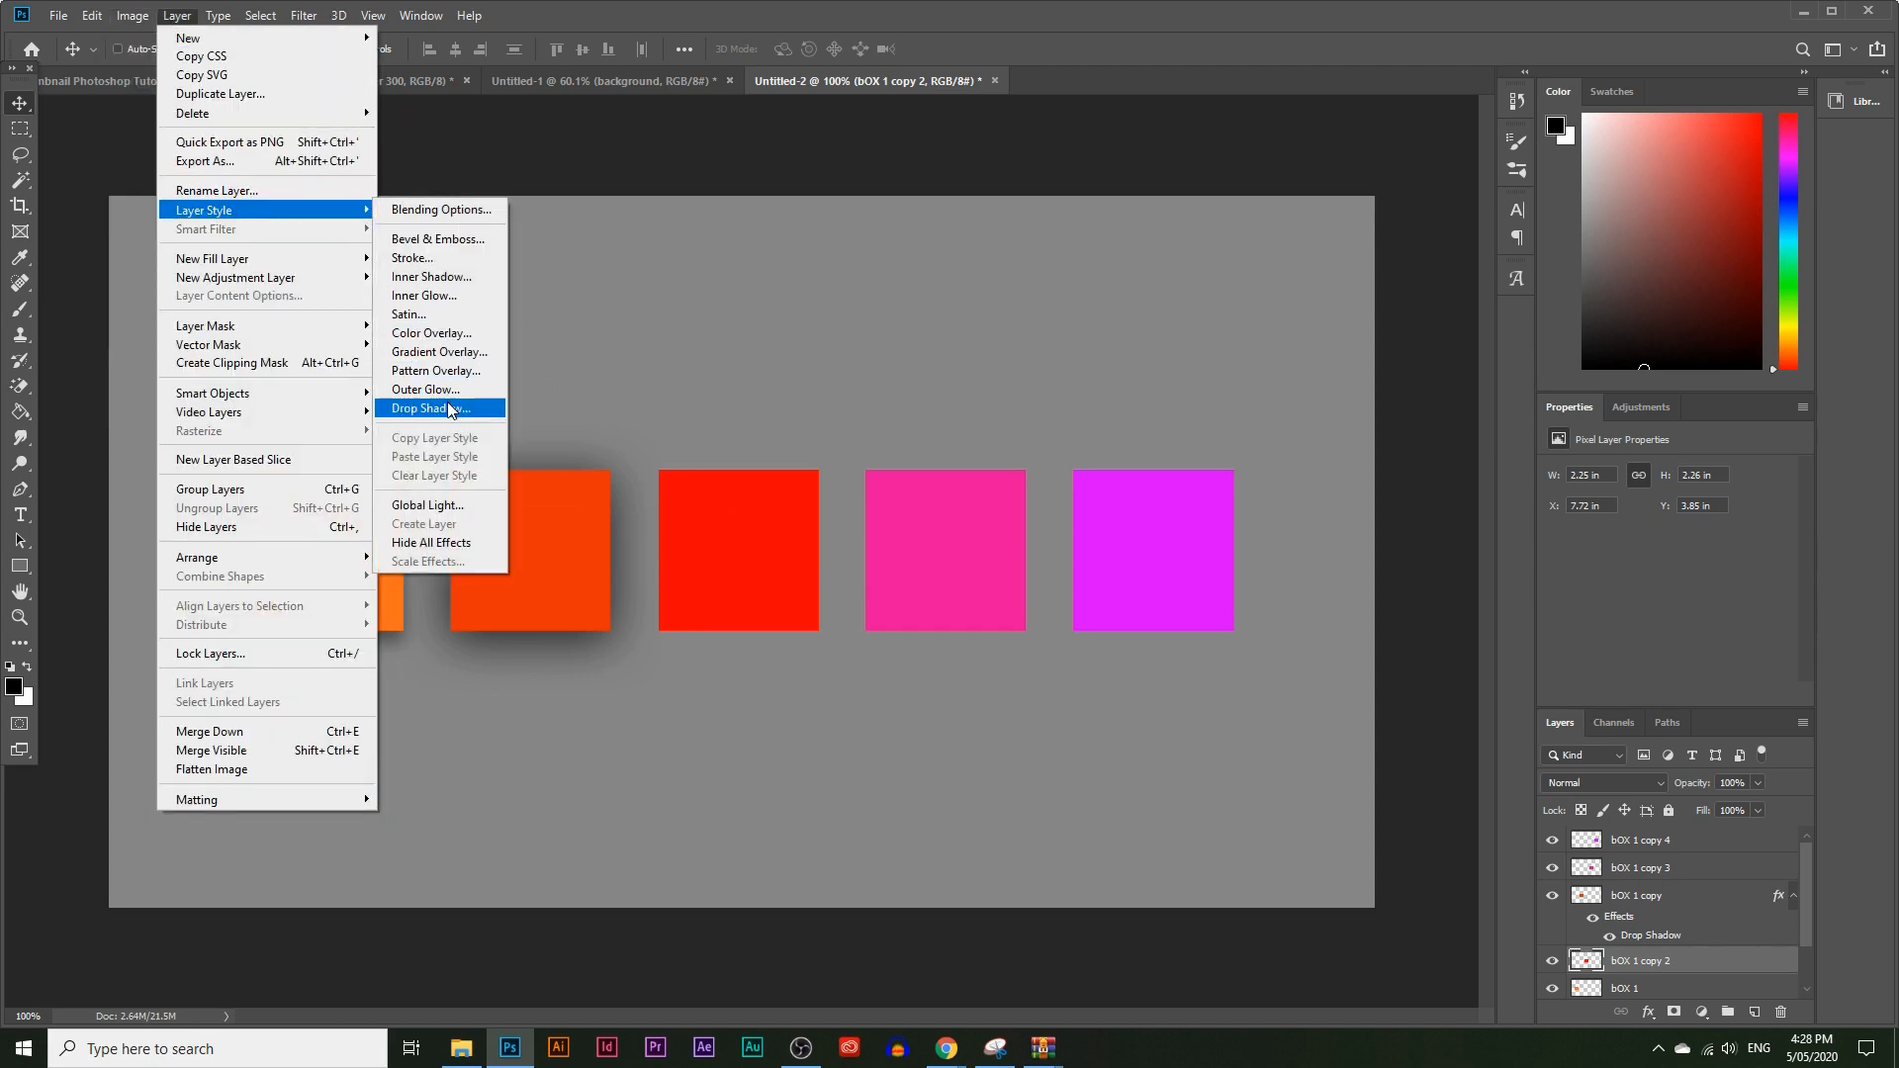
pyautogui.click(450, 406)
pyautogui.moveTo(992, 297); pyautogui.dragTo(1200, 303)
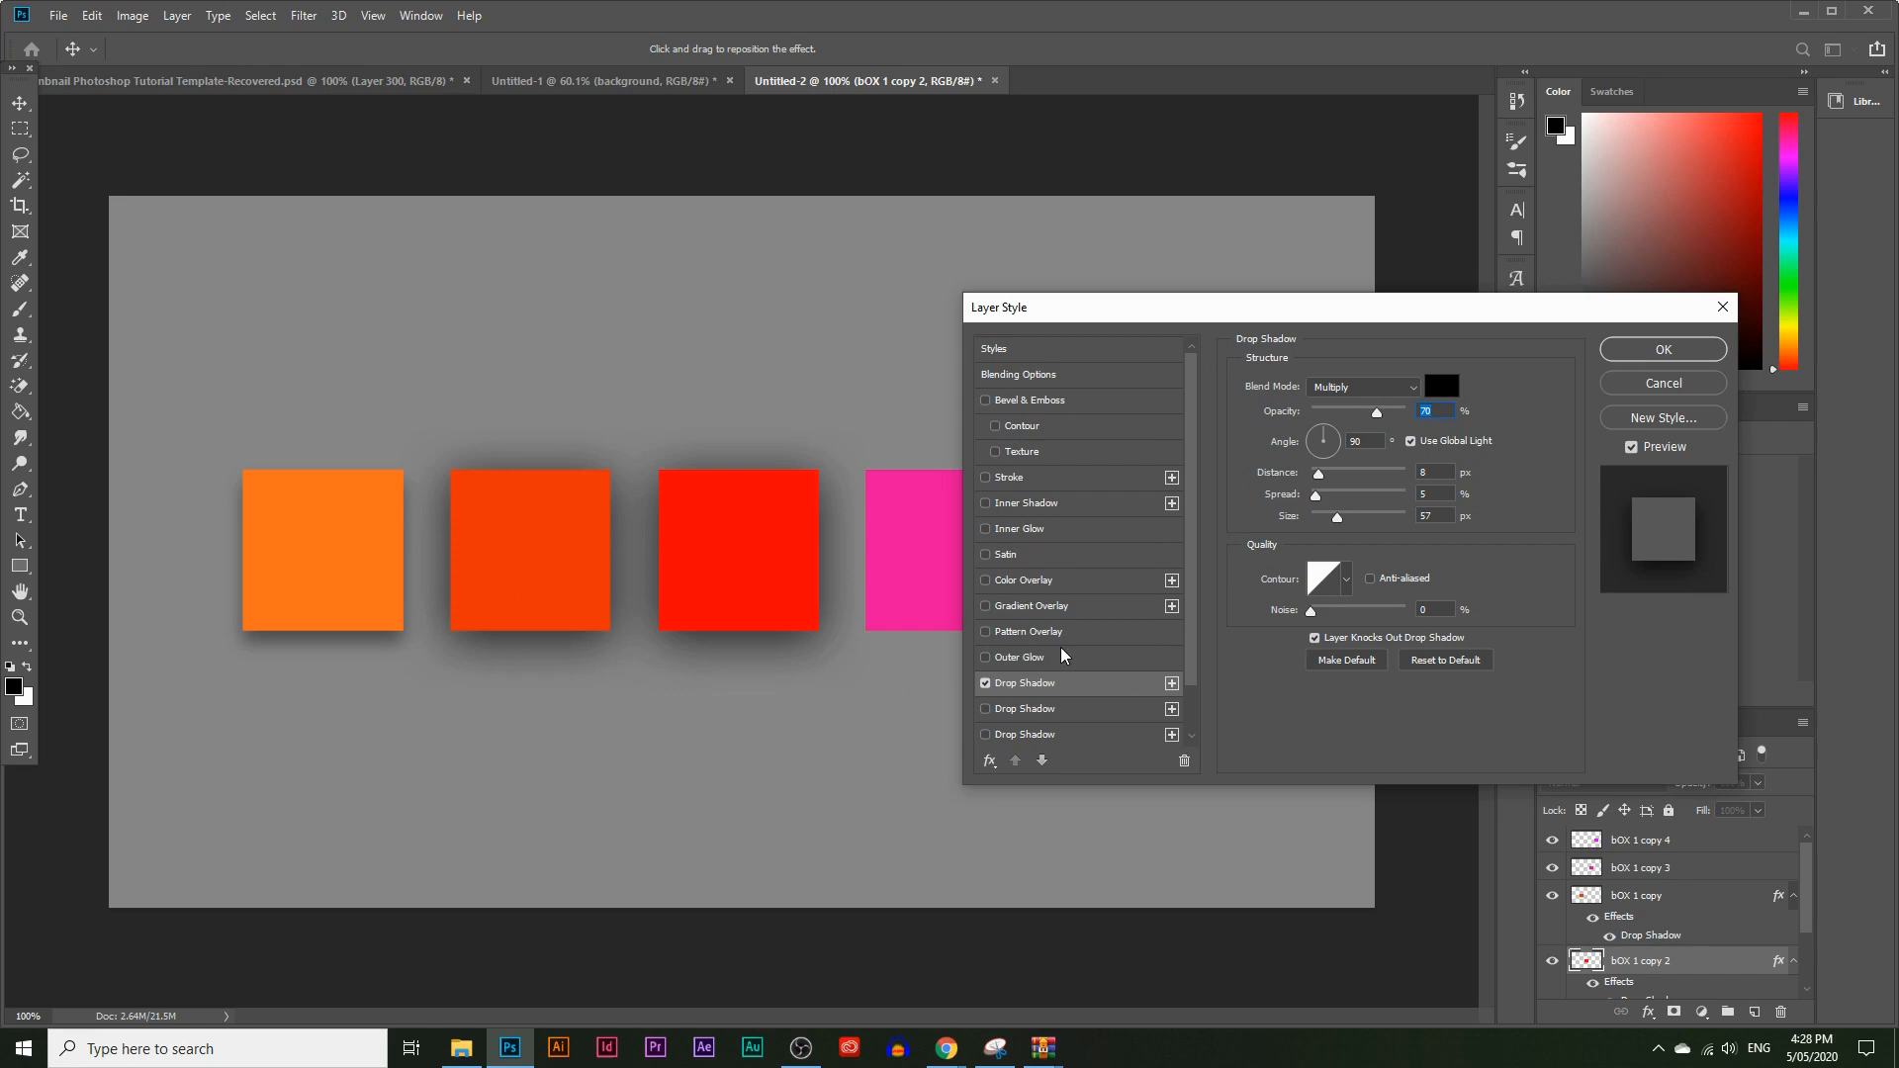
# Try switching the red square's individual drop shadow entries on and off before restoring only the first one
pyautogui.scroll(-2, 1066, 656)
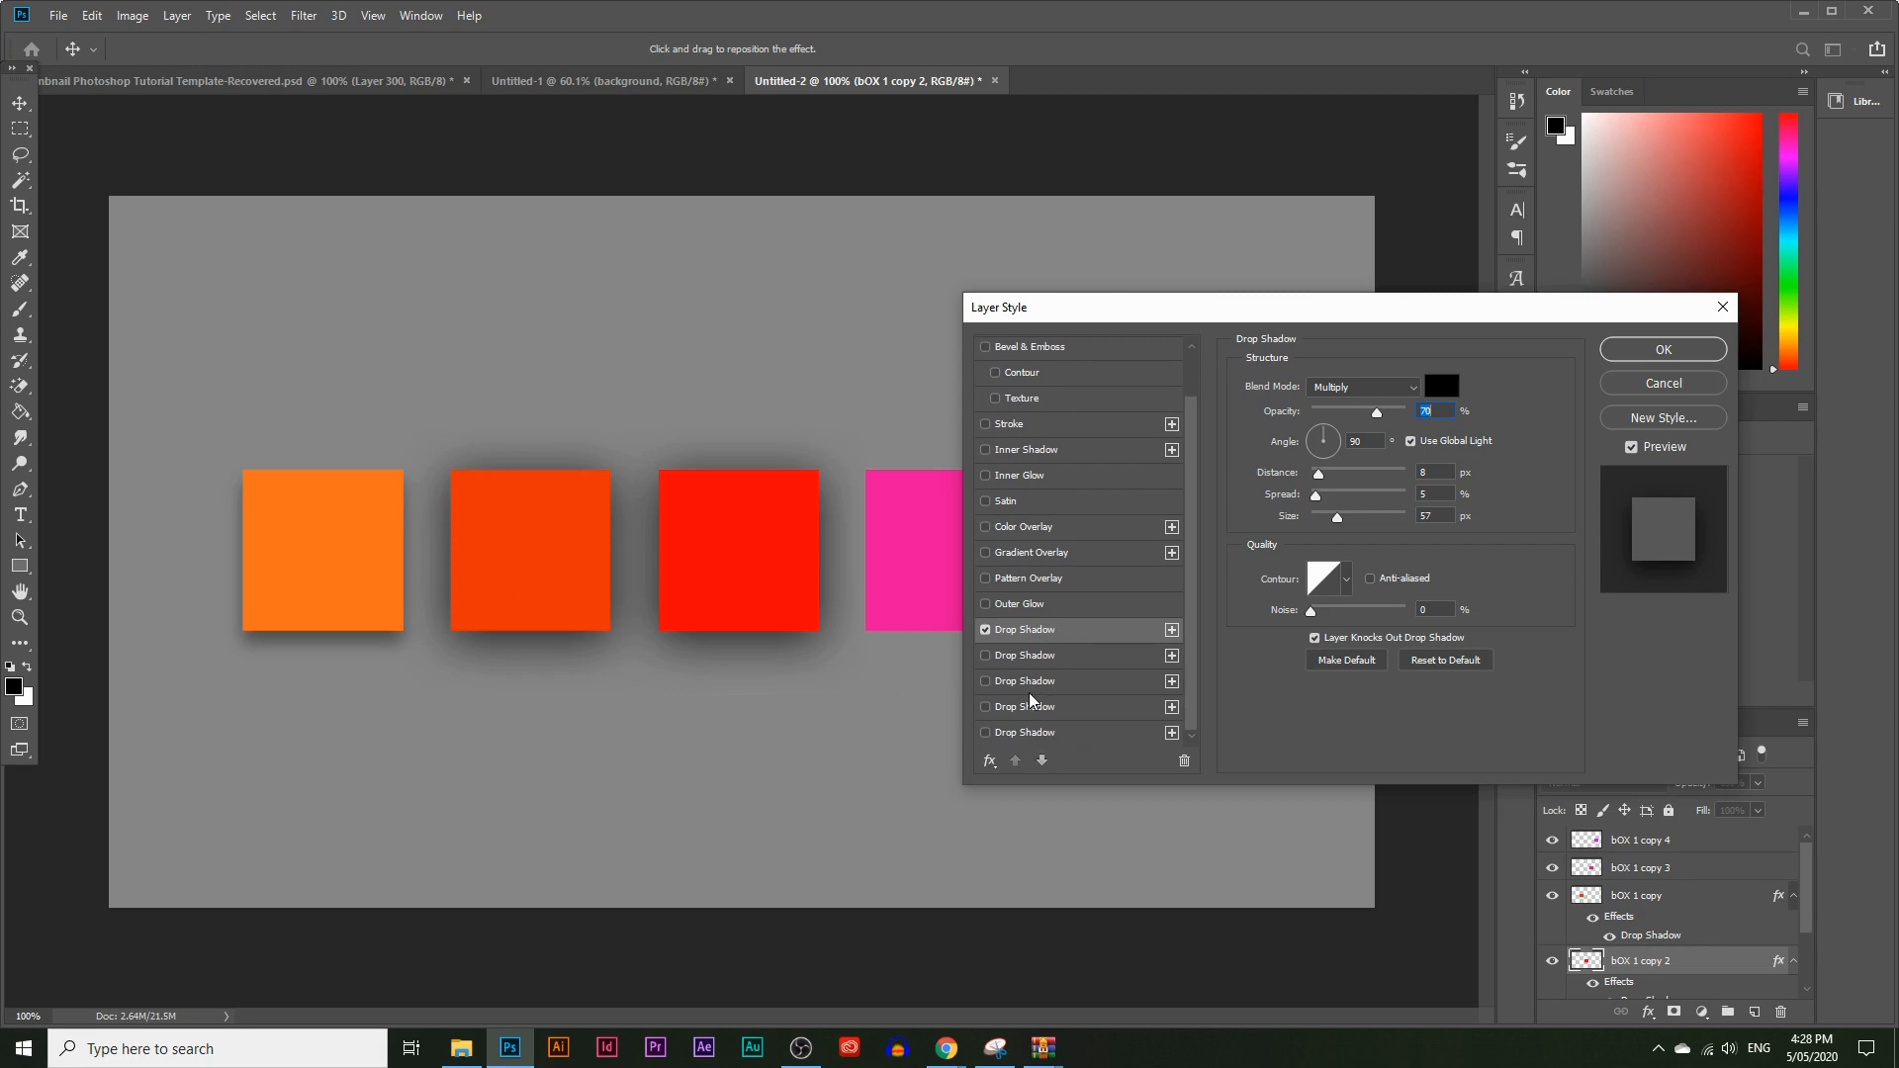
pyautogui.click(986, 630)
pyautogui.click(984, 655)
pyautogui.click(984, 655)
pyautogui.click(985, 681)
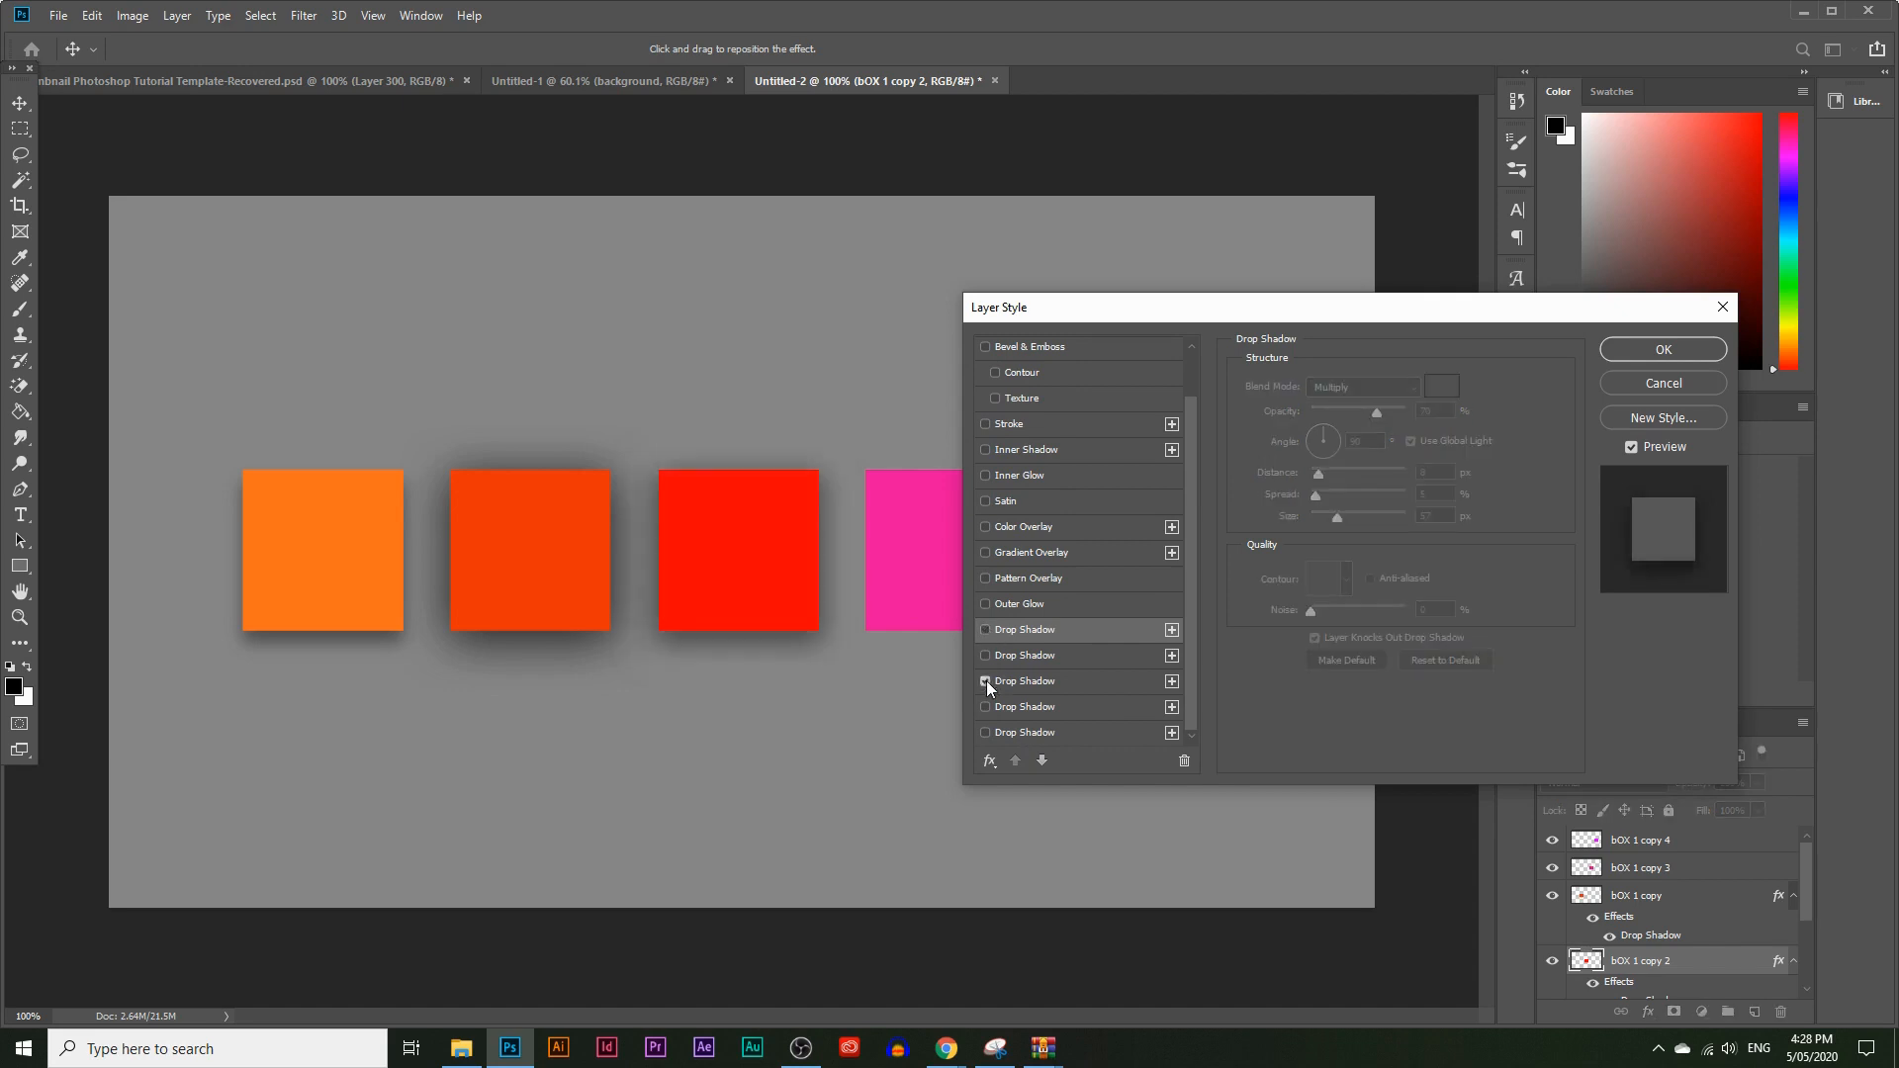
pyautogui.click(986, 680)
pyautogui.click(986, 633)
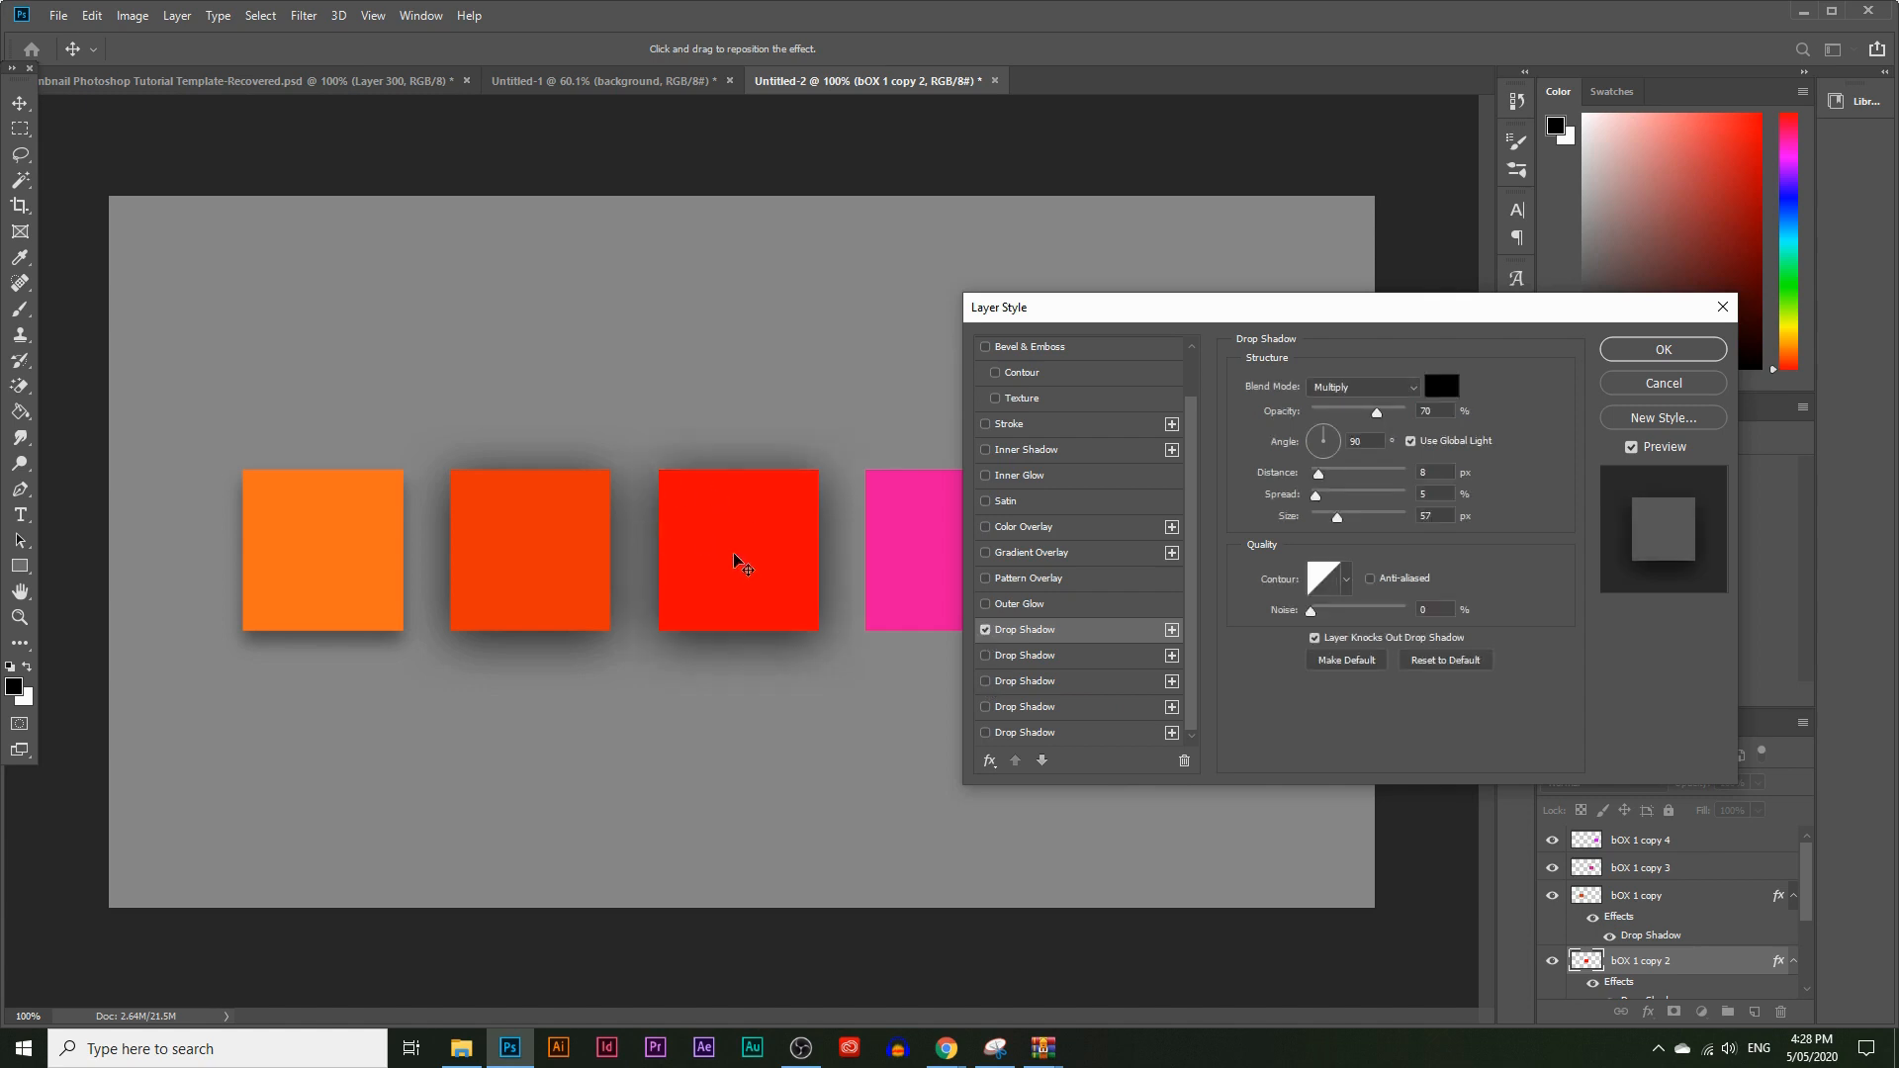
# Set the red square's drop shadow size to 29 px, add a second drop shadow with 48% opacity, 3 px distance and 10 px size, and apply both
pyautogui.moveTo(1343, 524); pyautogui.dragTo(1329, 520)
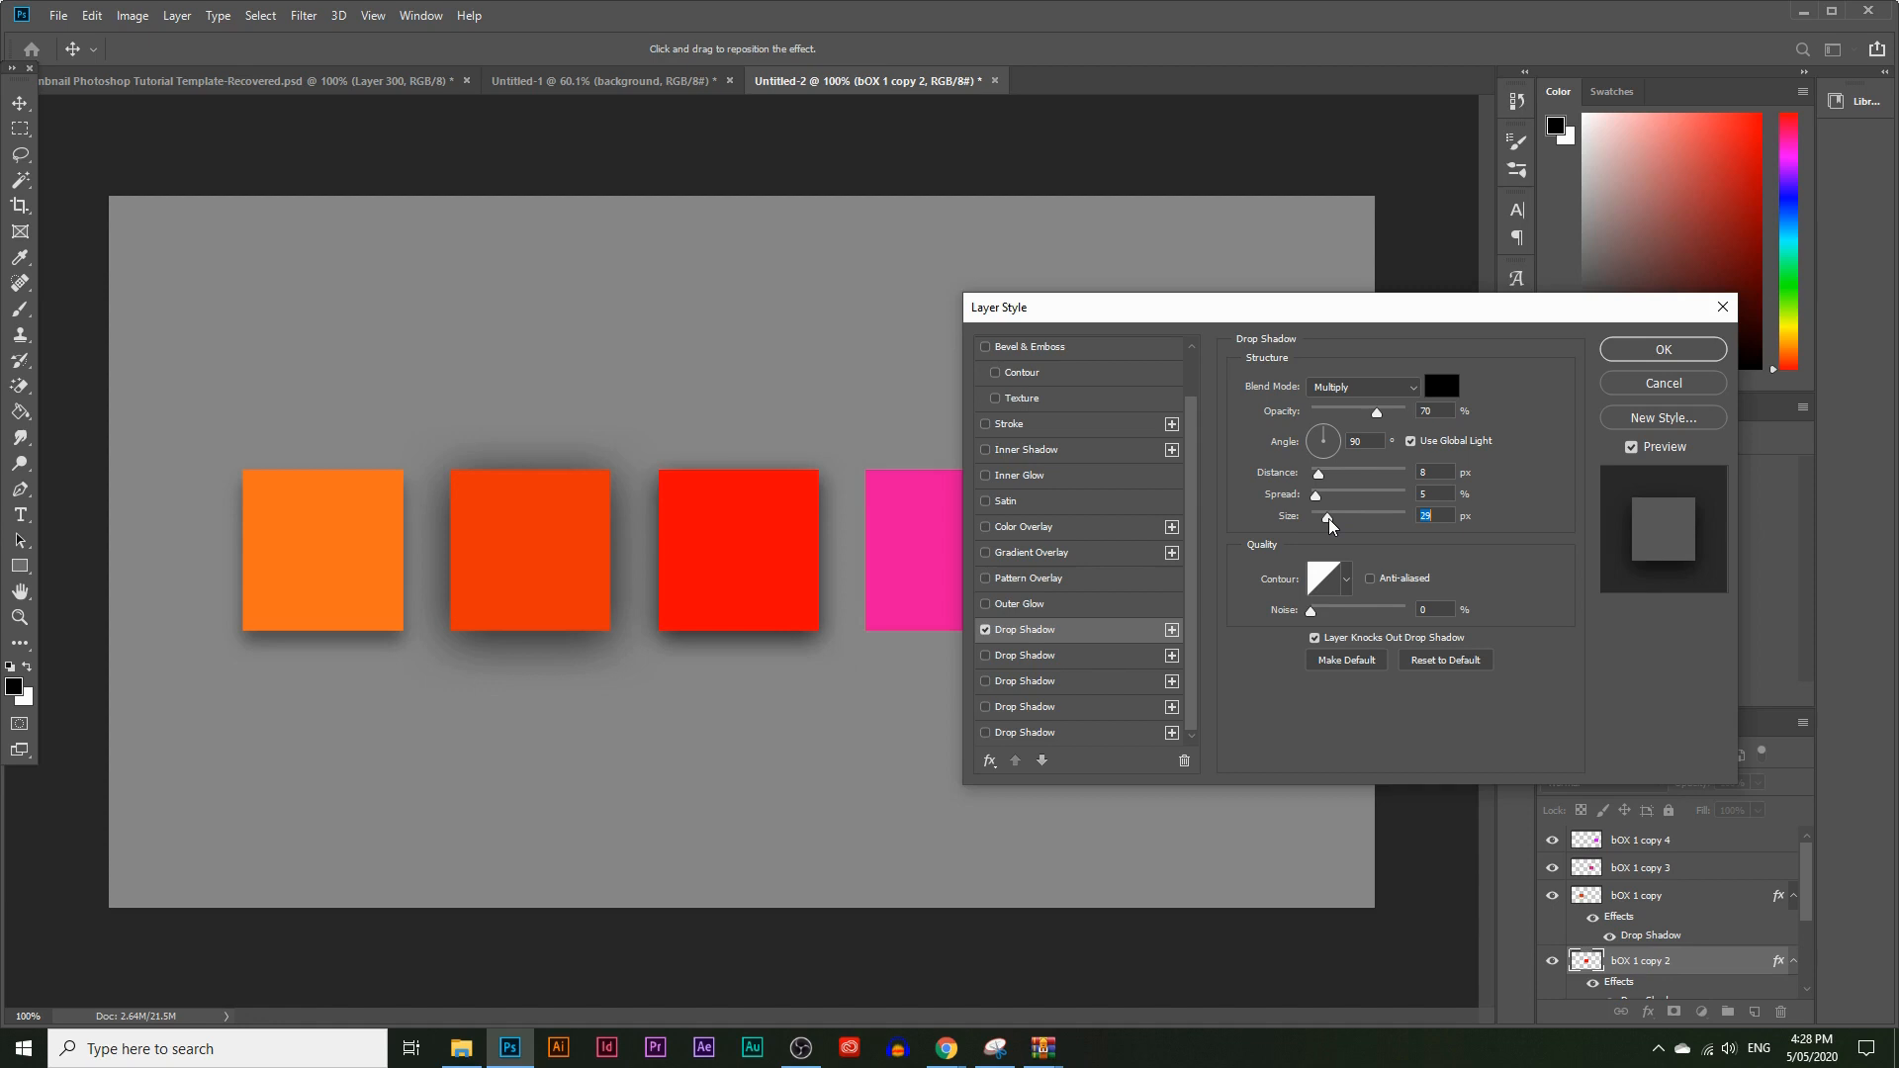
pyautogui.moveTo(1229, 316); pyautogui.dragTo(1128, 296)
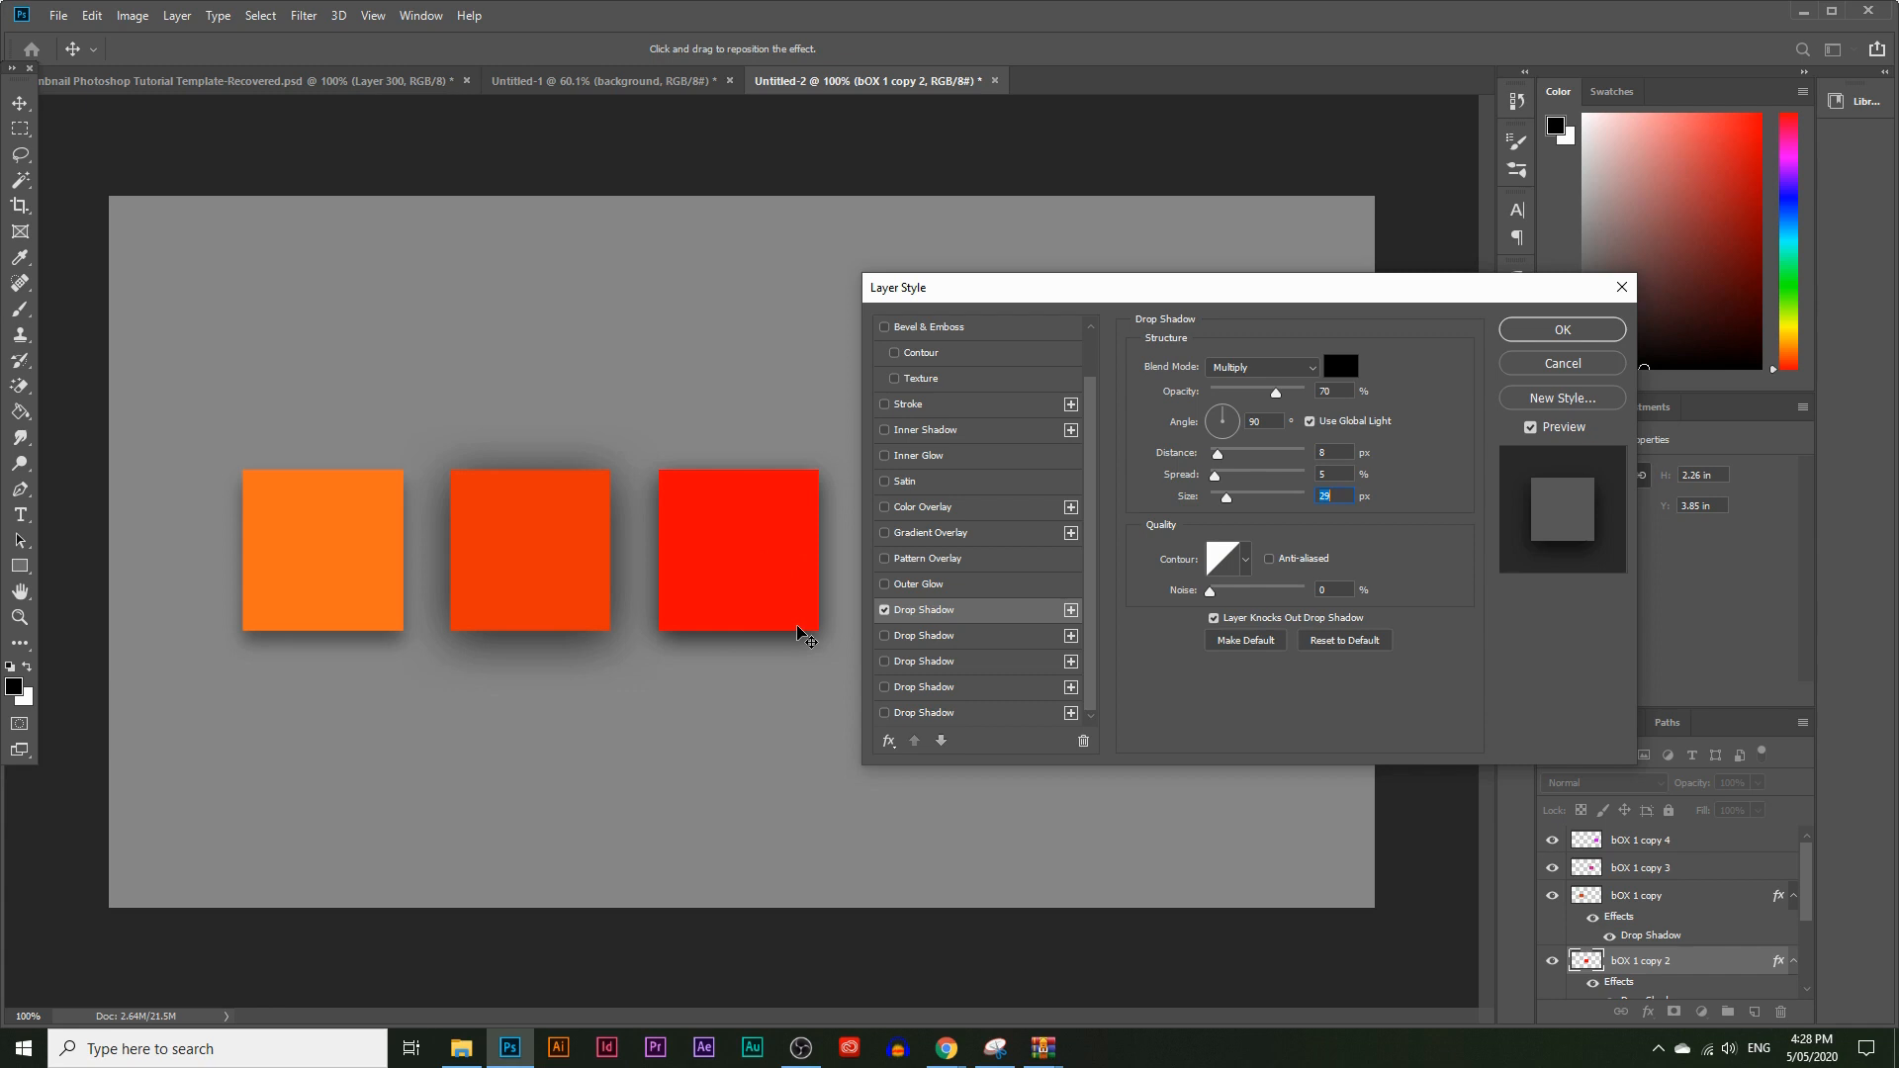
pyautogui.click(1071, 611)
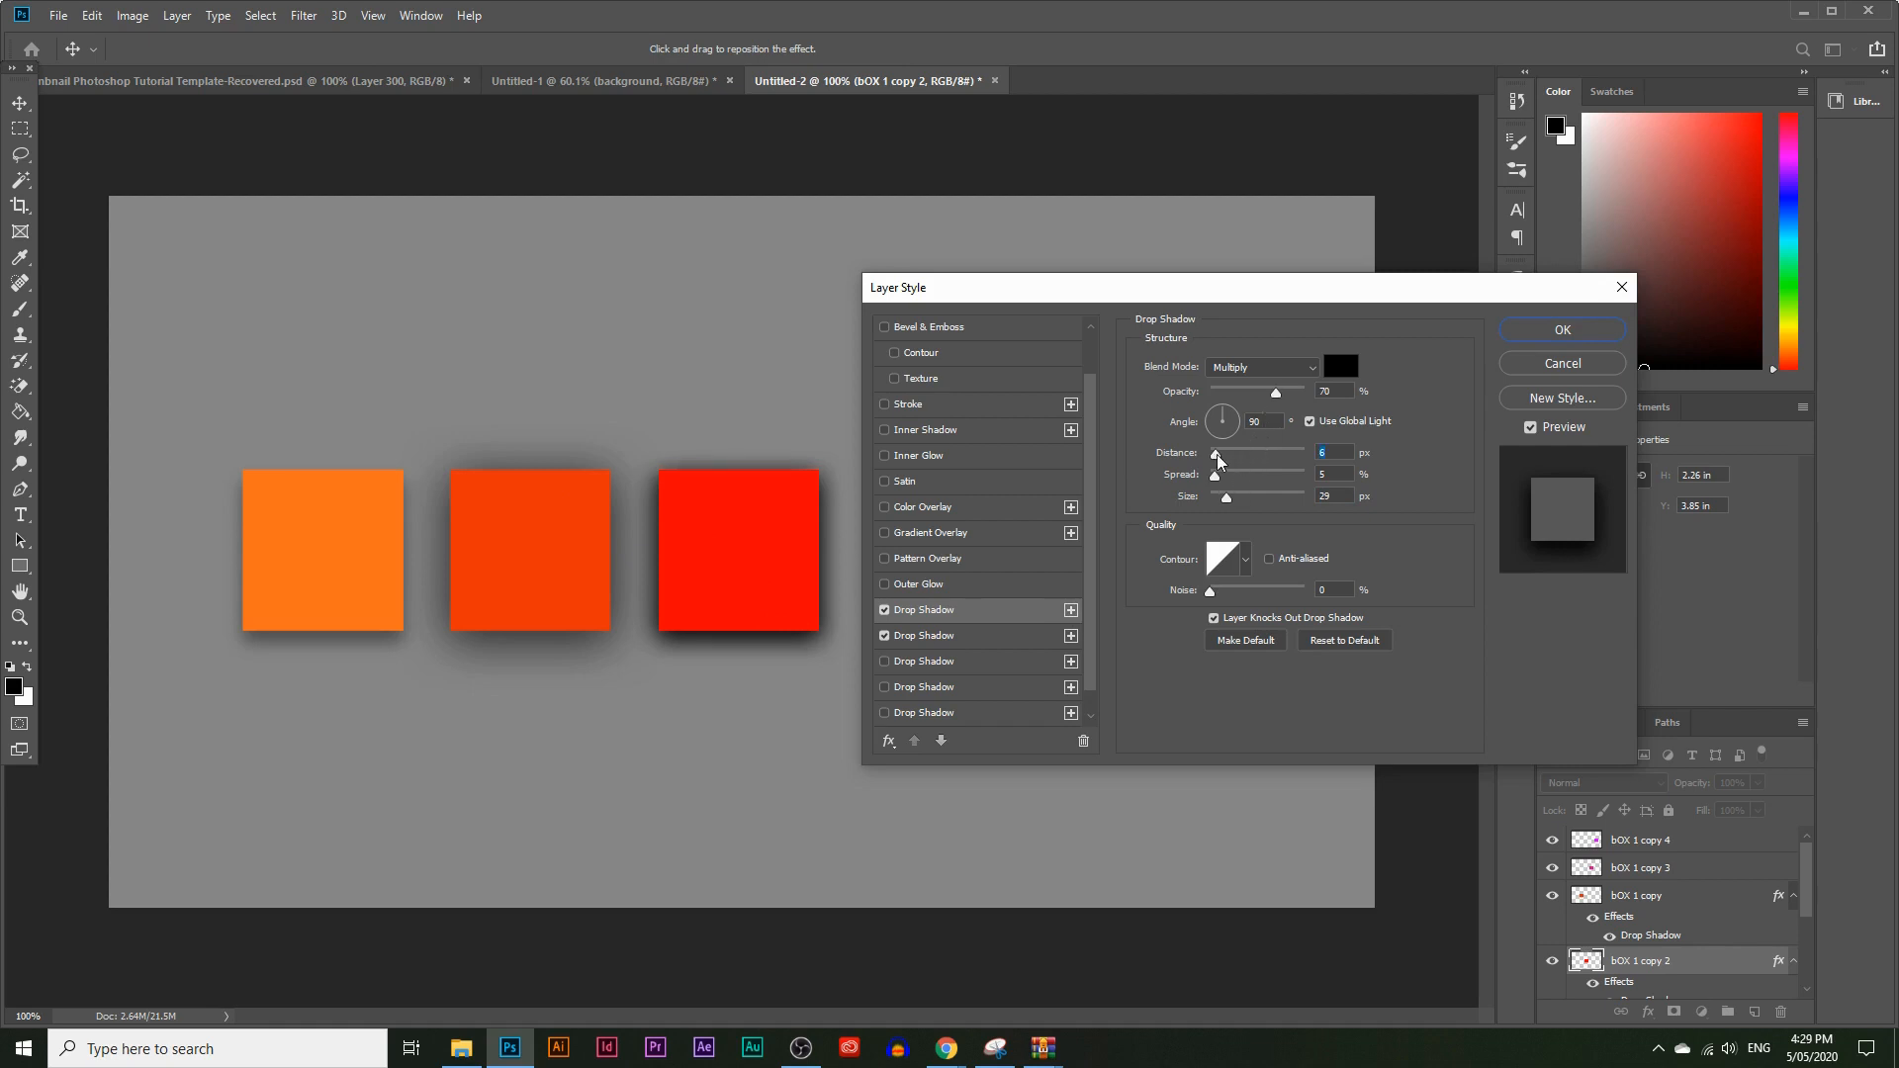
pyautogui.moveTo(1229, 499); pyautogui.dragTo(1215, 462)
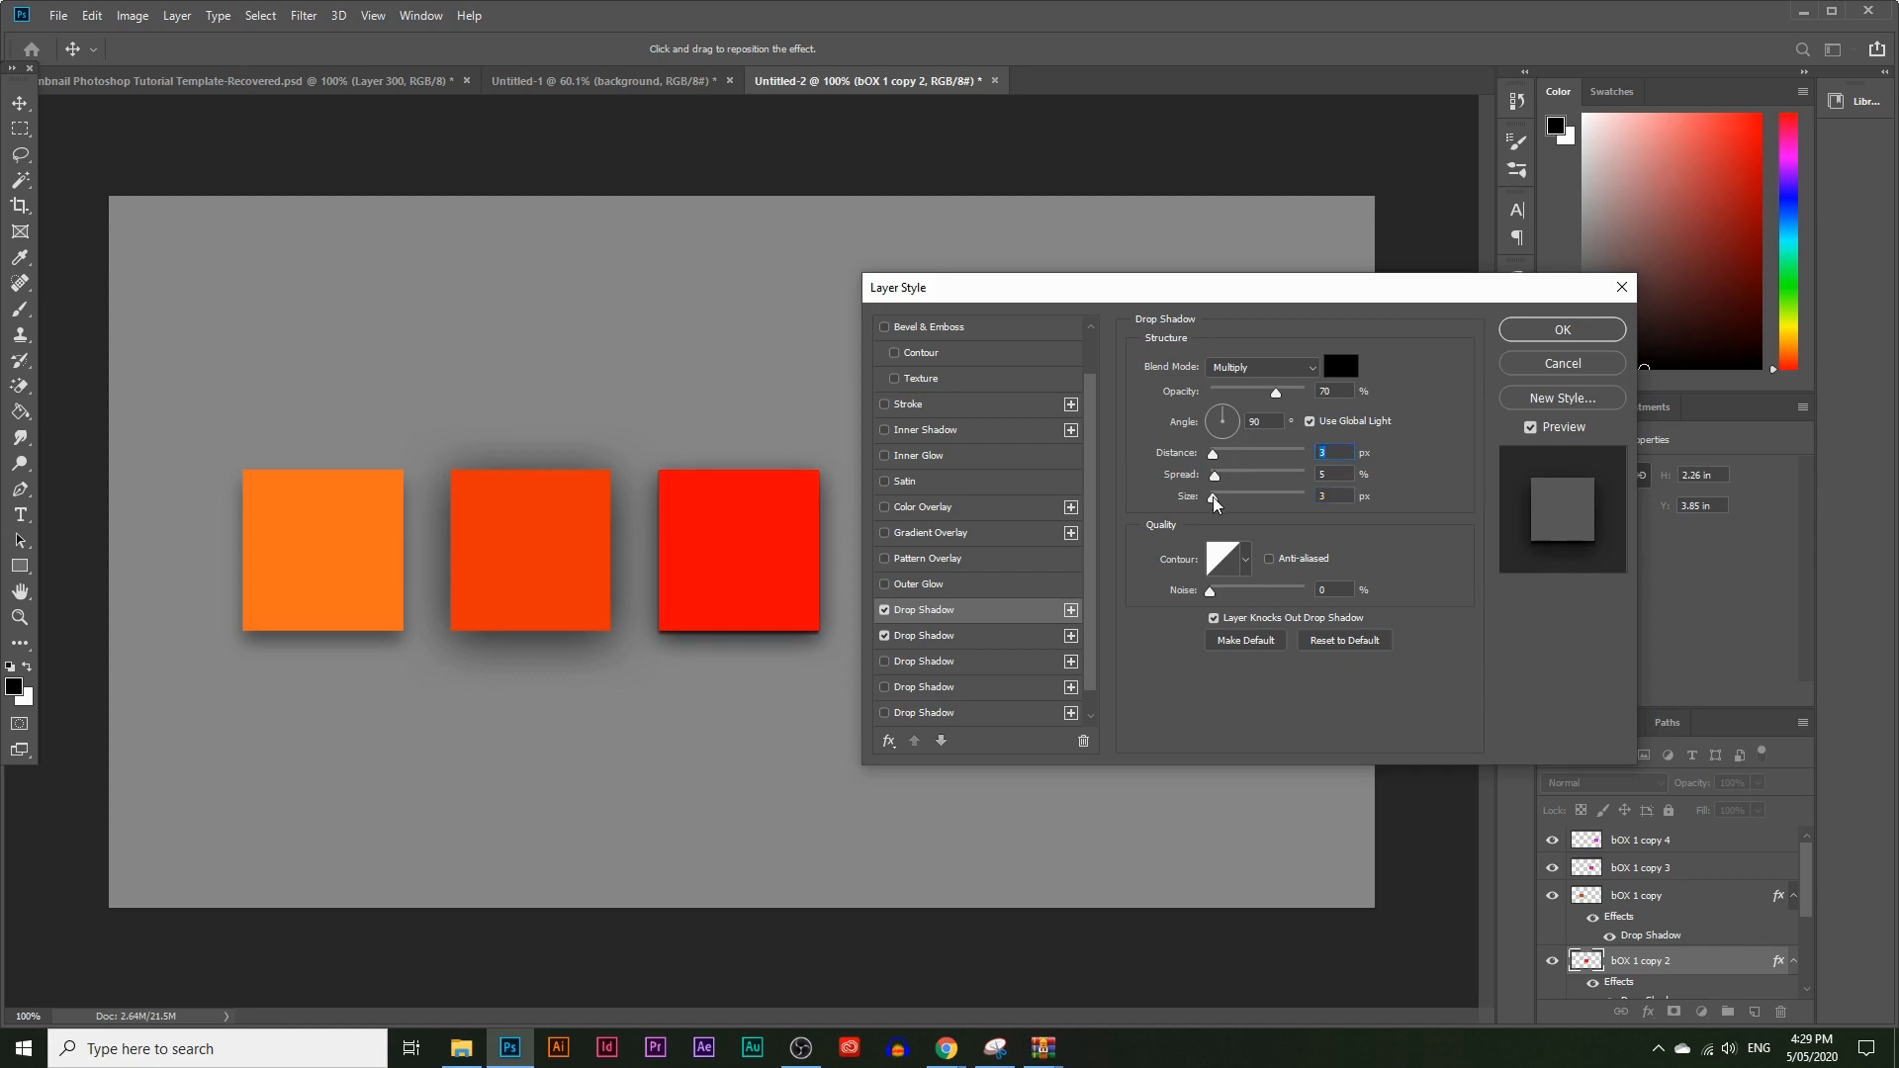
pyautogui.moveTo(1222, 505); pyautogui.dragTo(1224, 506)
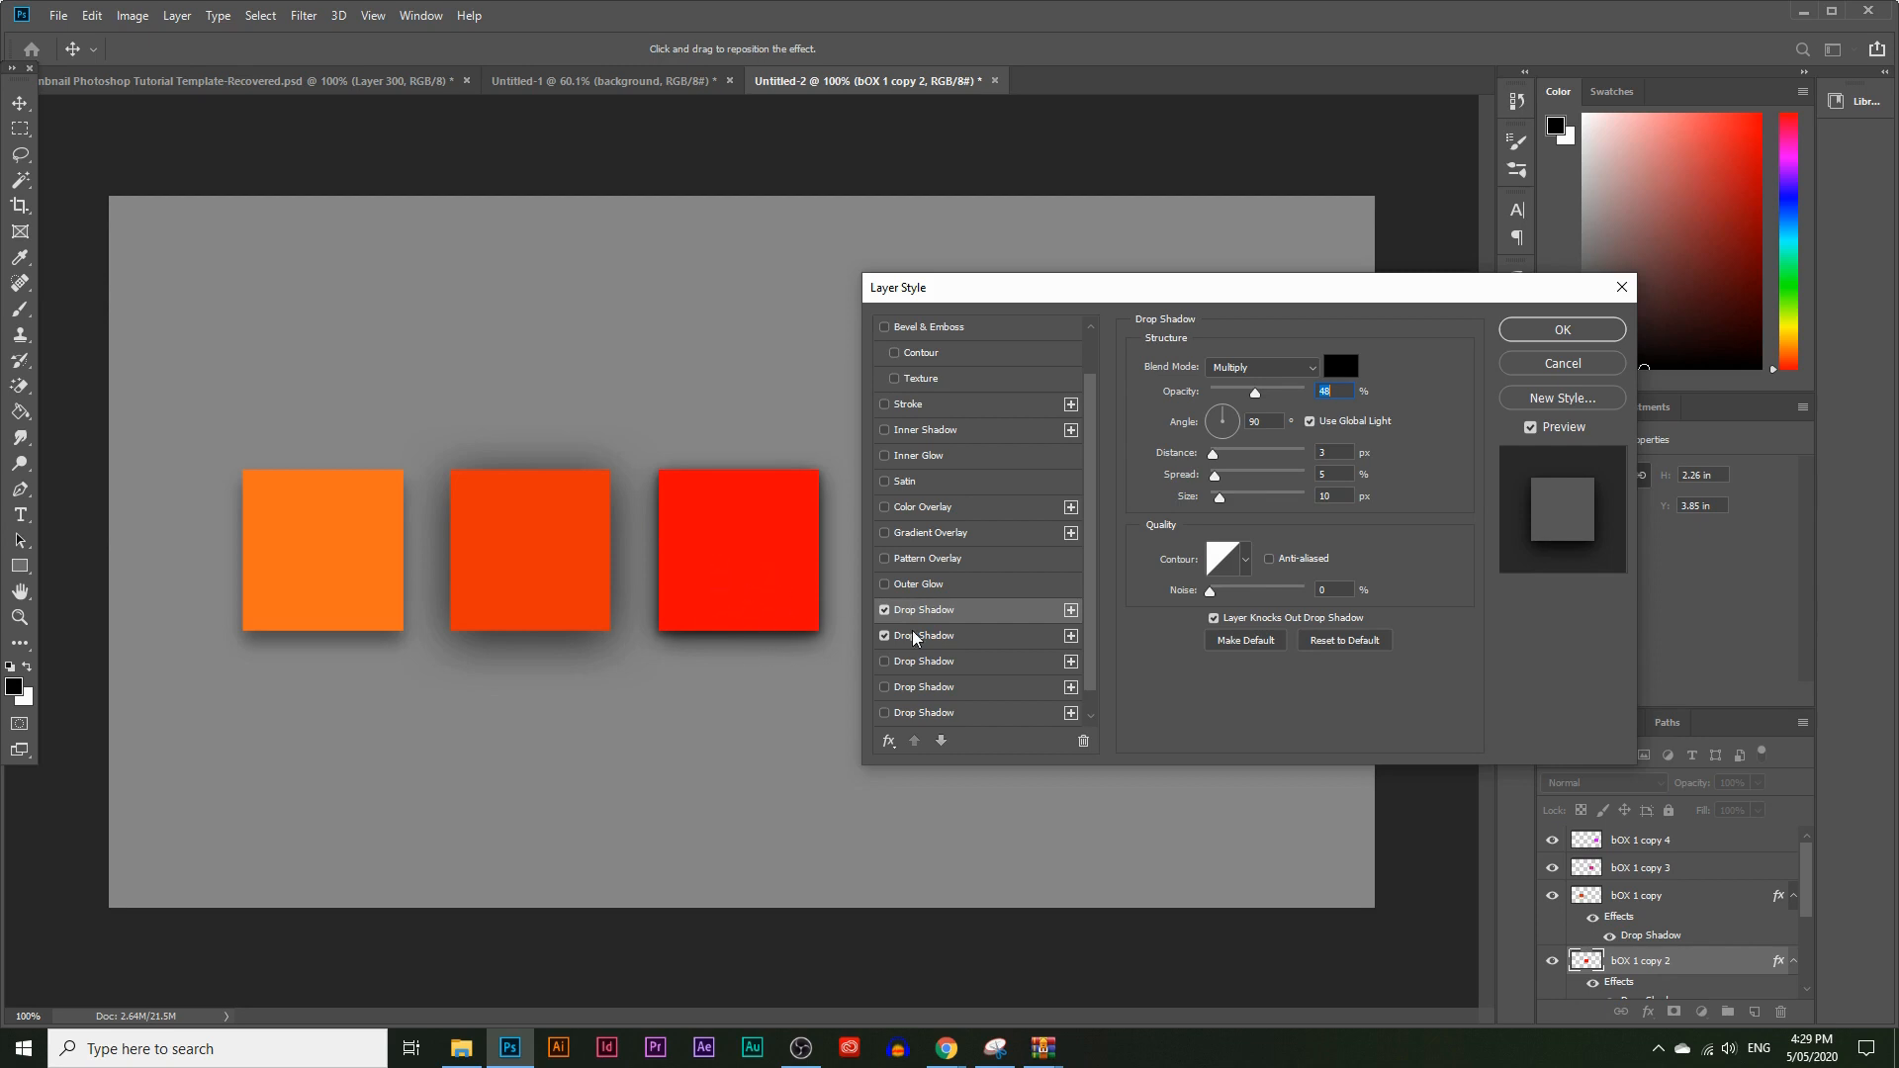
pyautogui.click(1531, 336)
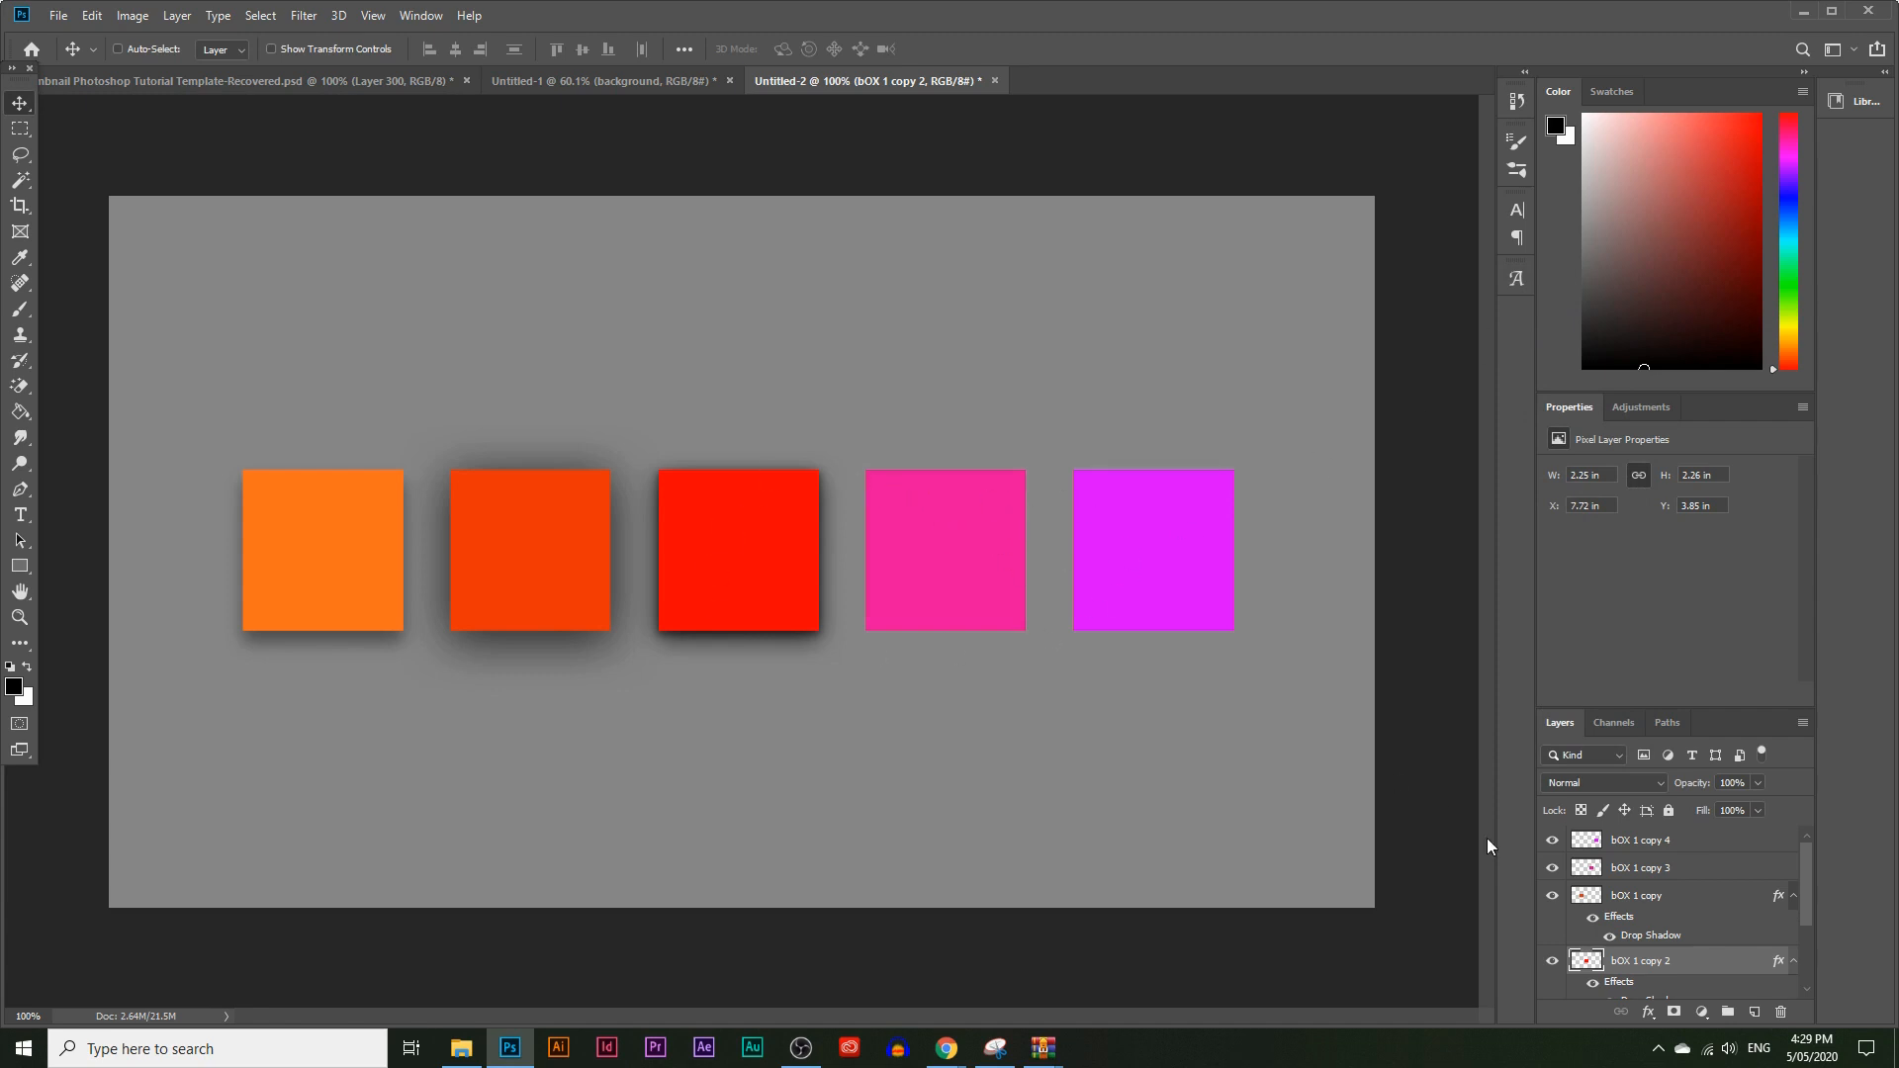
# Add a Drop Shadow layer style to the pink fourth square, layer bOX 1 copy 3
pyautogui.click(1634, 874)
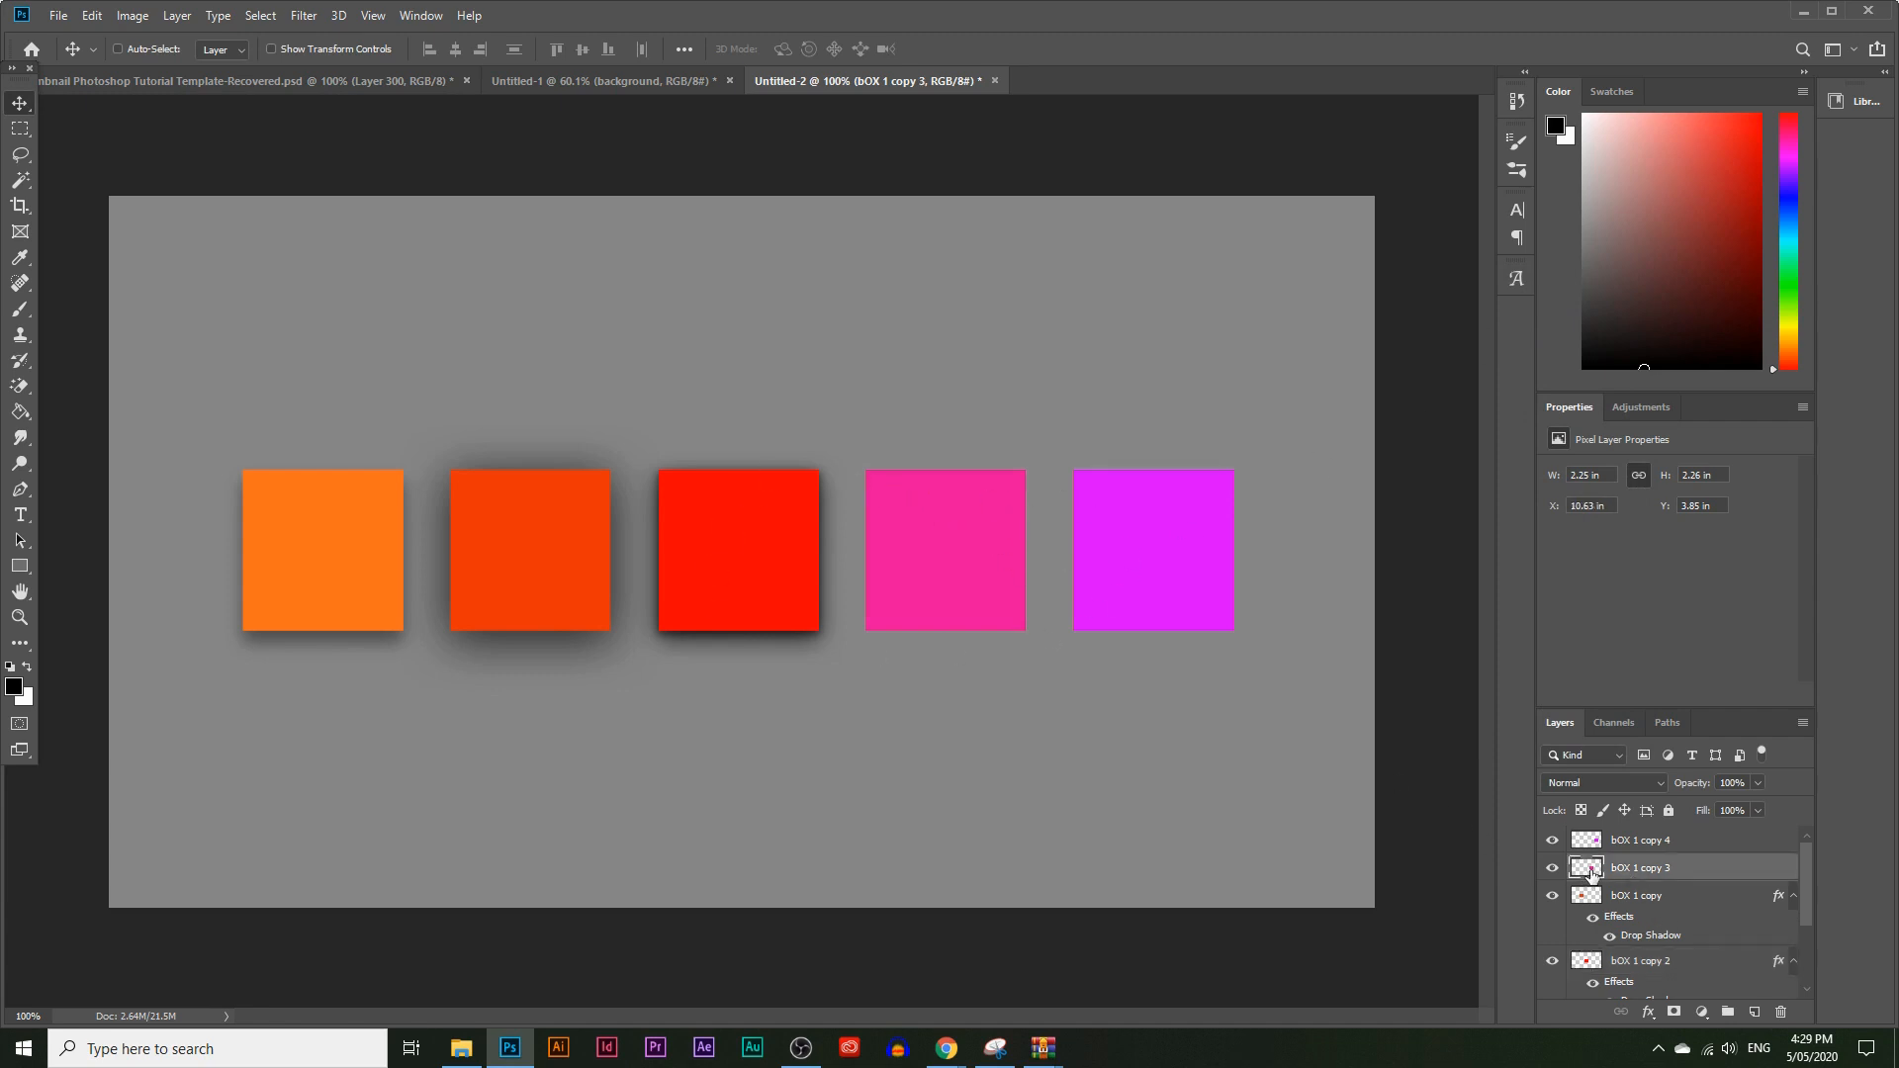
pyautogui.rightClick(947, 544)
pyautogui.click(1029, 545)
pyautogui.click(177, 14)
pyautogui.moveTo(133, 15)
pyautogui.moveTo(259, 211)
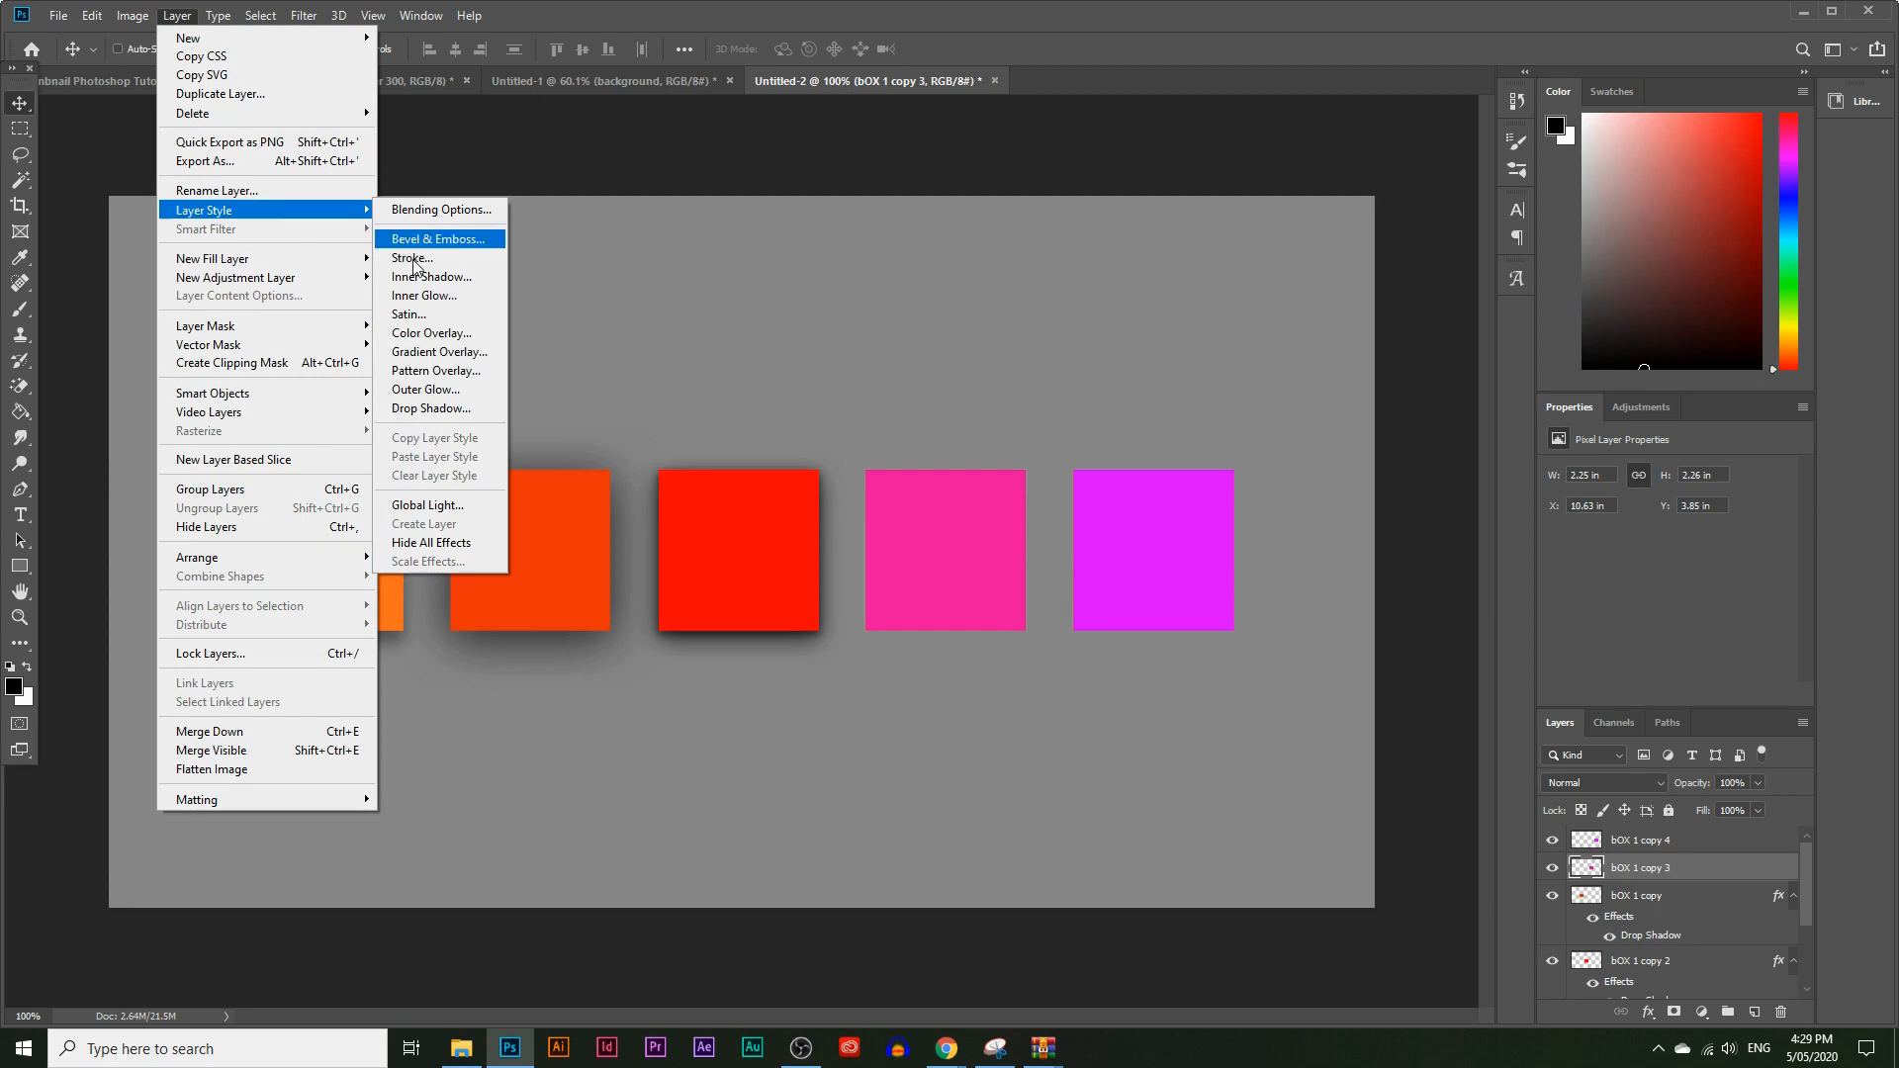
pyautogui.click(465, 408)
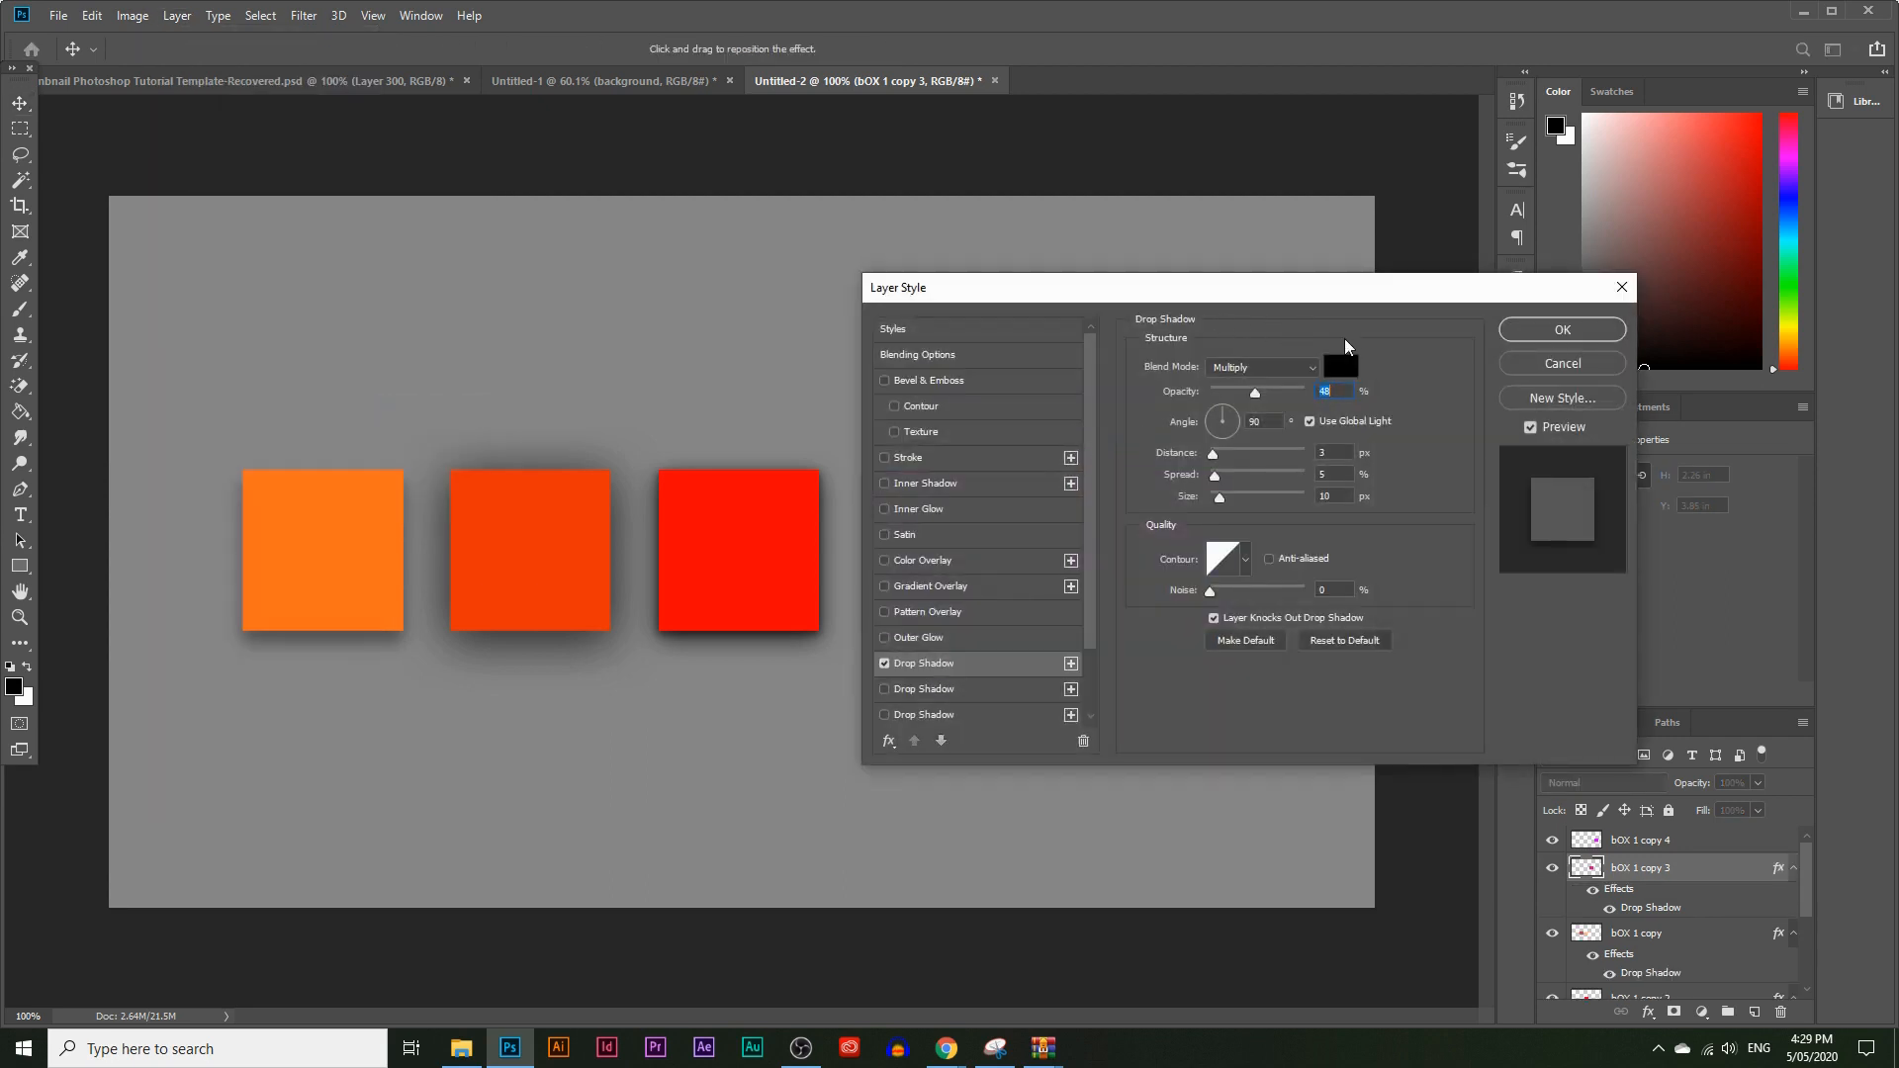
pyautogui.moveTo(1225, 289); pyautogui.dragTo(1446, 310)
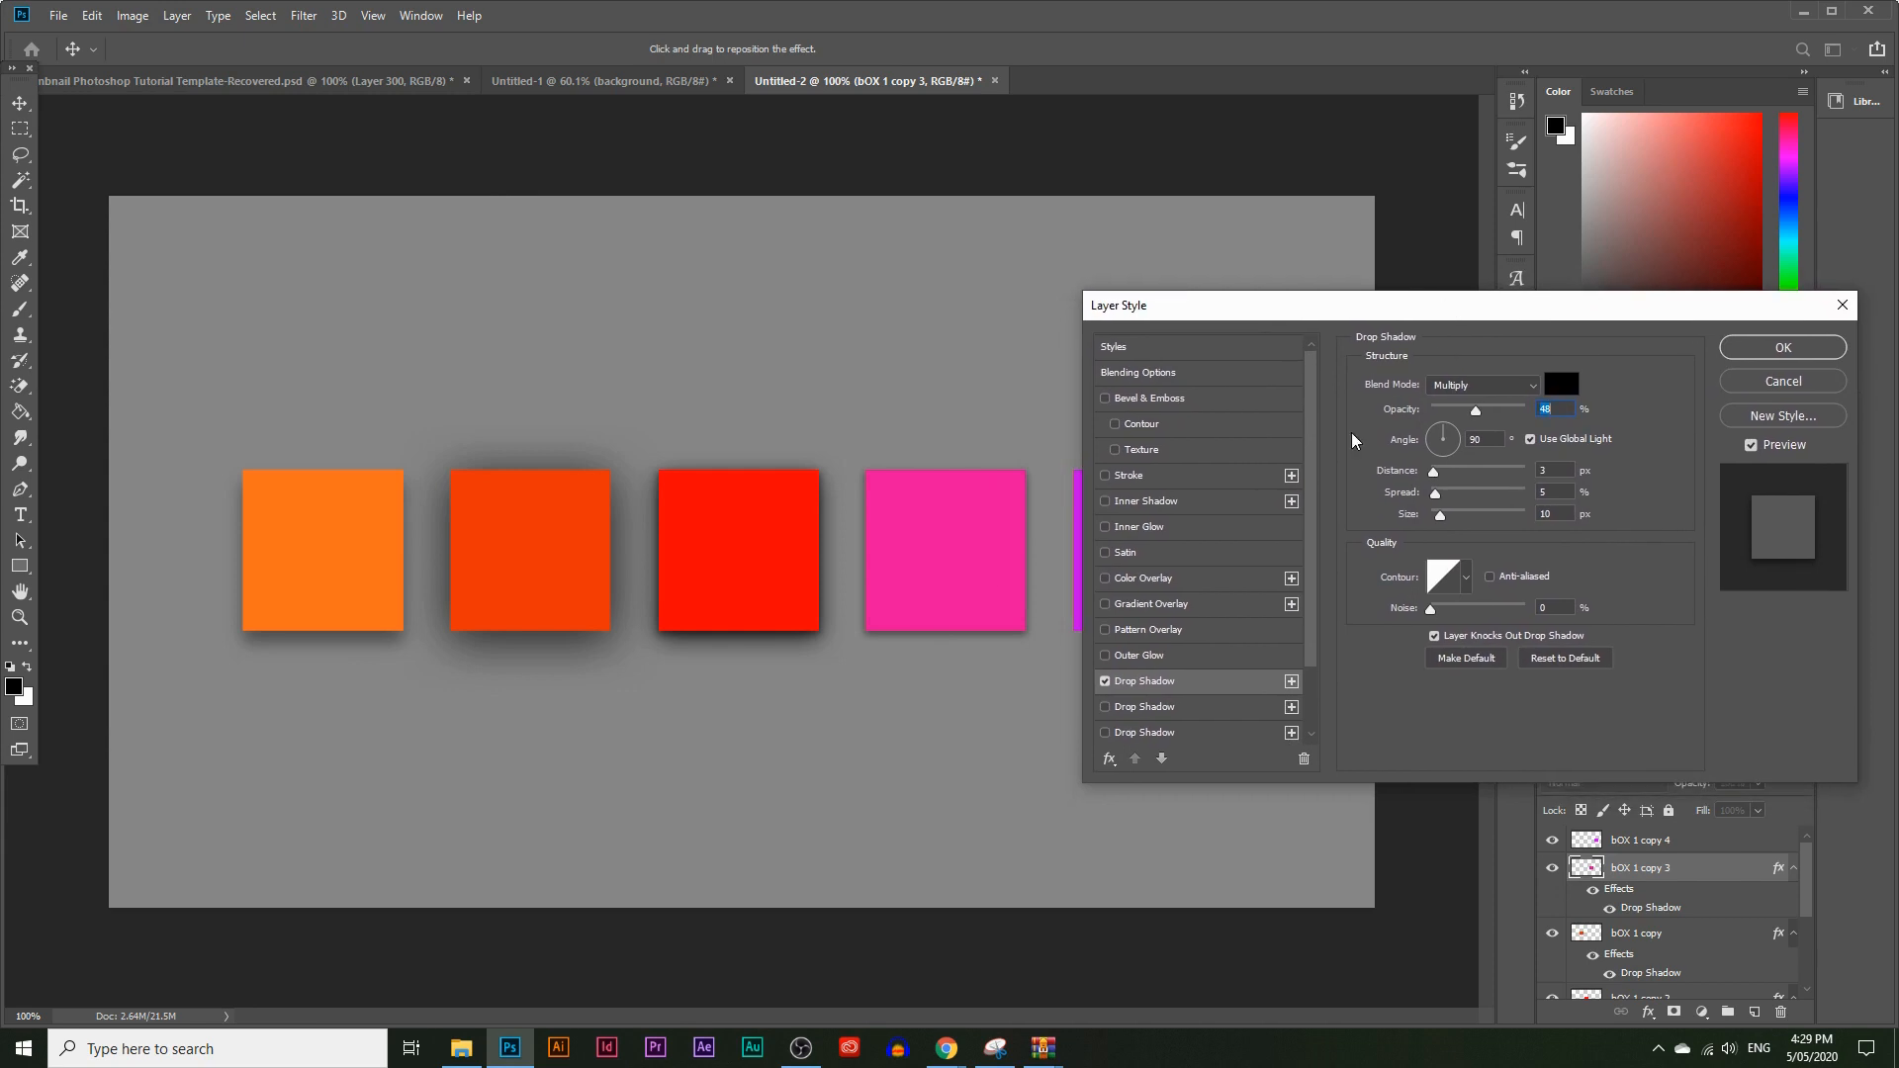
# Enable three additional drop shadows on the pink square
pyautogui.scroll(-1, 1223, 633)
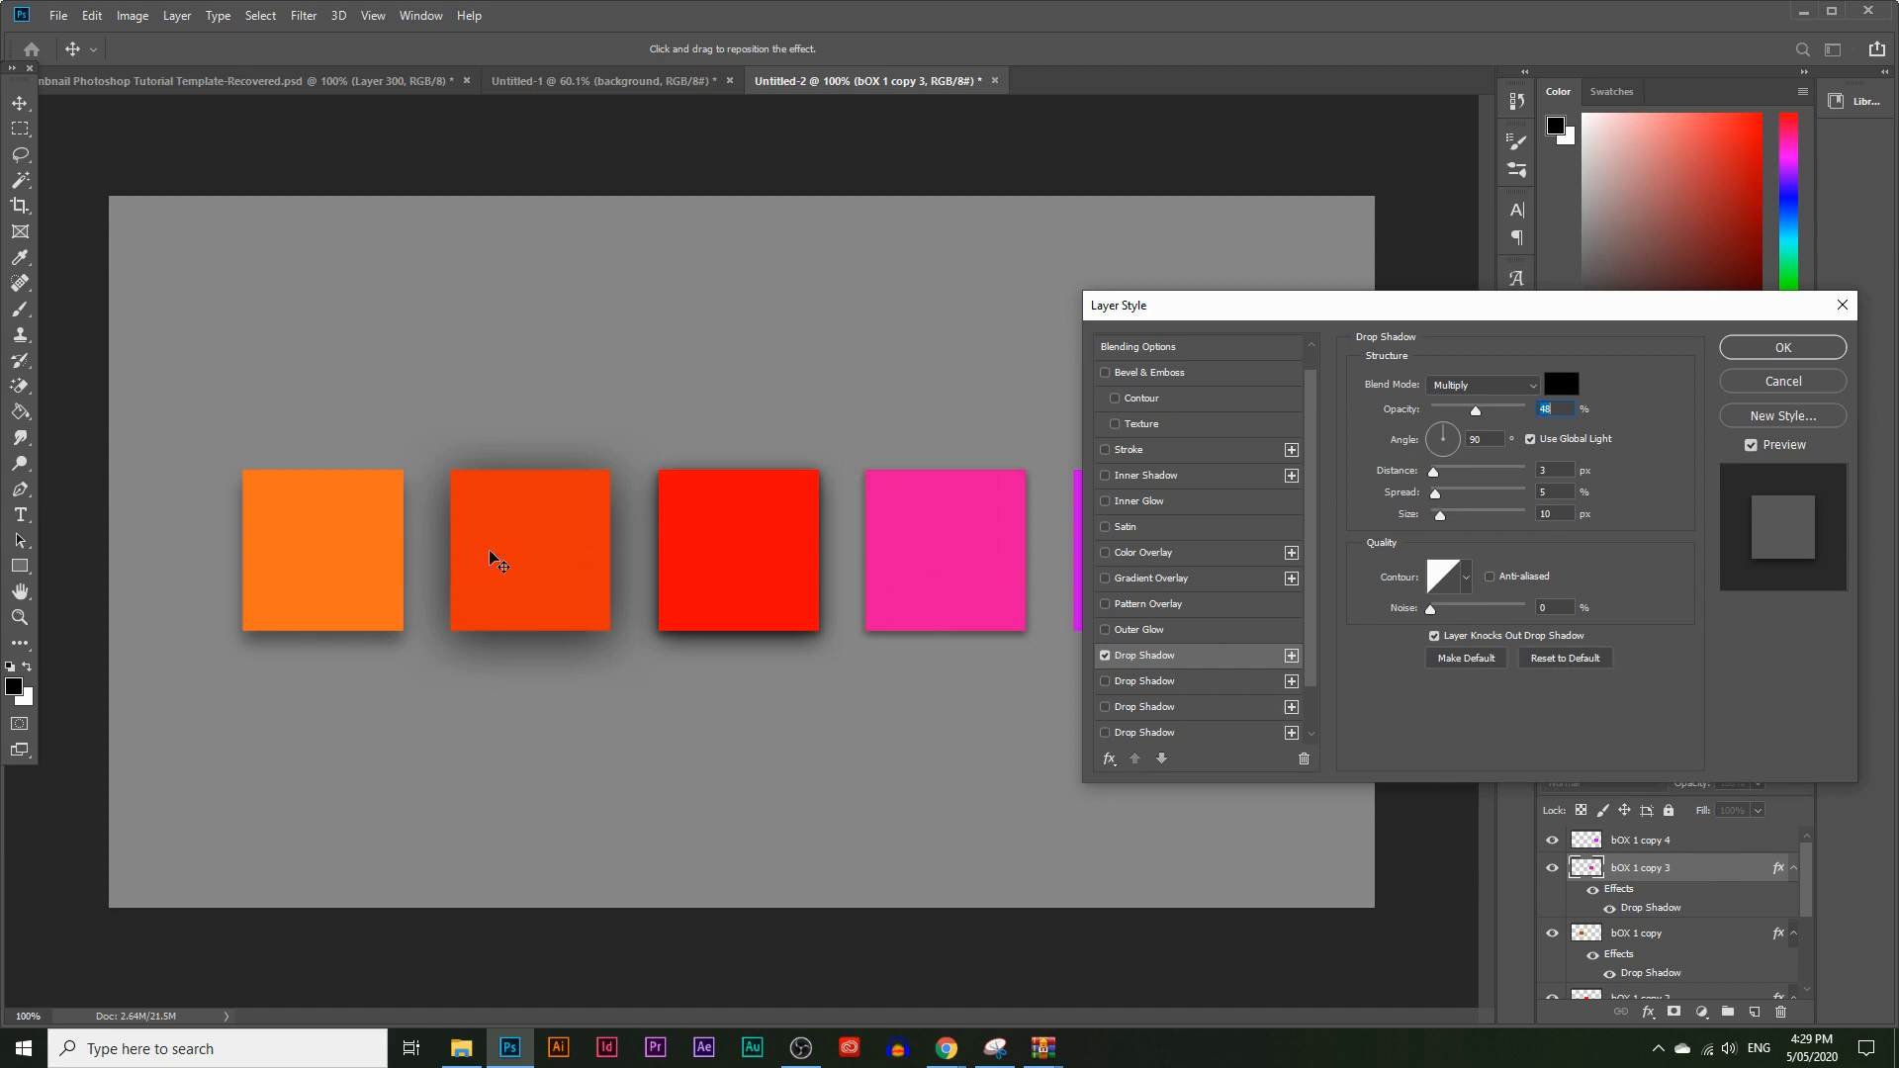
pyautogui.scroll(-2, 1217, 656)
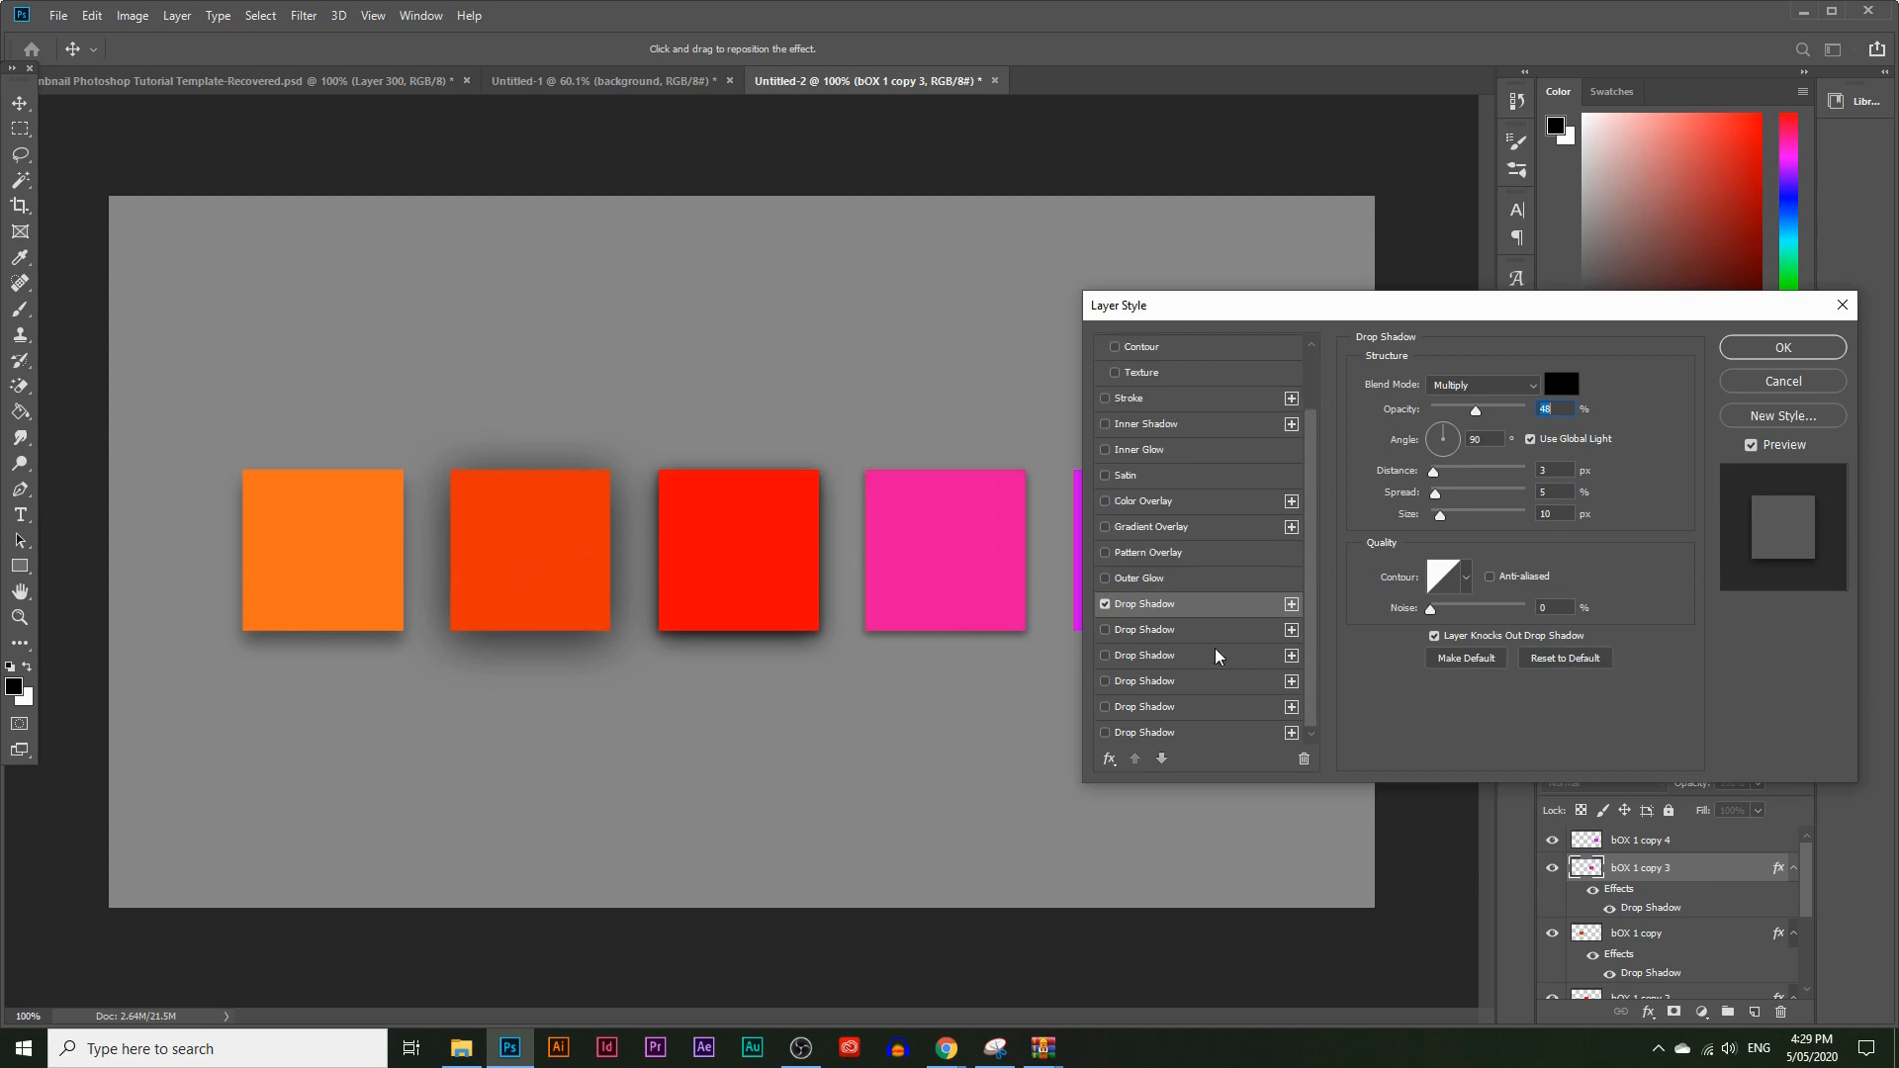
pyautogui.click(1105, 630)
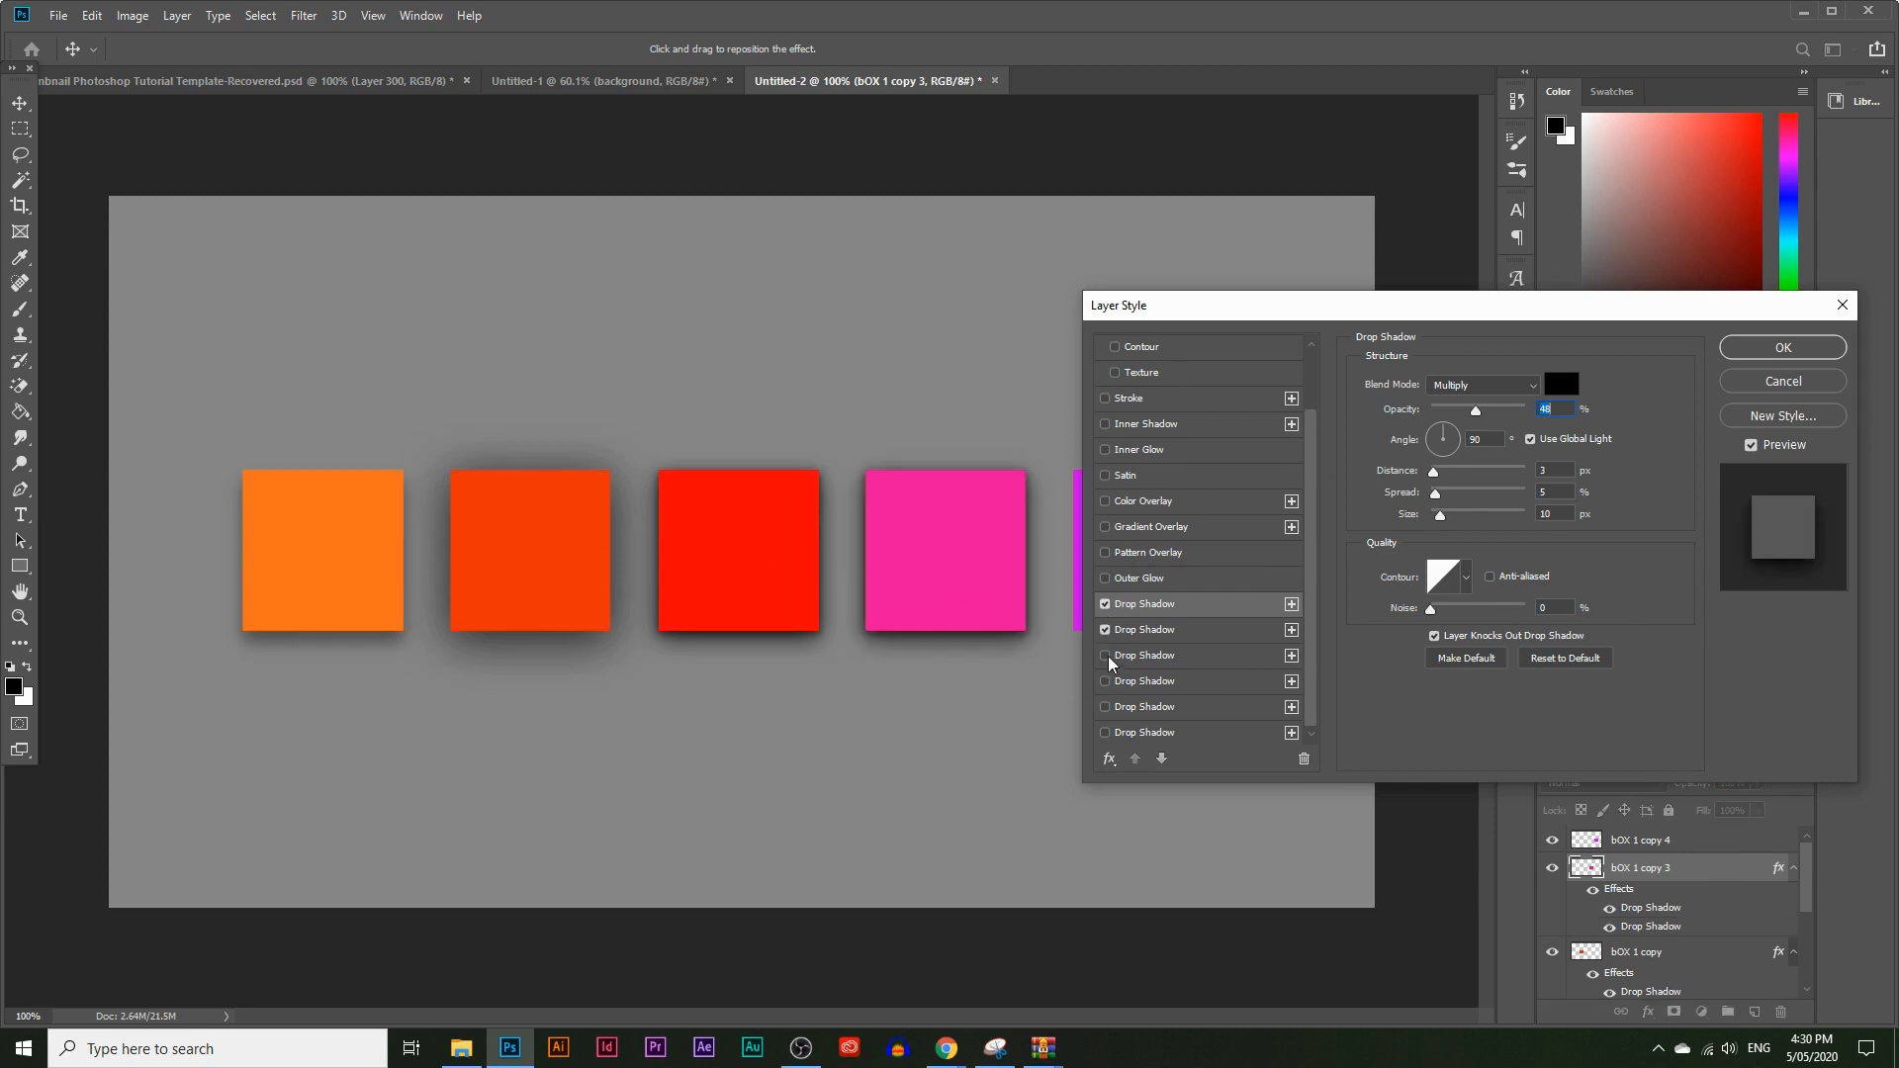
pyautogui.click(1105, 655)
pyautogui.click(1106, 681)
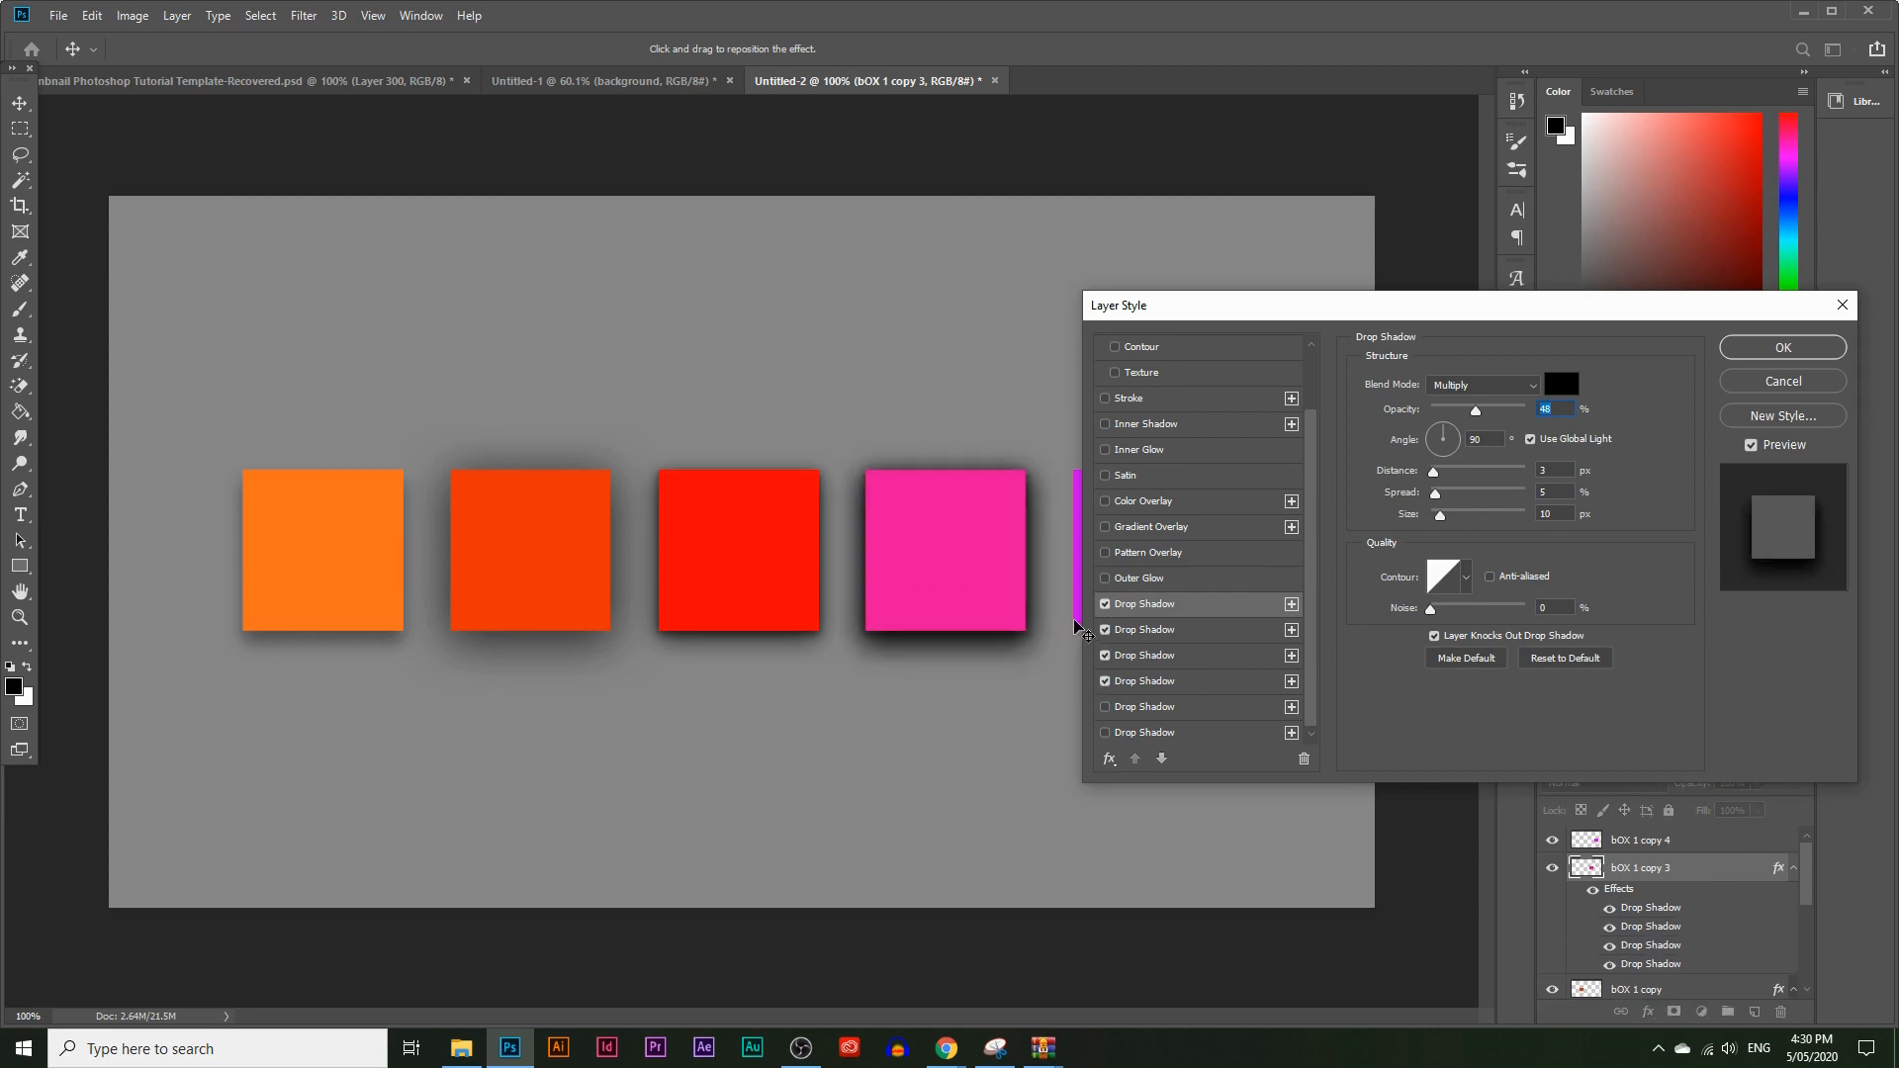
# Lower the opacity of the pink square's additional drop shadows, setting the fourth one to 17%, and apply the style
pyautogui.click(1144, 635)
pyautogui.click(1153, 659)
pyautogui.click(1153, 684)
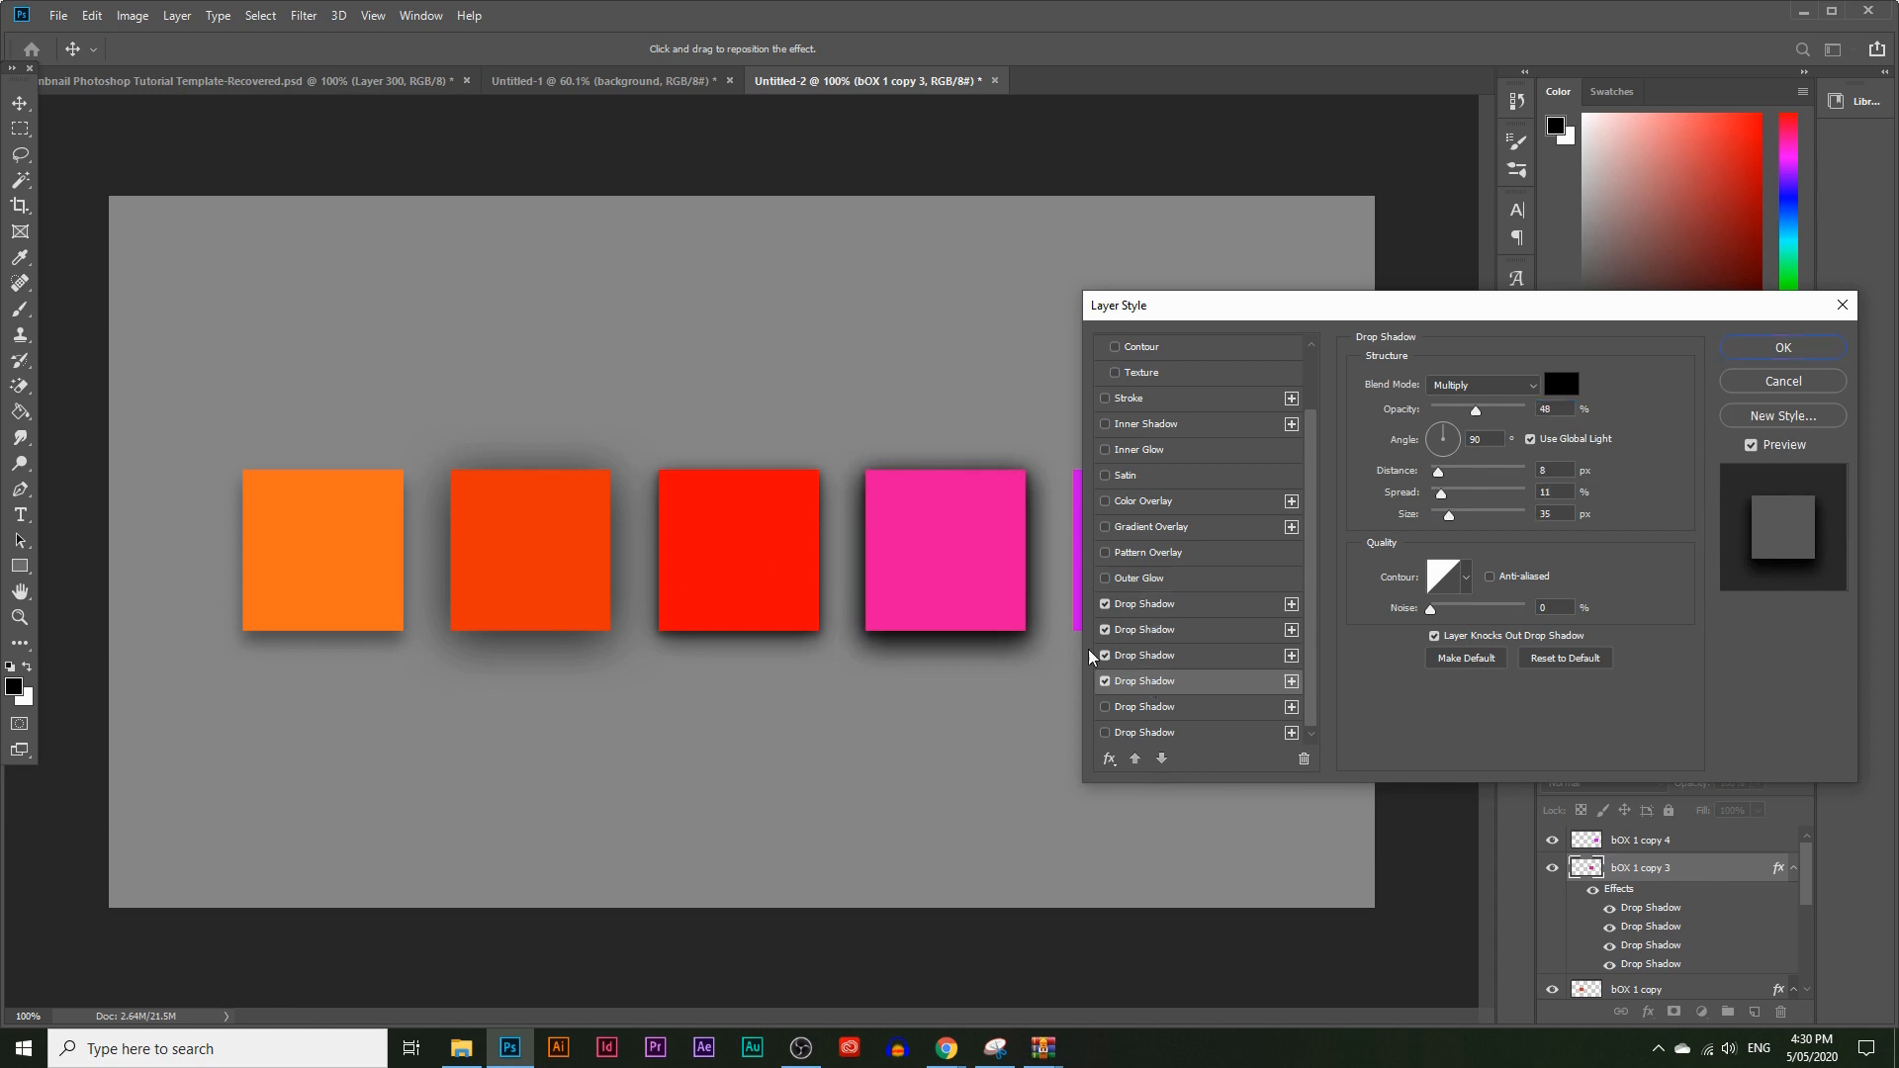
pyautogui.click(1151, 599)
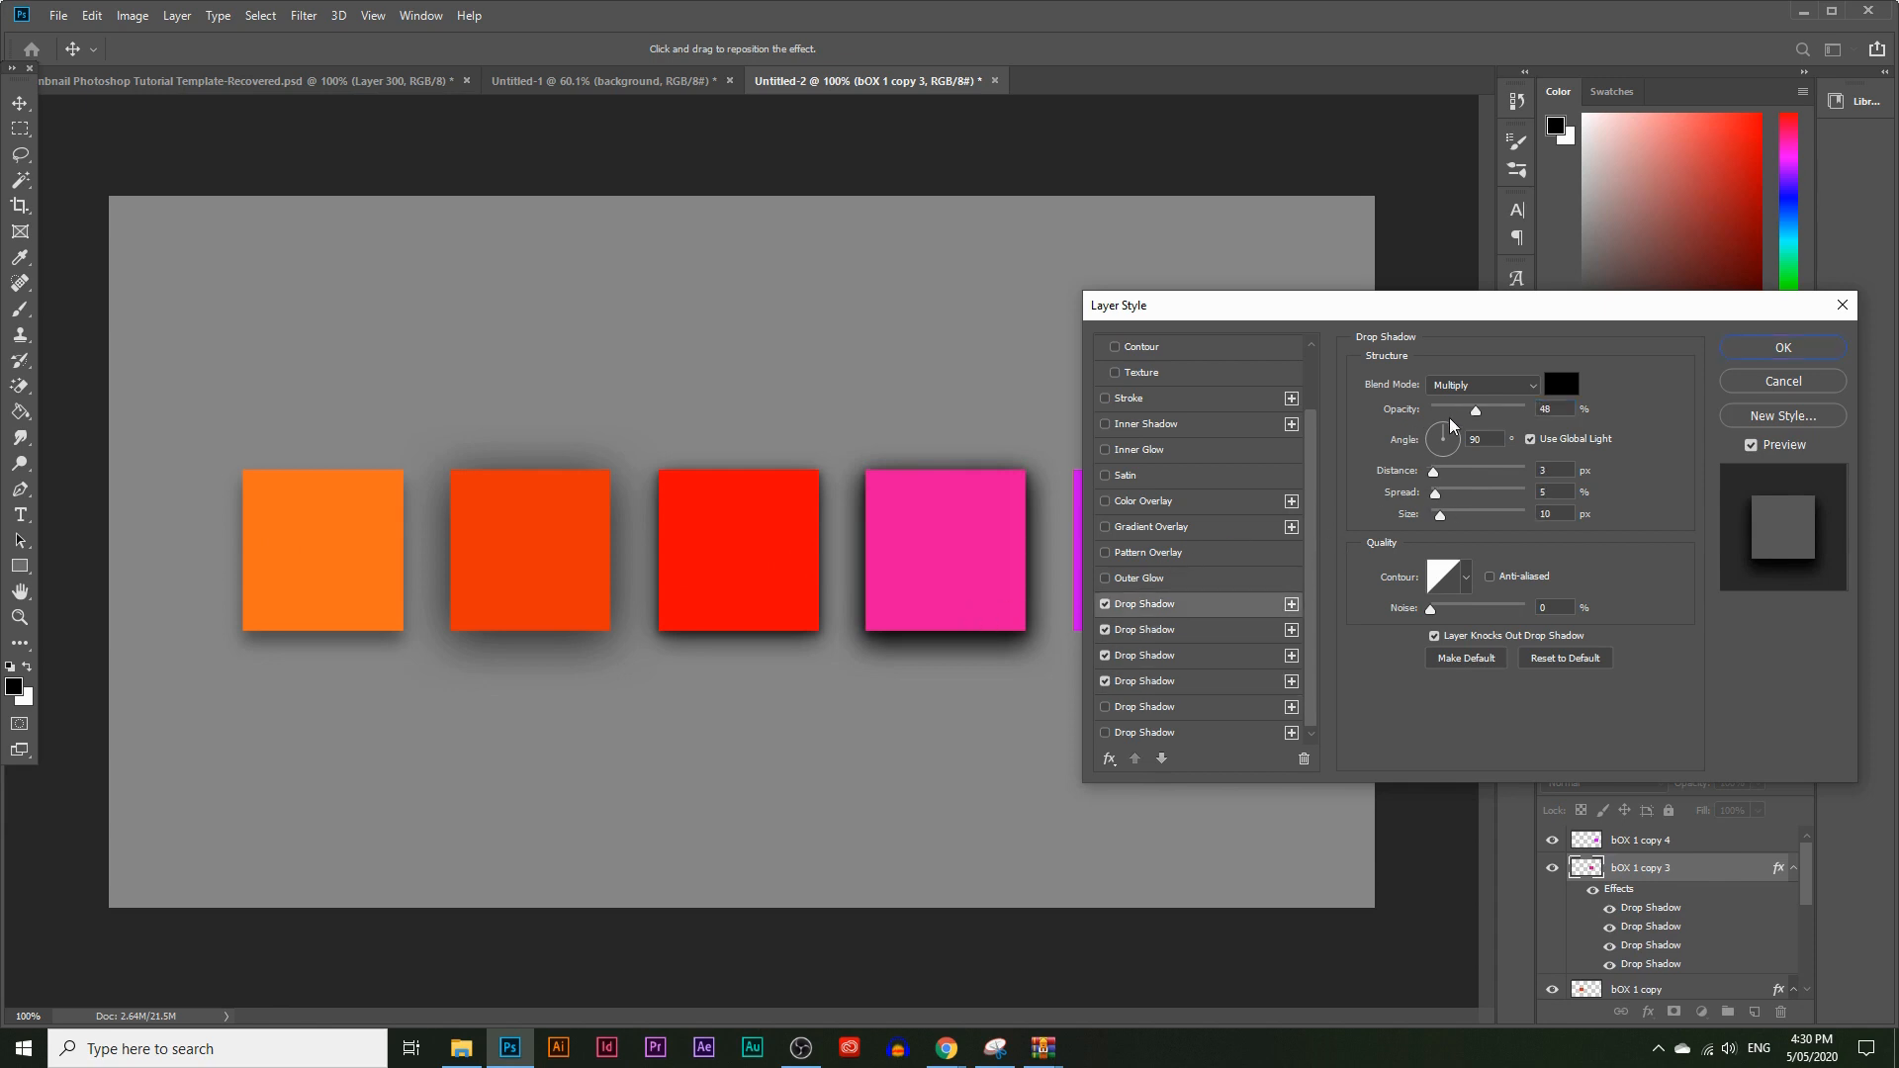
pyautogui.click(1222, 636)
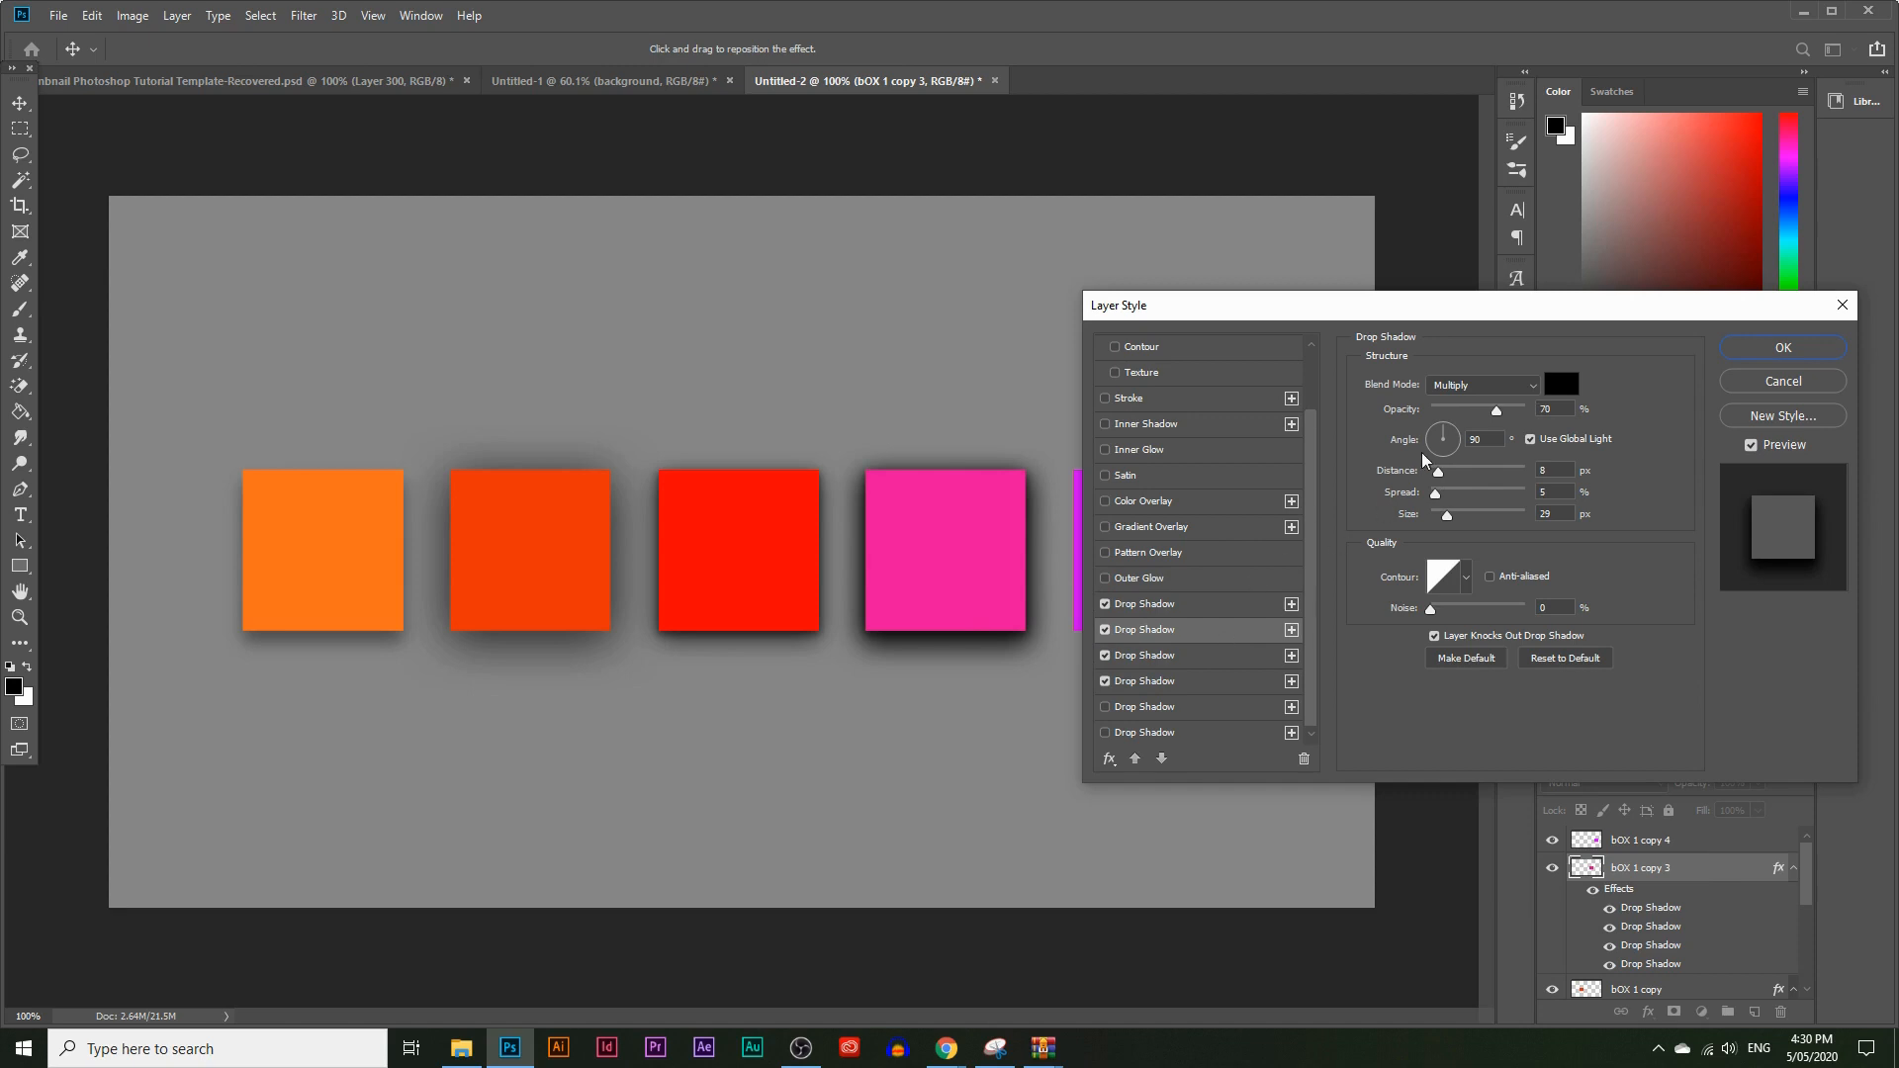
pyautogui.moveTo(1461, 415); pyautogui.dragTo(1446, 416)
pyautogui.click(1206, 659)
pyautogui.click(1224, 683)
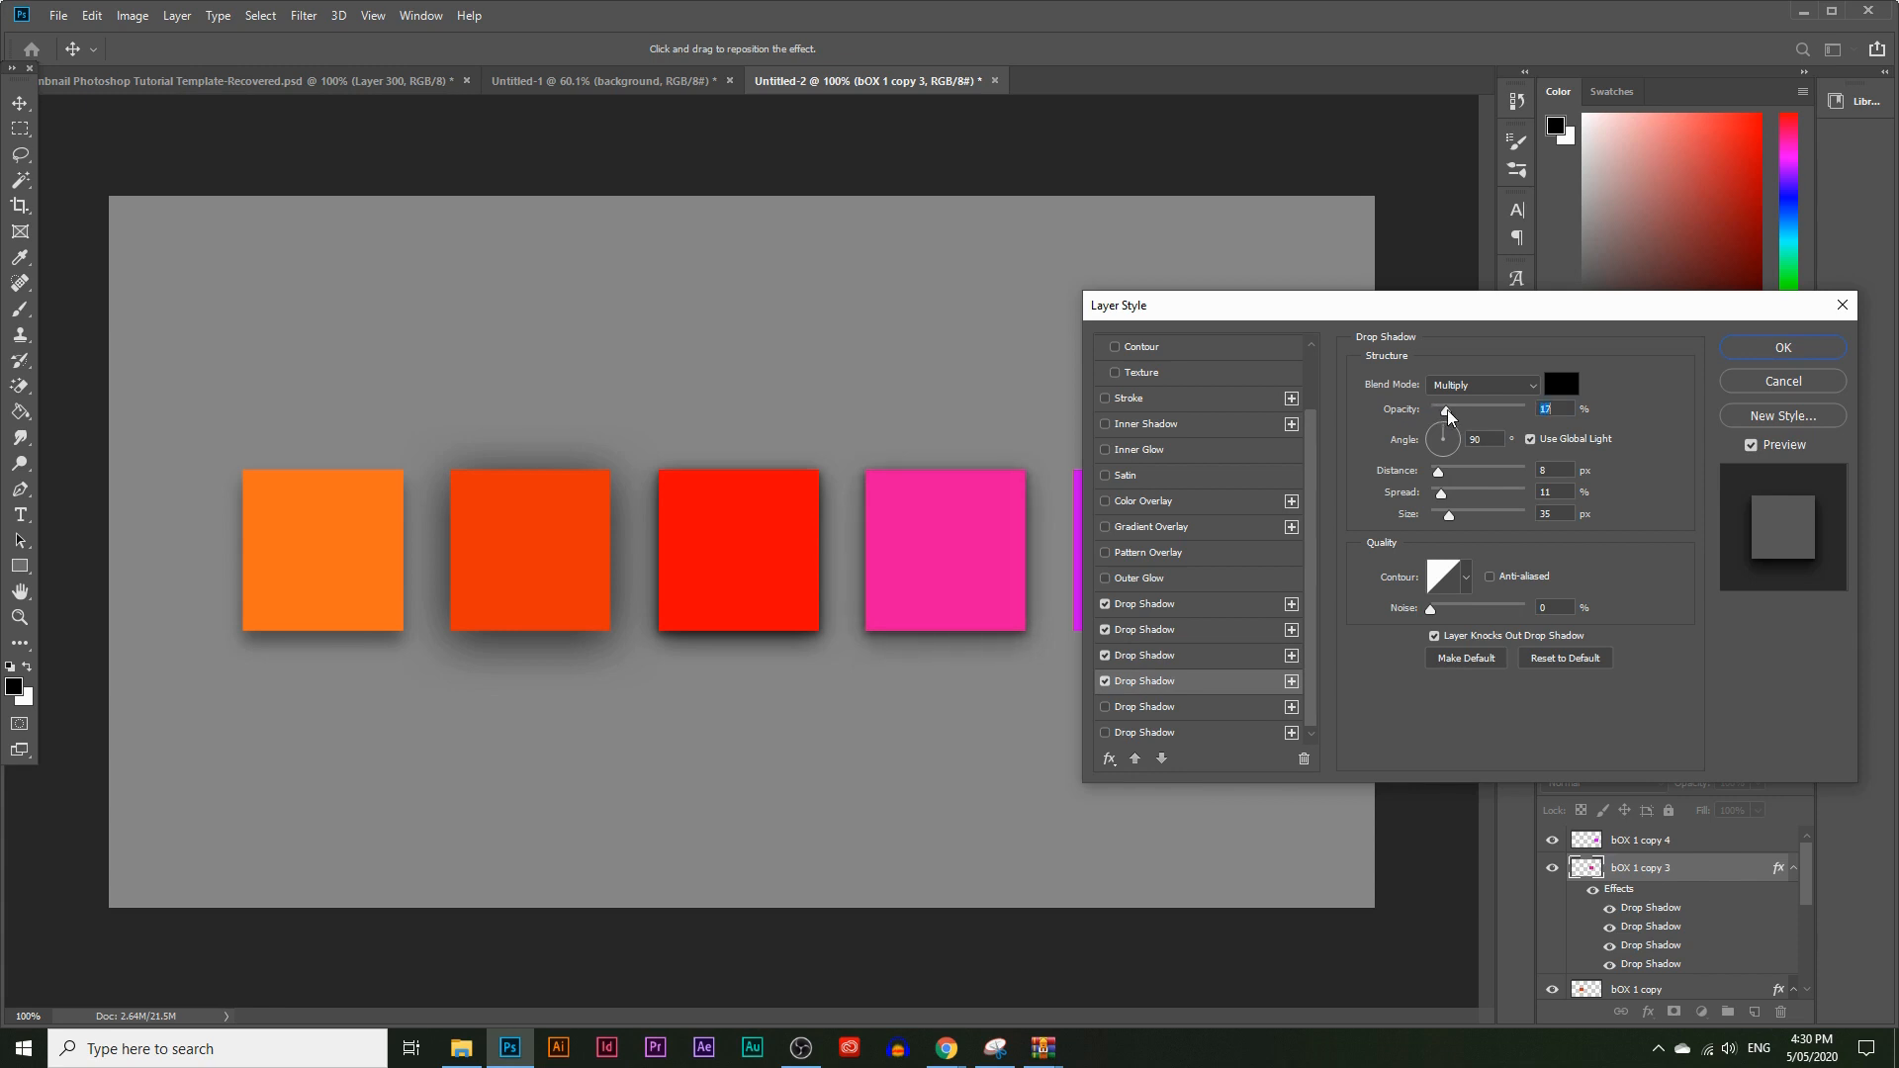
pyautogui.moveTo(1412, 315); pyautogui.dragTo(1169, 339)
pyautogui.click(1530, 370)
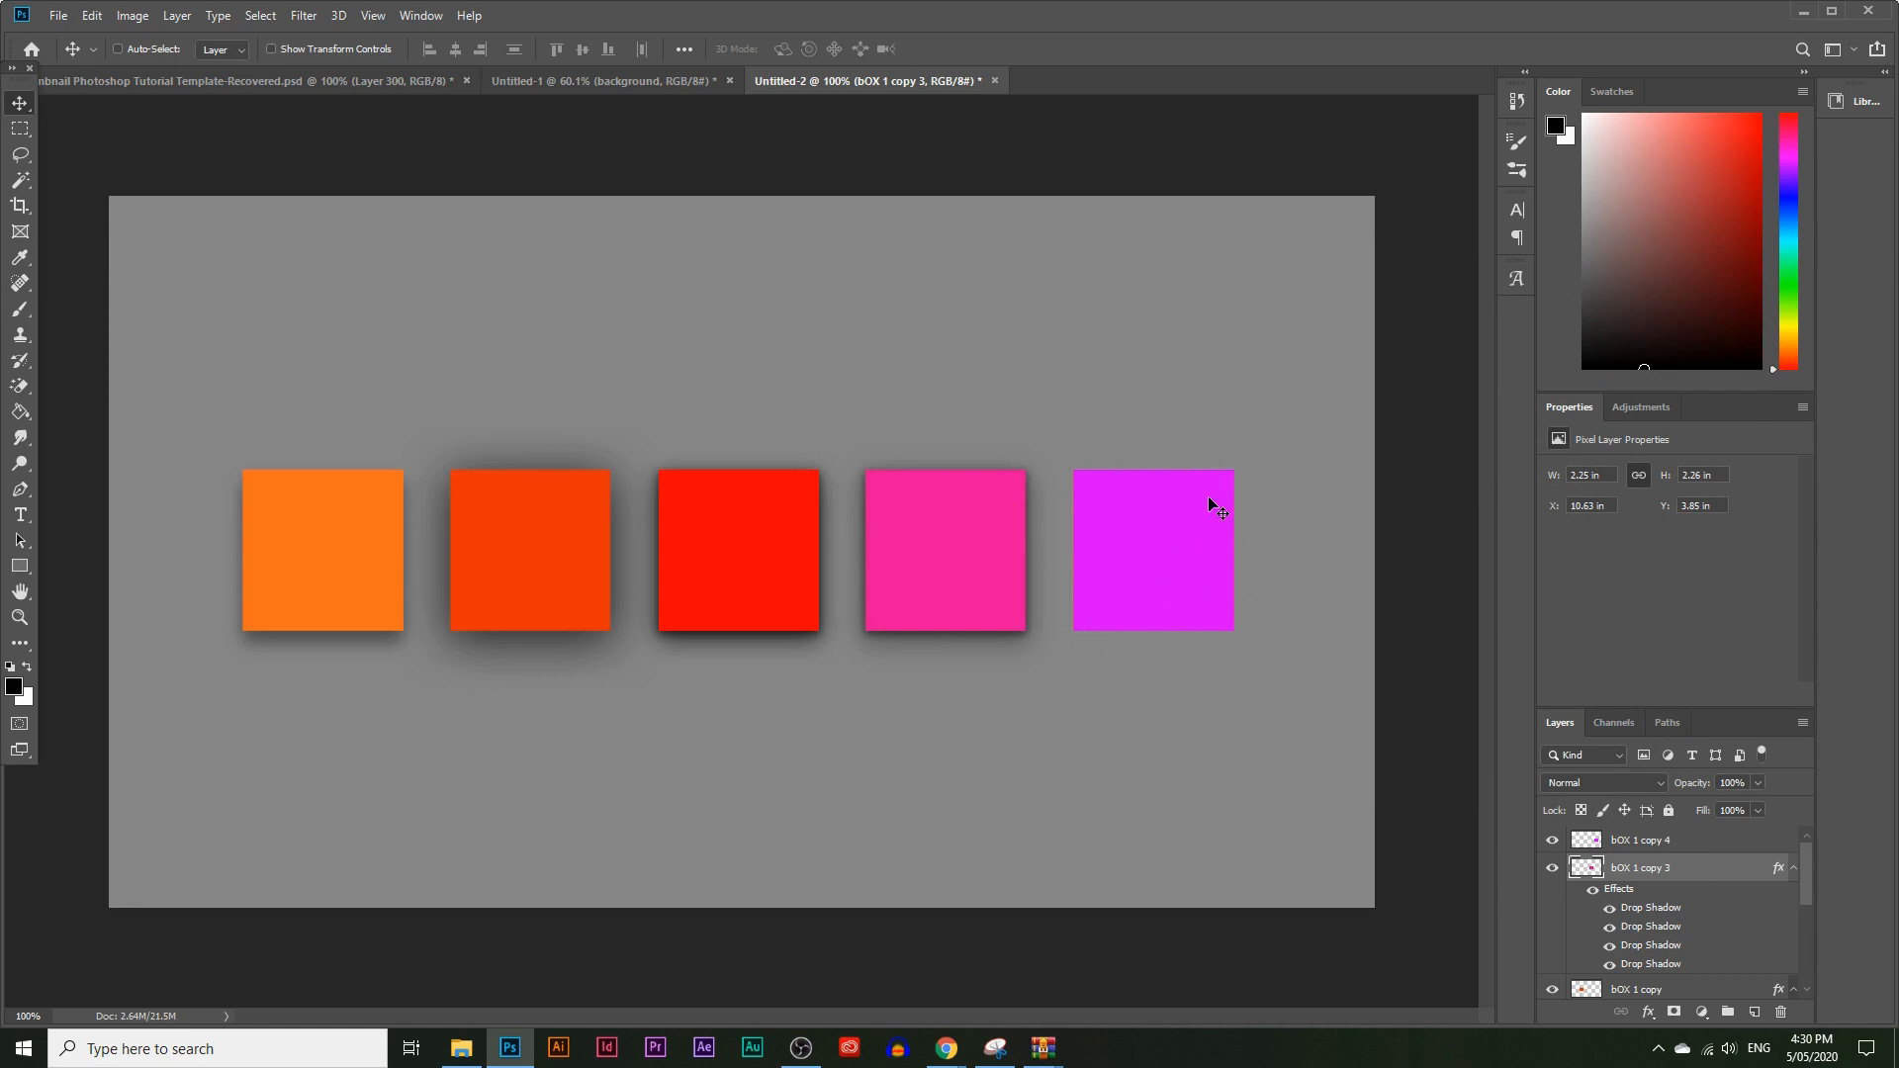
# Add a Drop Shadow layer style to the purple fifth square, layer bOX 1 copy 4
pyautogui.click(1665, 844)
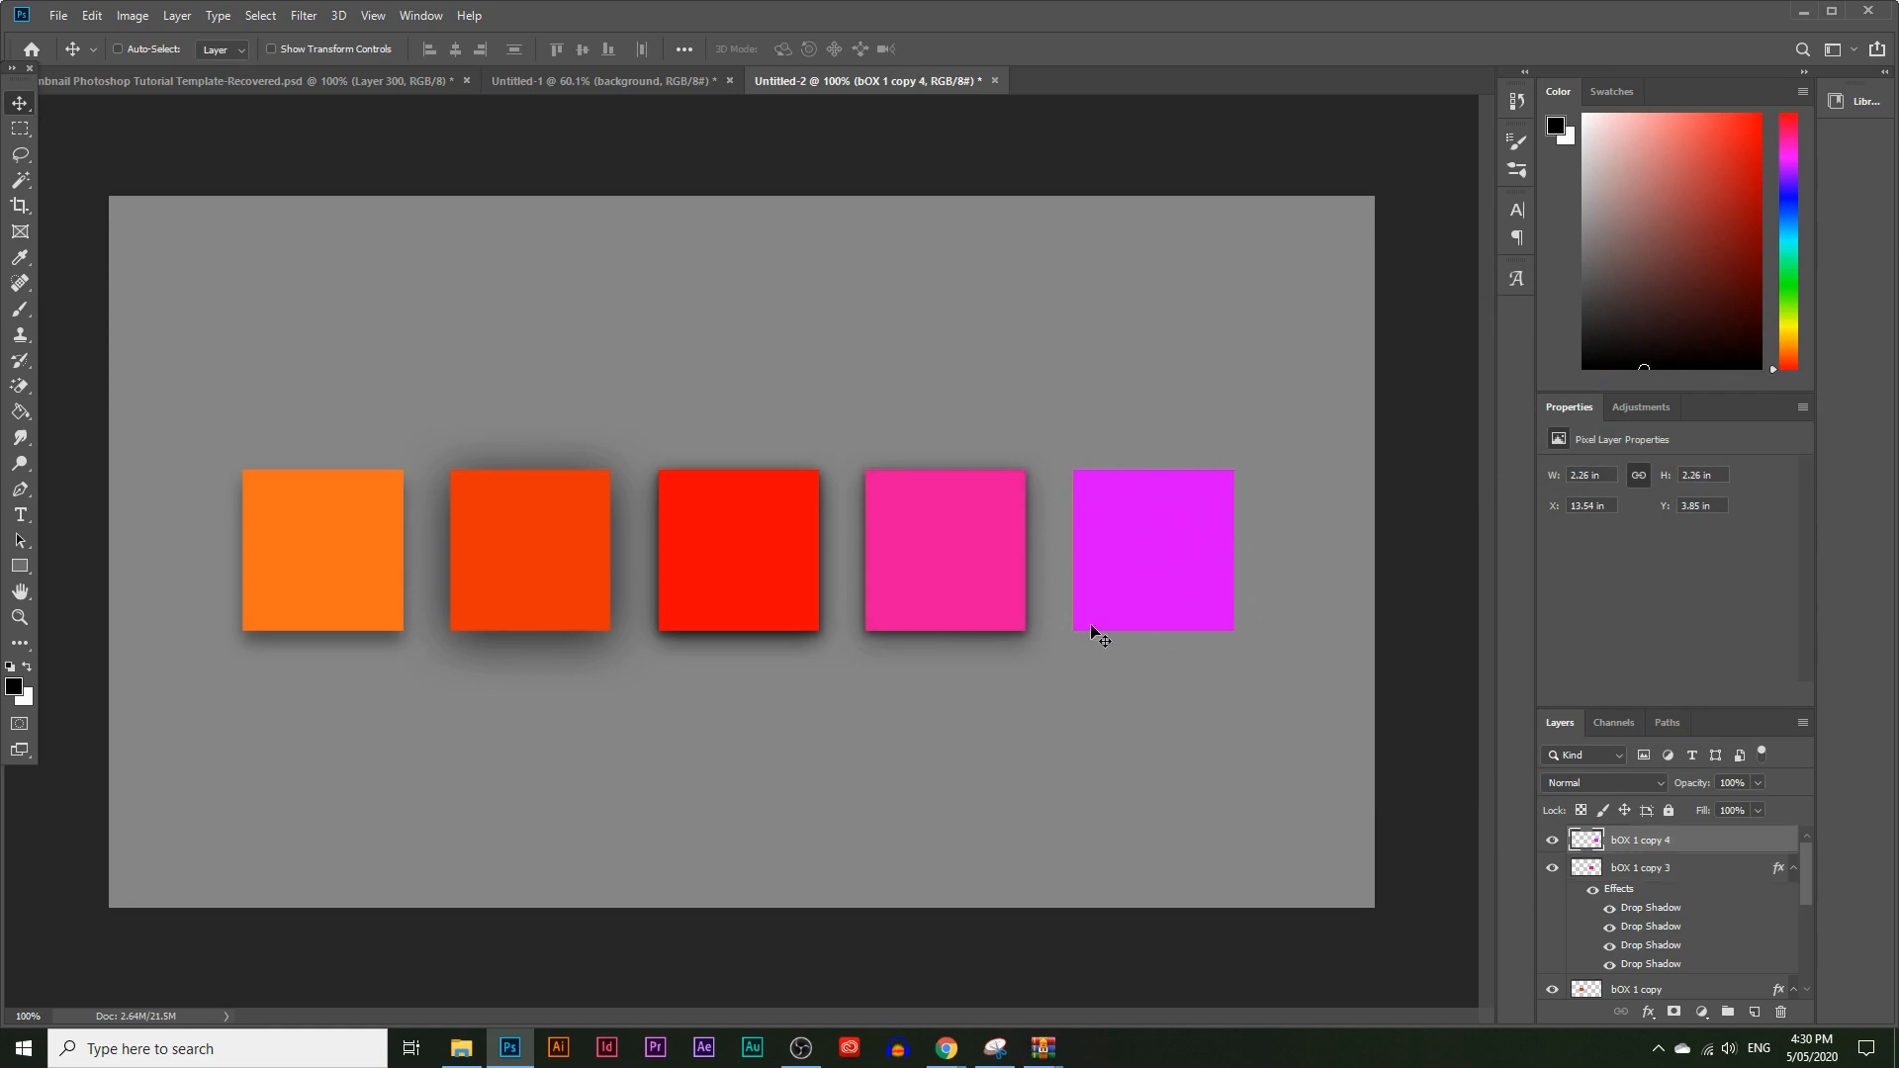
pyautogui.click(139, 16)
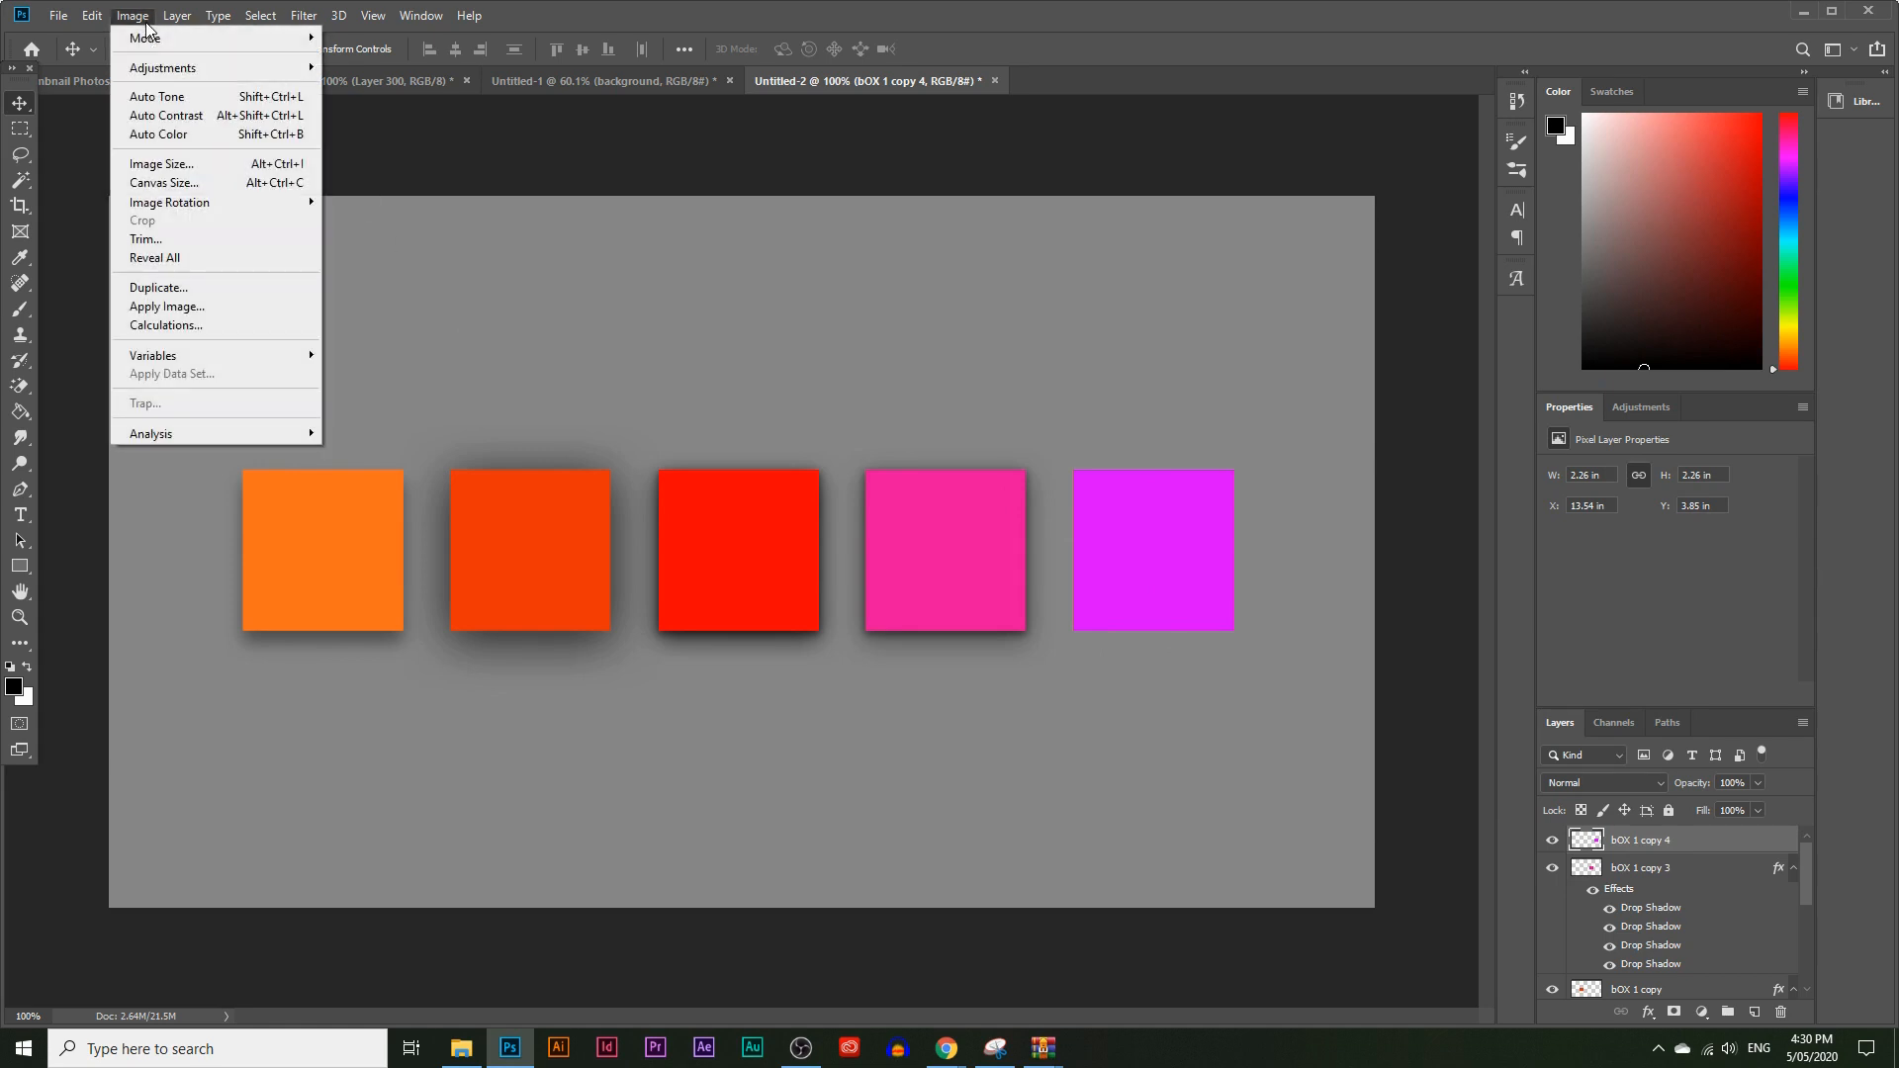
pyautogui.moveTo(177, 18)
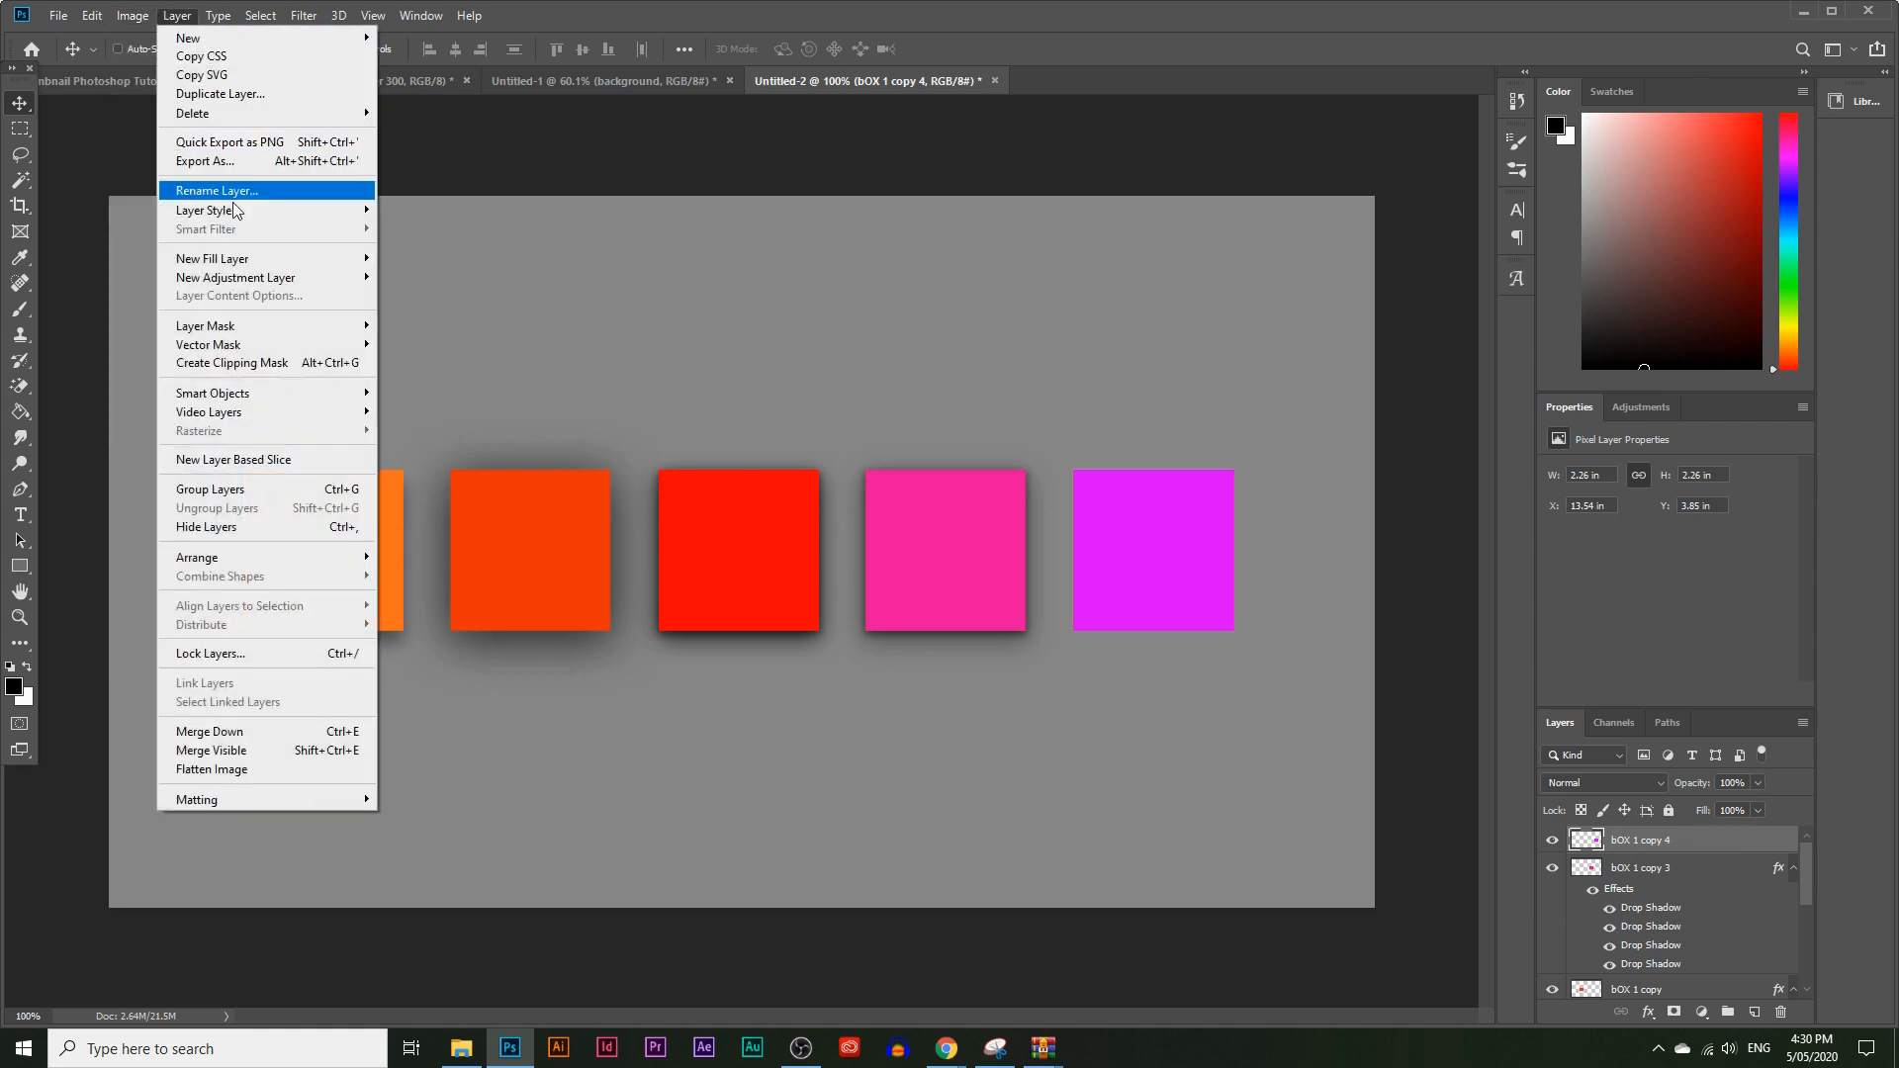
pyautogui.moveTo(243, 211)
pyautogui.click(467, 407)
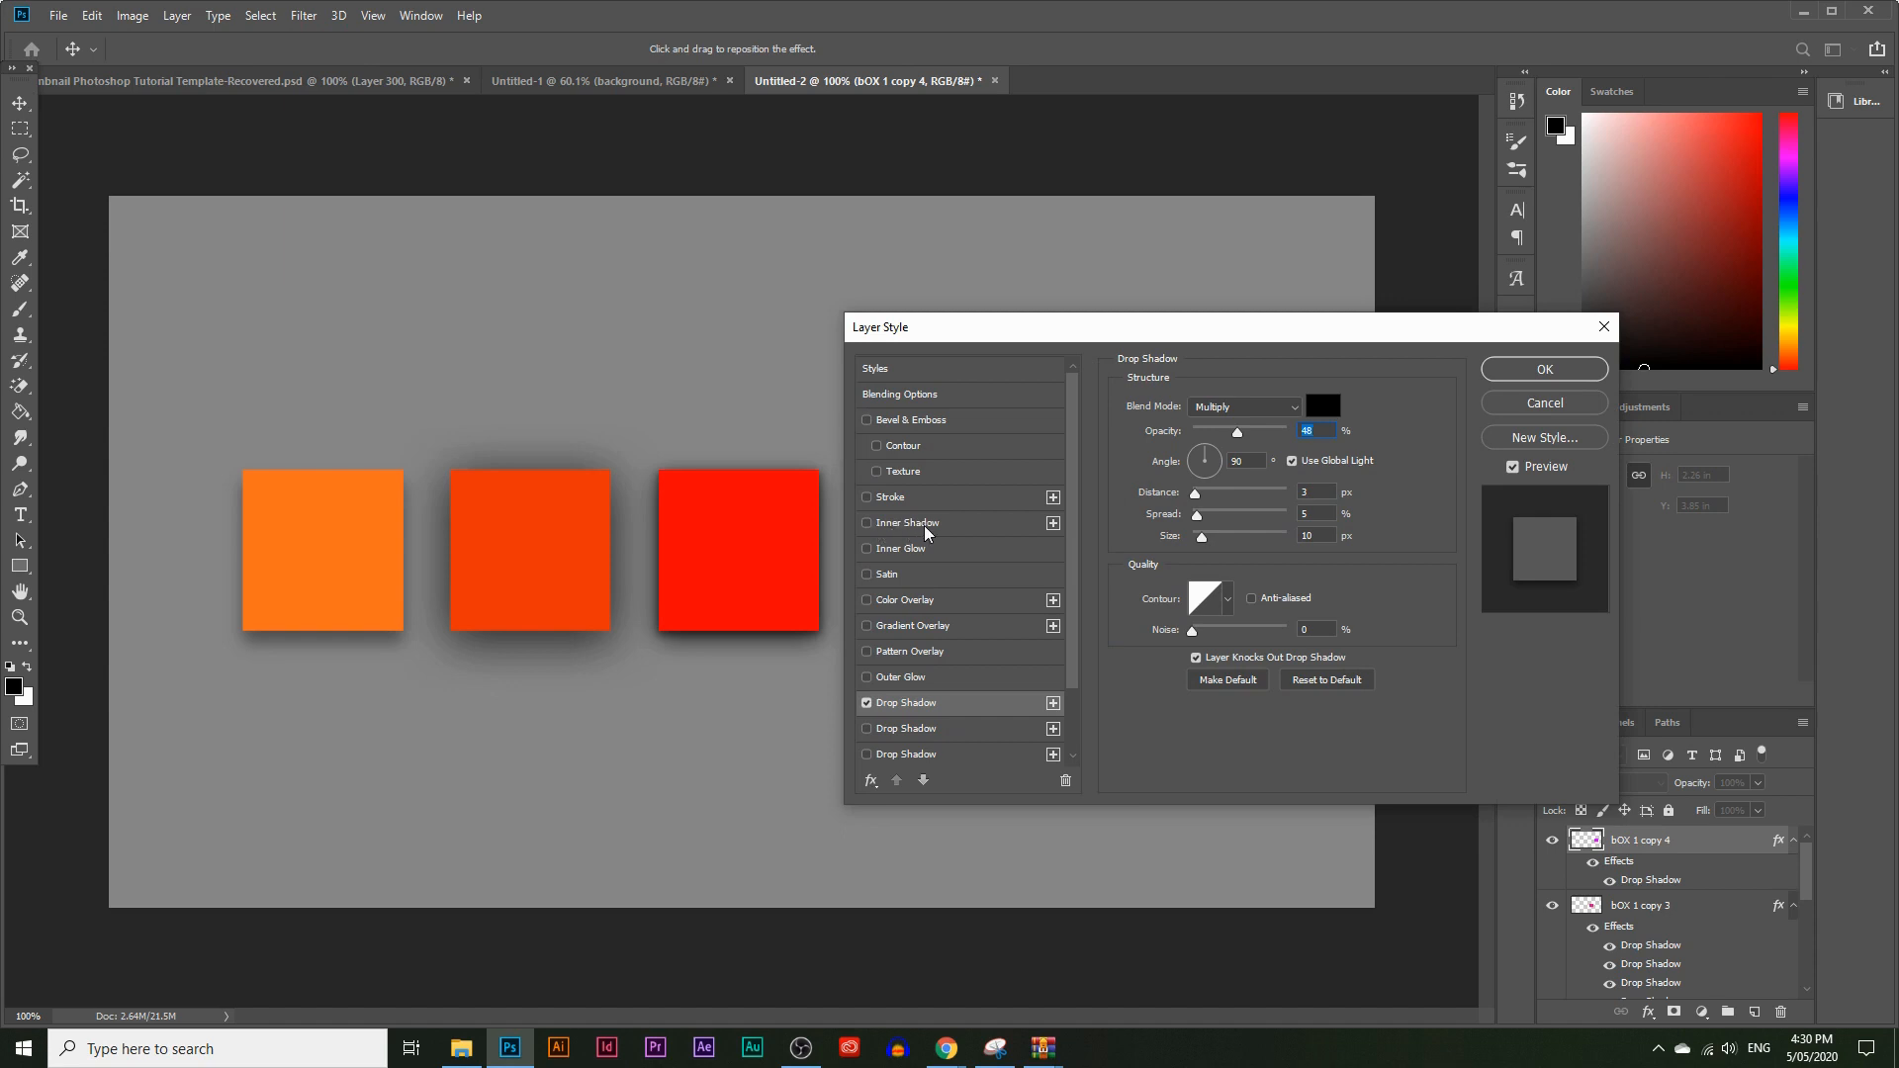
# Enable an inner shadow on the purple square with 55% opacity, 10 px distance, 10% choke and 16 px size
pyautogui.click(874, 525)
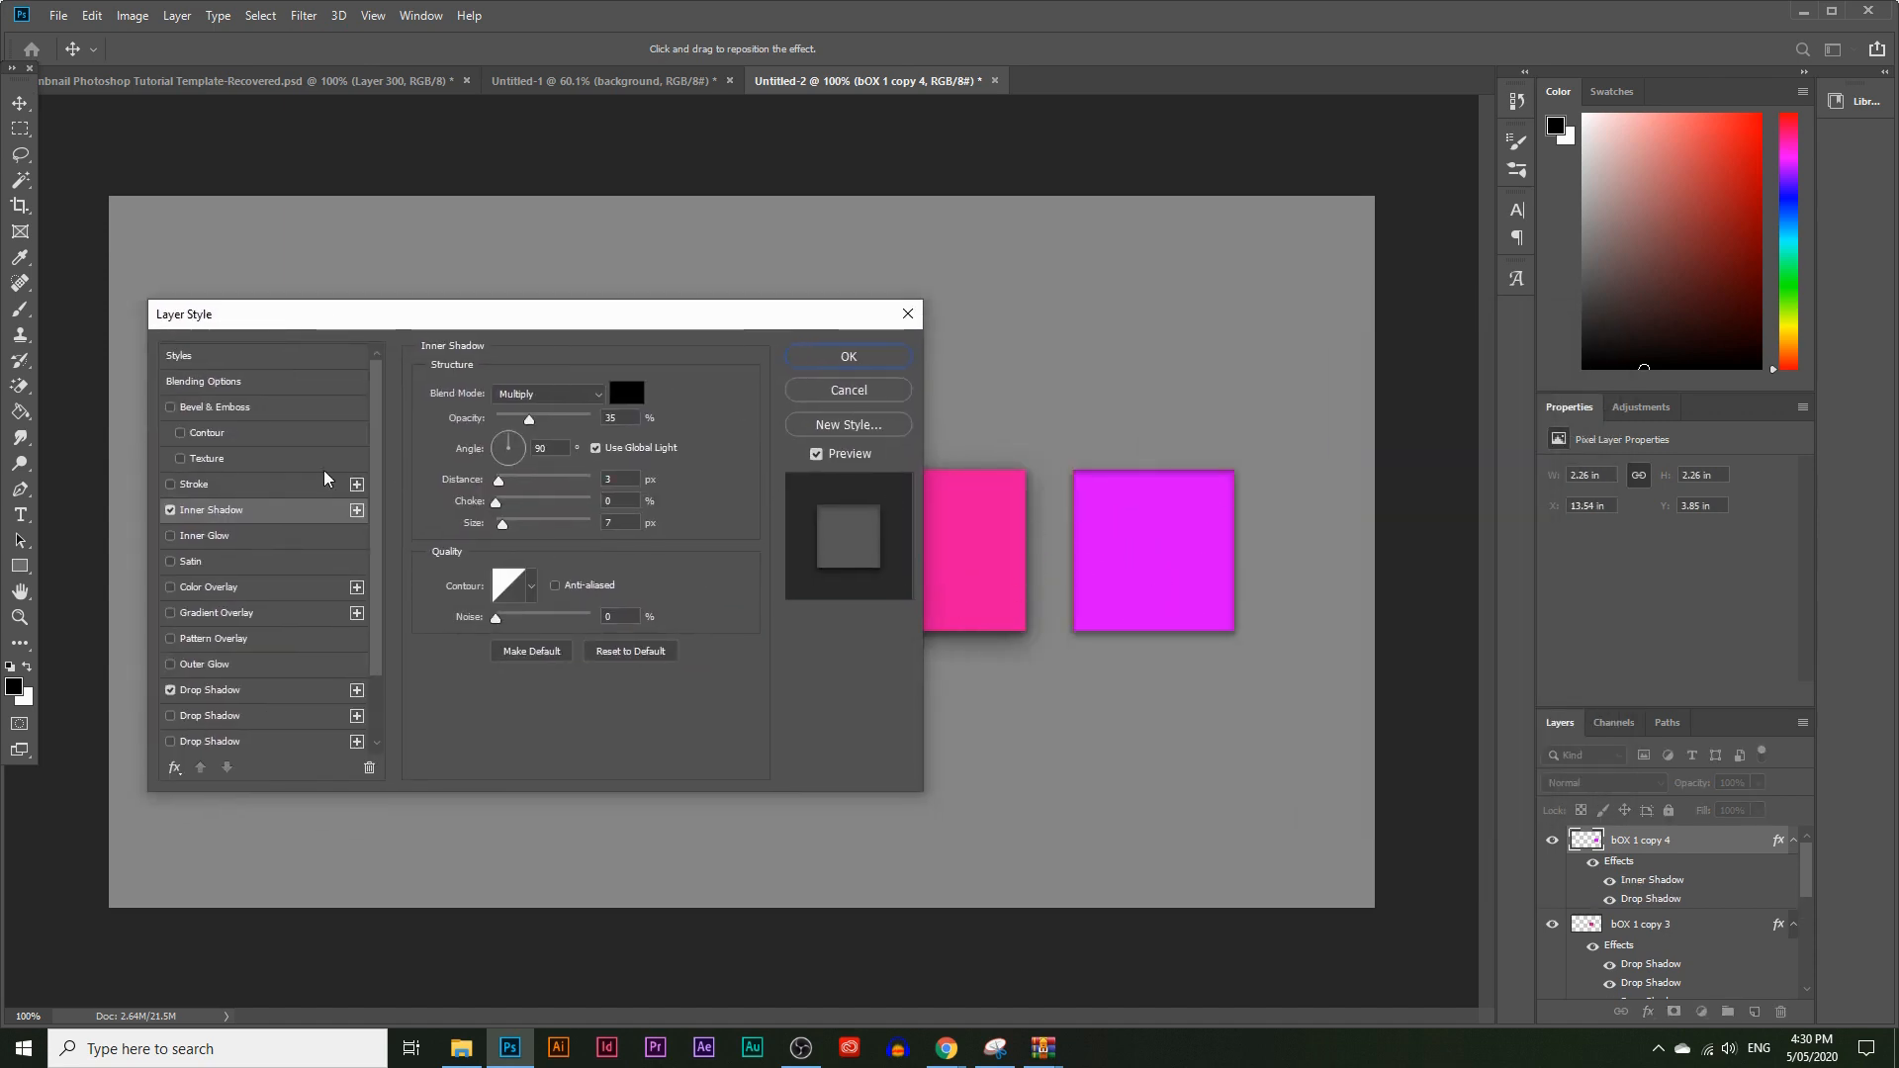
pyautogui.moveTo(532, 425); pyautogui.dragTo(513, 527)
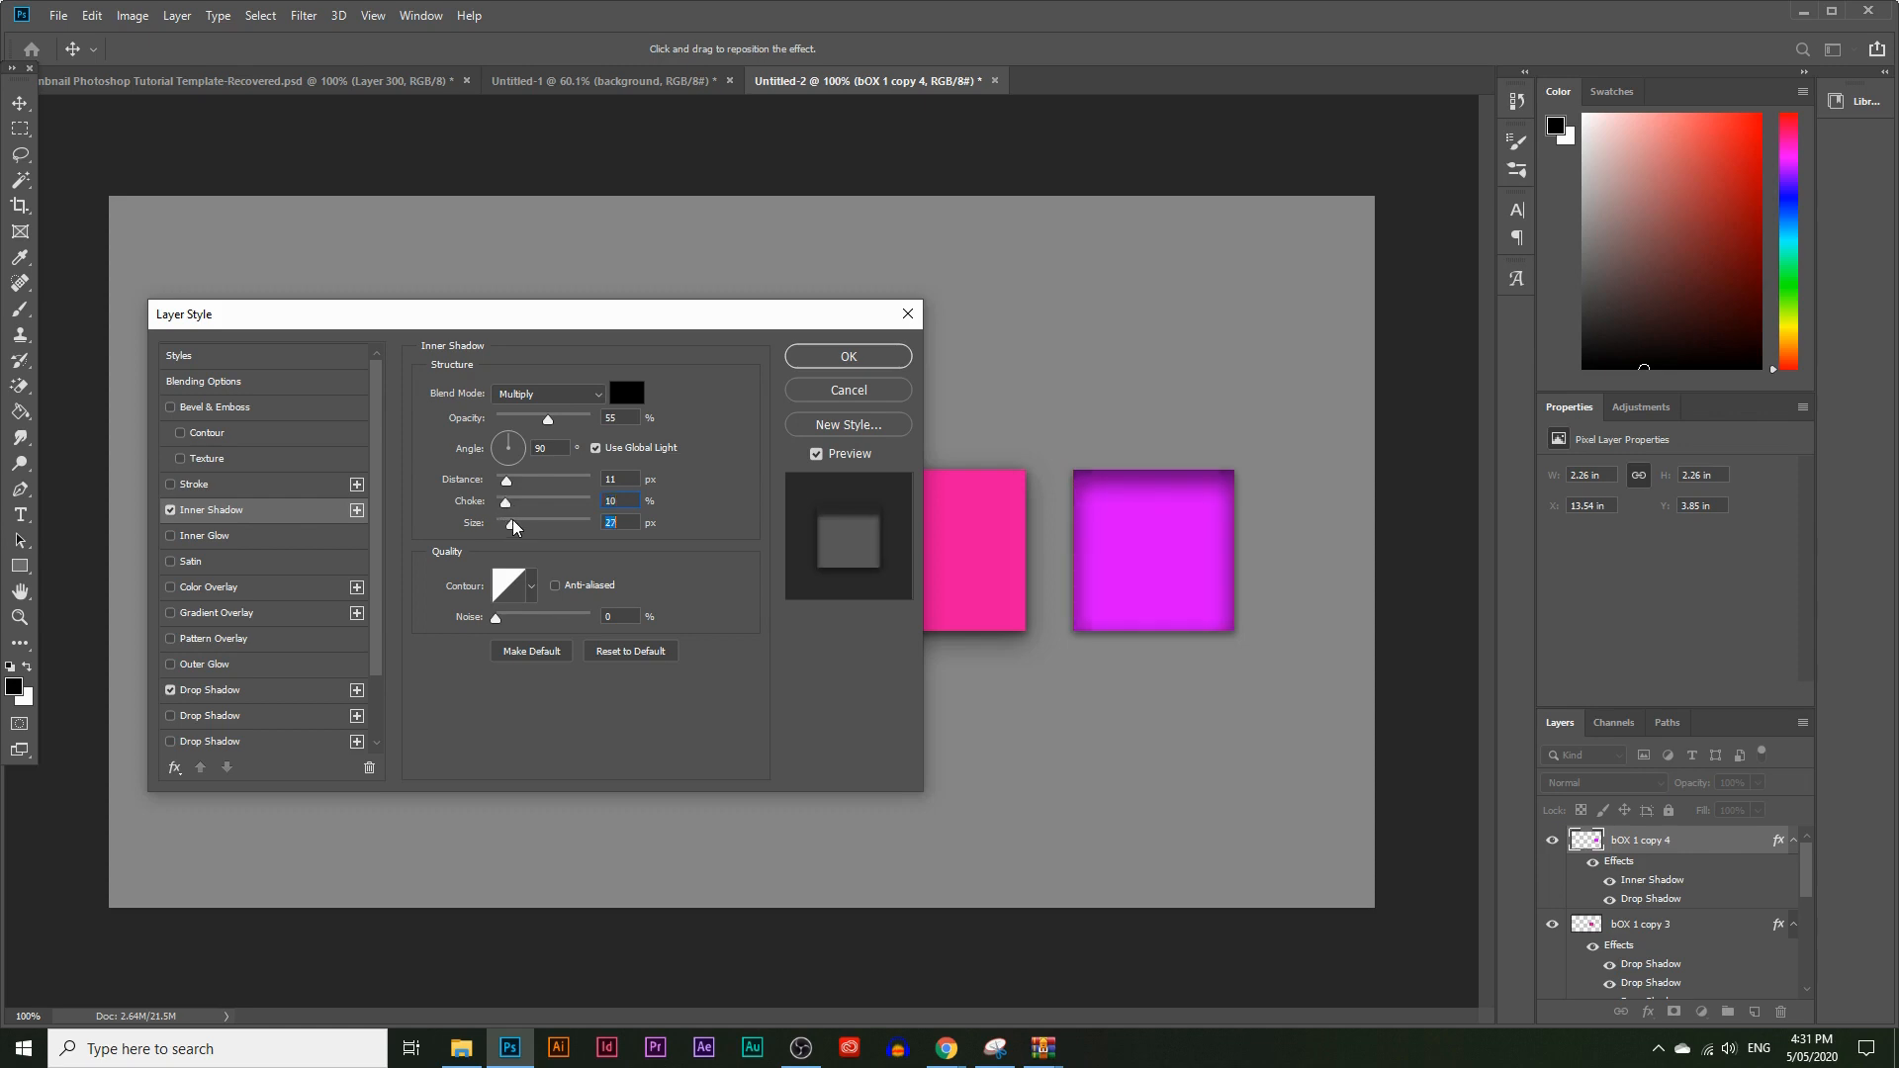
pyautogui.click(508, 483)
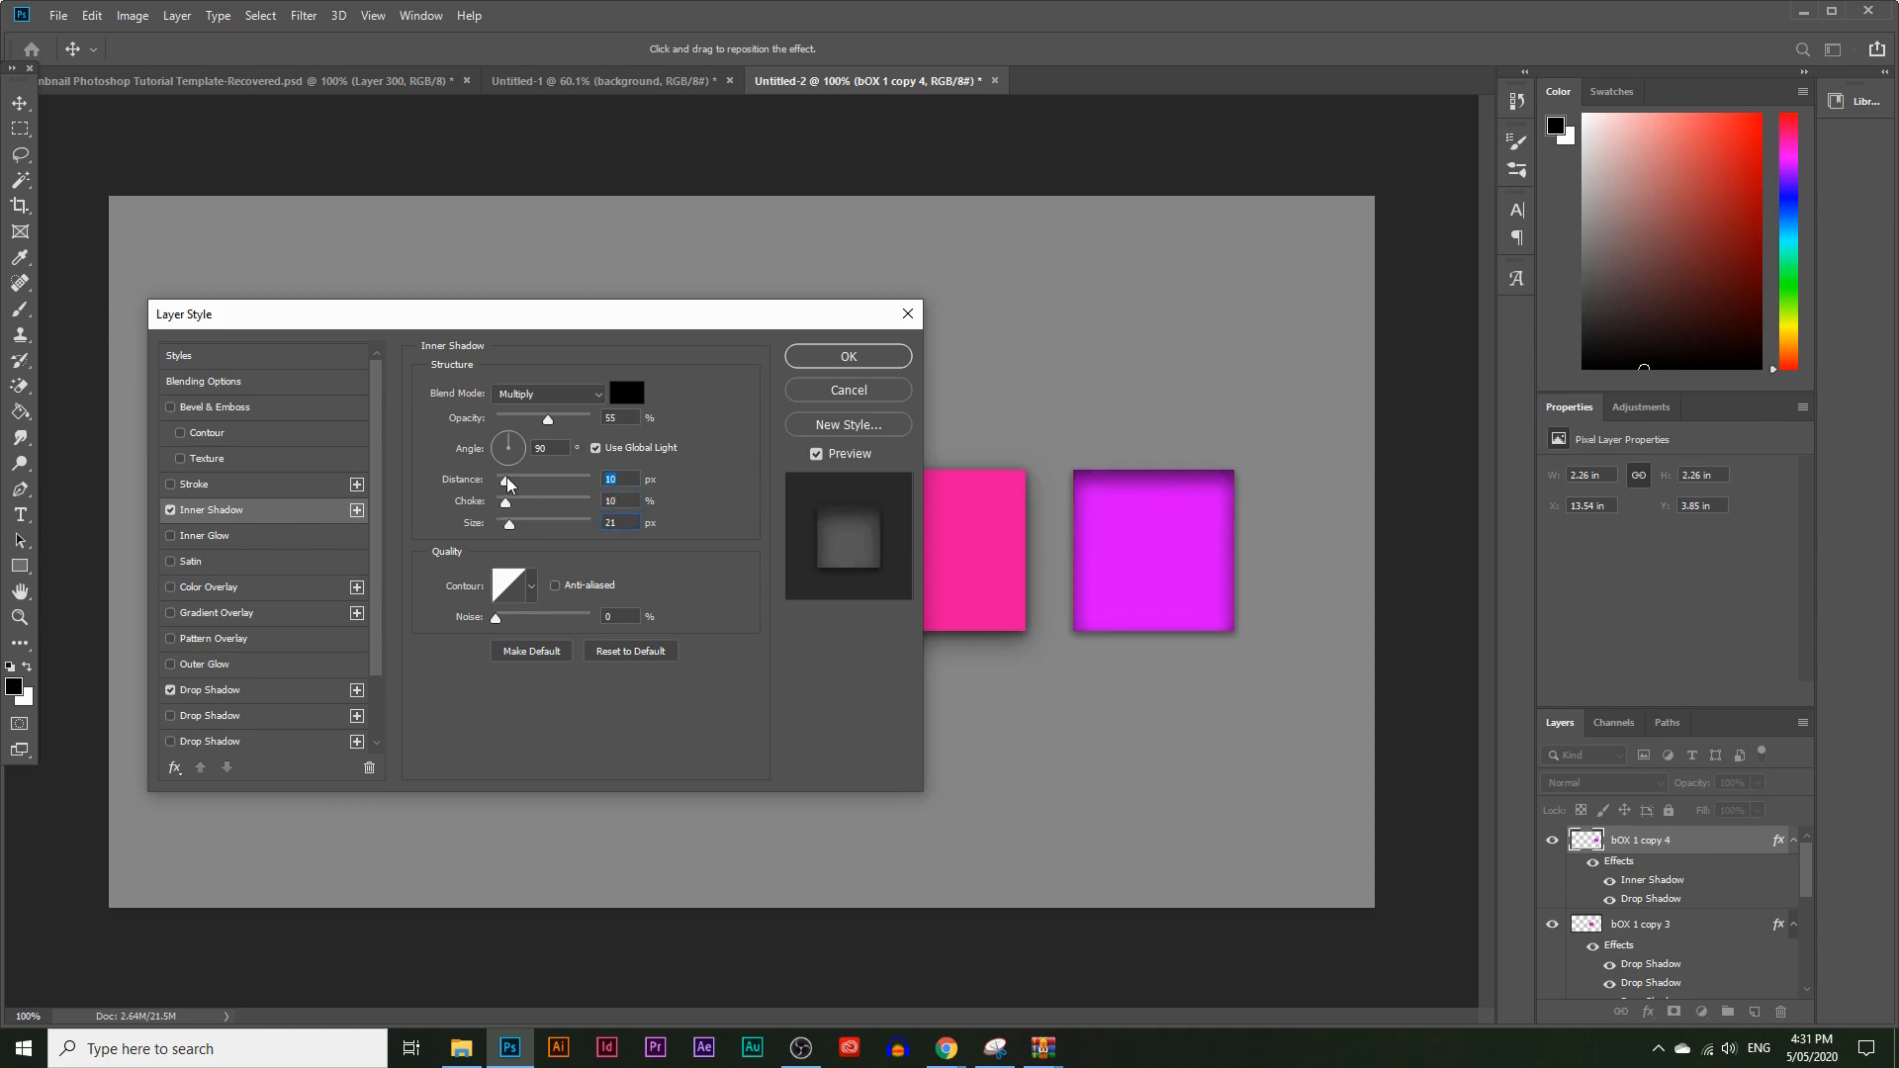
pyautogui.moveTo(509, 486); pyautogui.dragTo(515, 526)
# Add a second inner shadow to the purple square with 27% opacity, 4 px distance and 4 px size
pyautogui.click(357, 510)
pyautogui.moveTo(559, 318); pyautogui.dragTo(601, 372)
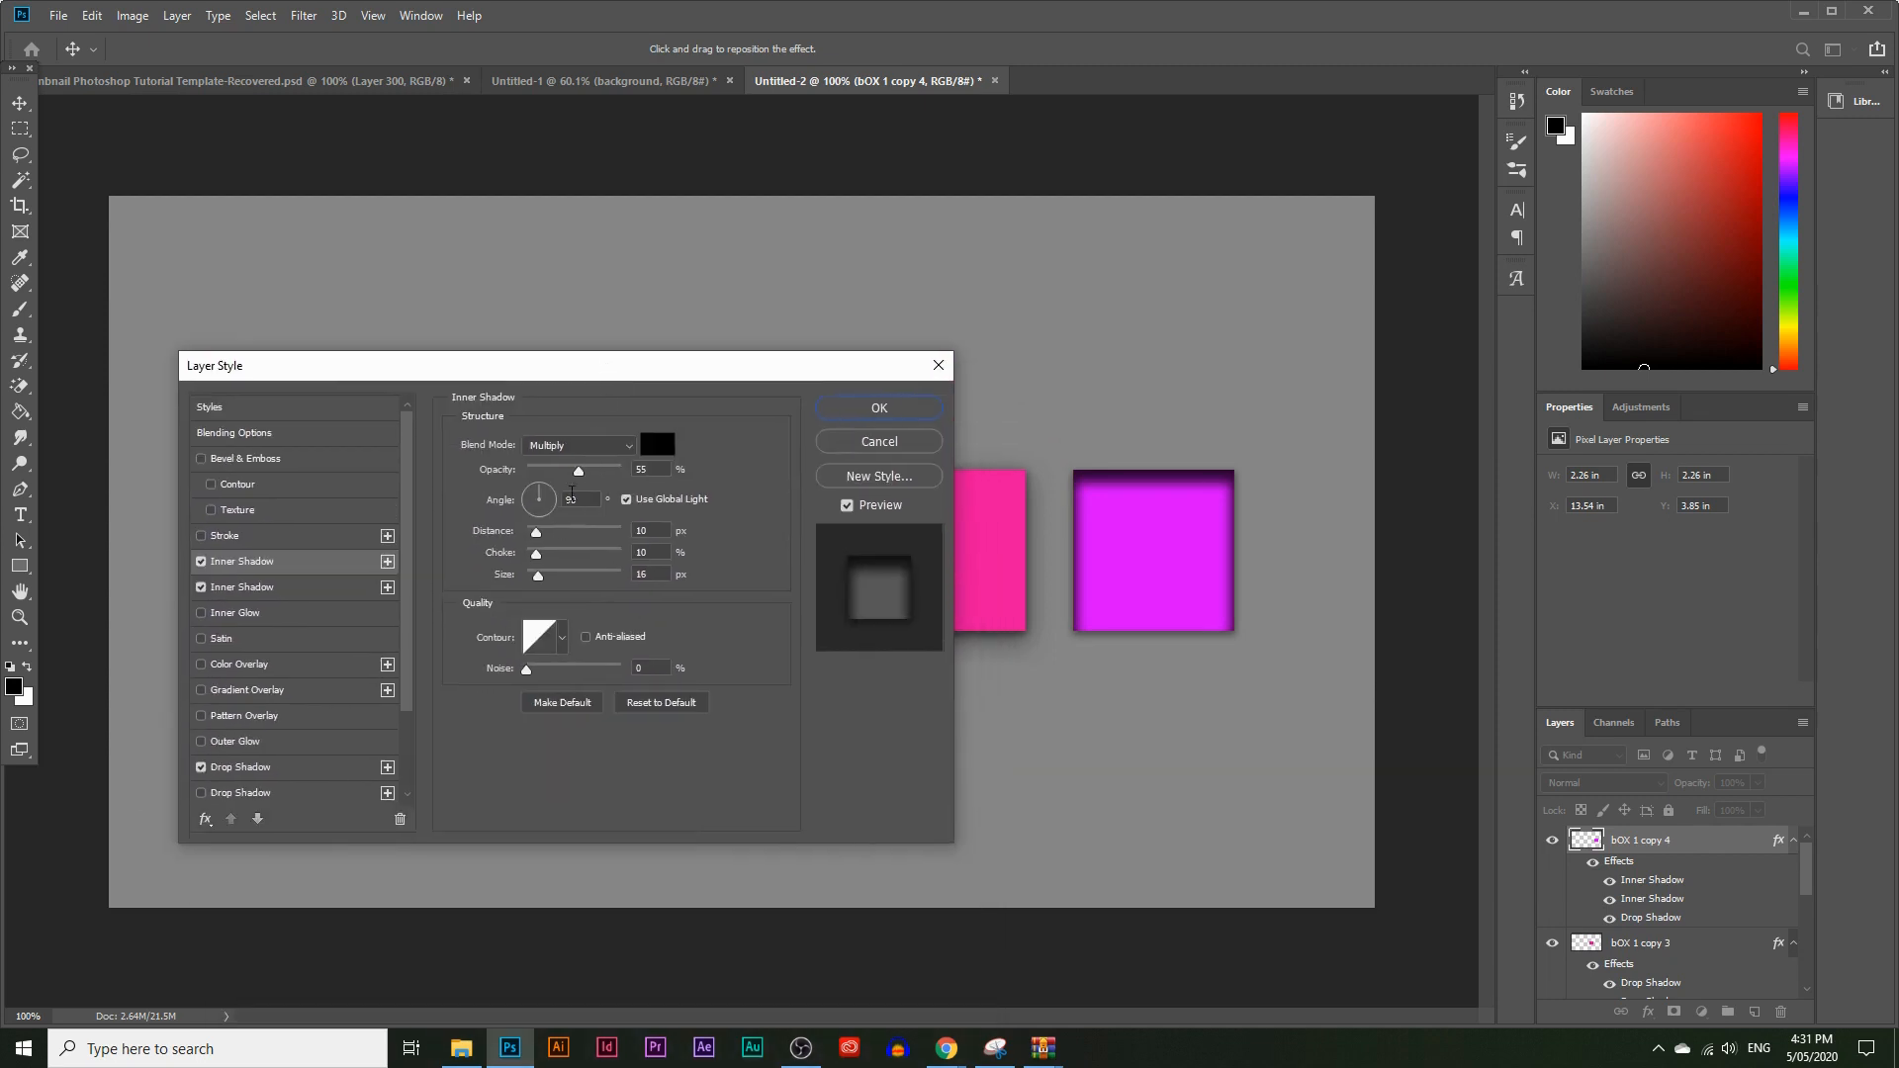
pyautogui.moveTo(581, 480)
pyautogui.mouseDown()
pyautogui.moveTo(563, 477)
pyautogui.moveTo(590, 477)
pyautogui.mouseUp()
pyautogui.moveTo(541, 573); pyautogui.dragTo(534, 534)
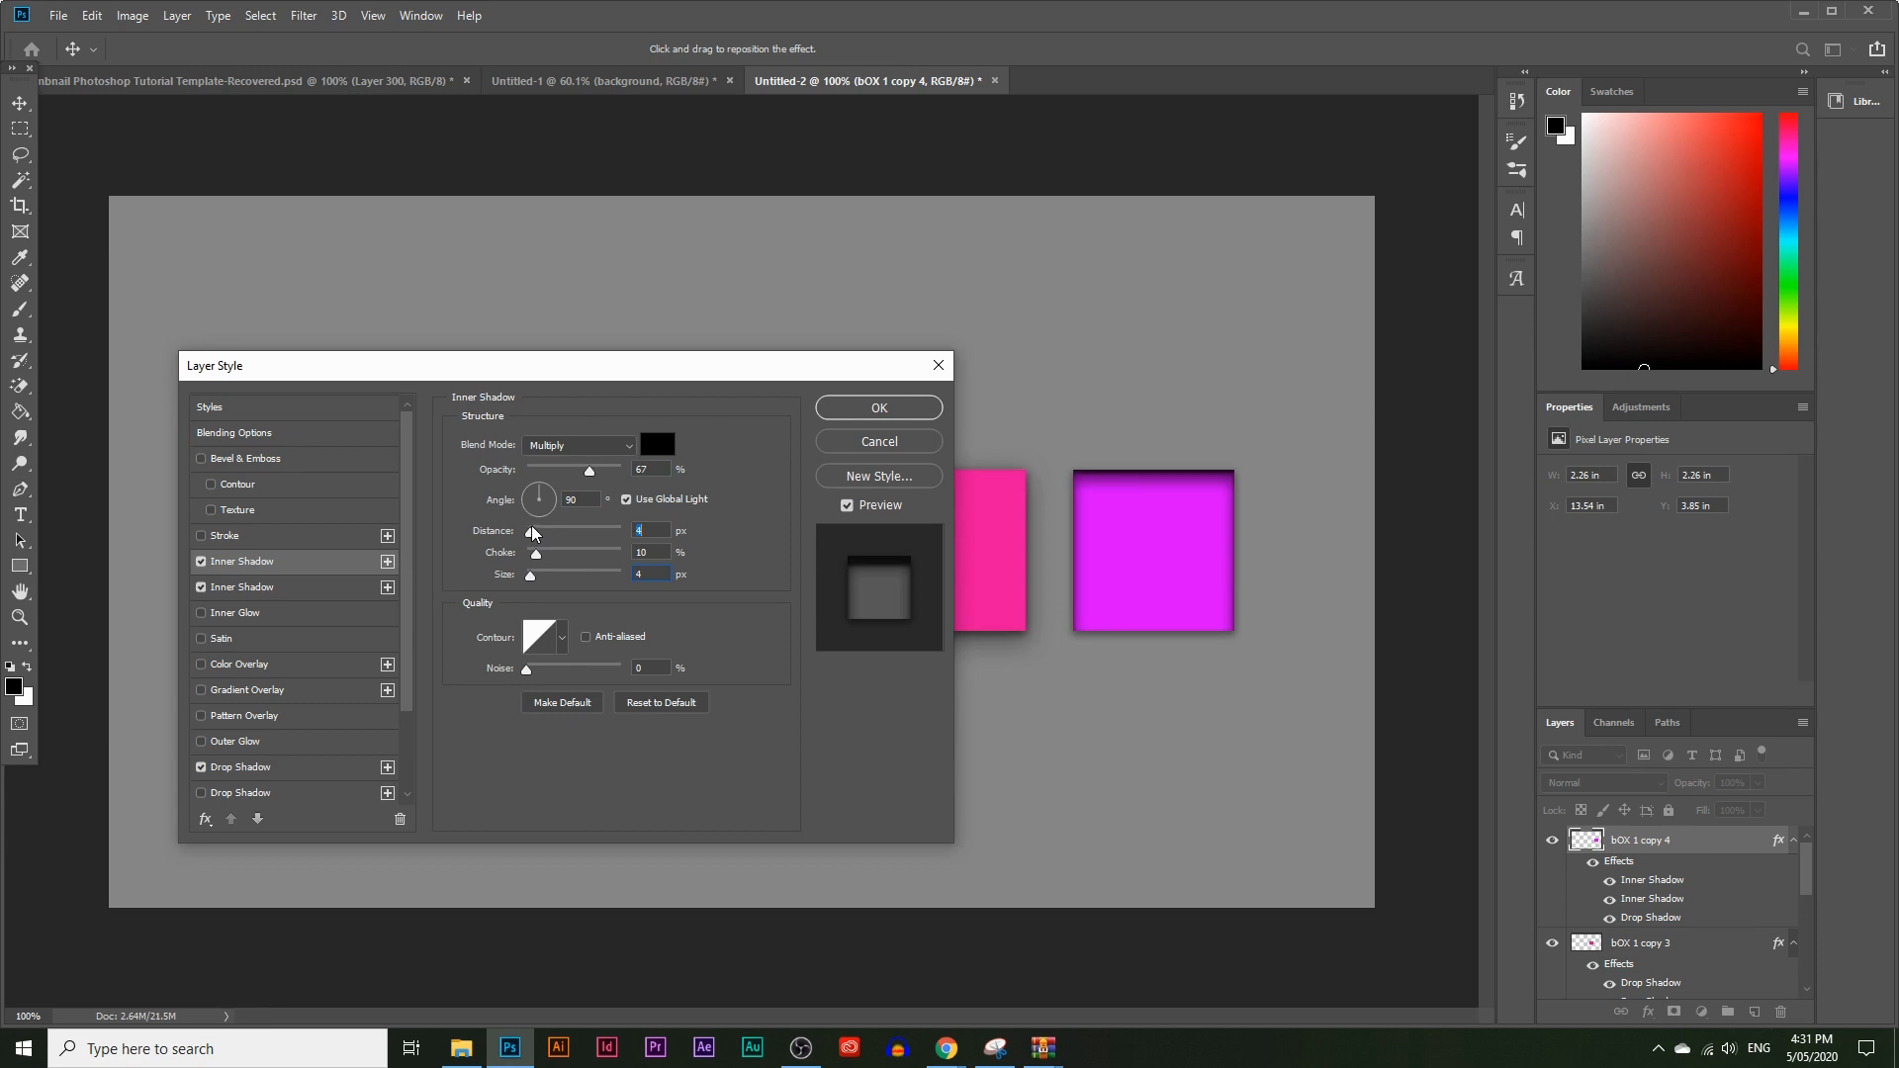
pyautogui.moveTo(589, 472); pyautogui.dragTo(606, 477)
pyautogui.moveTo(563, 474); pyautogui.dragTo(552, 474)
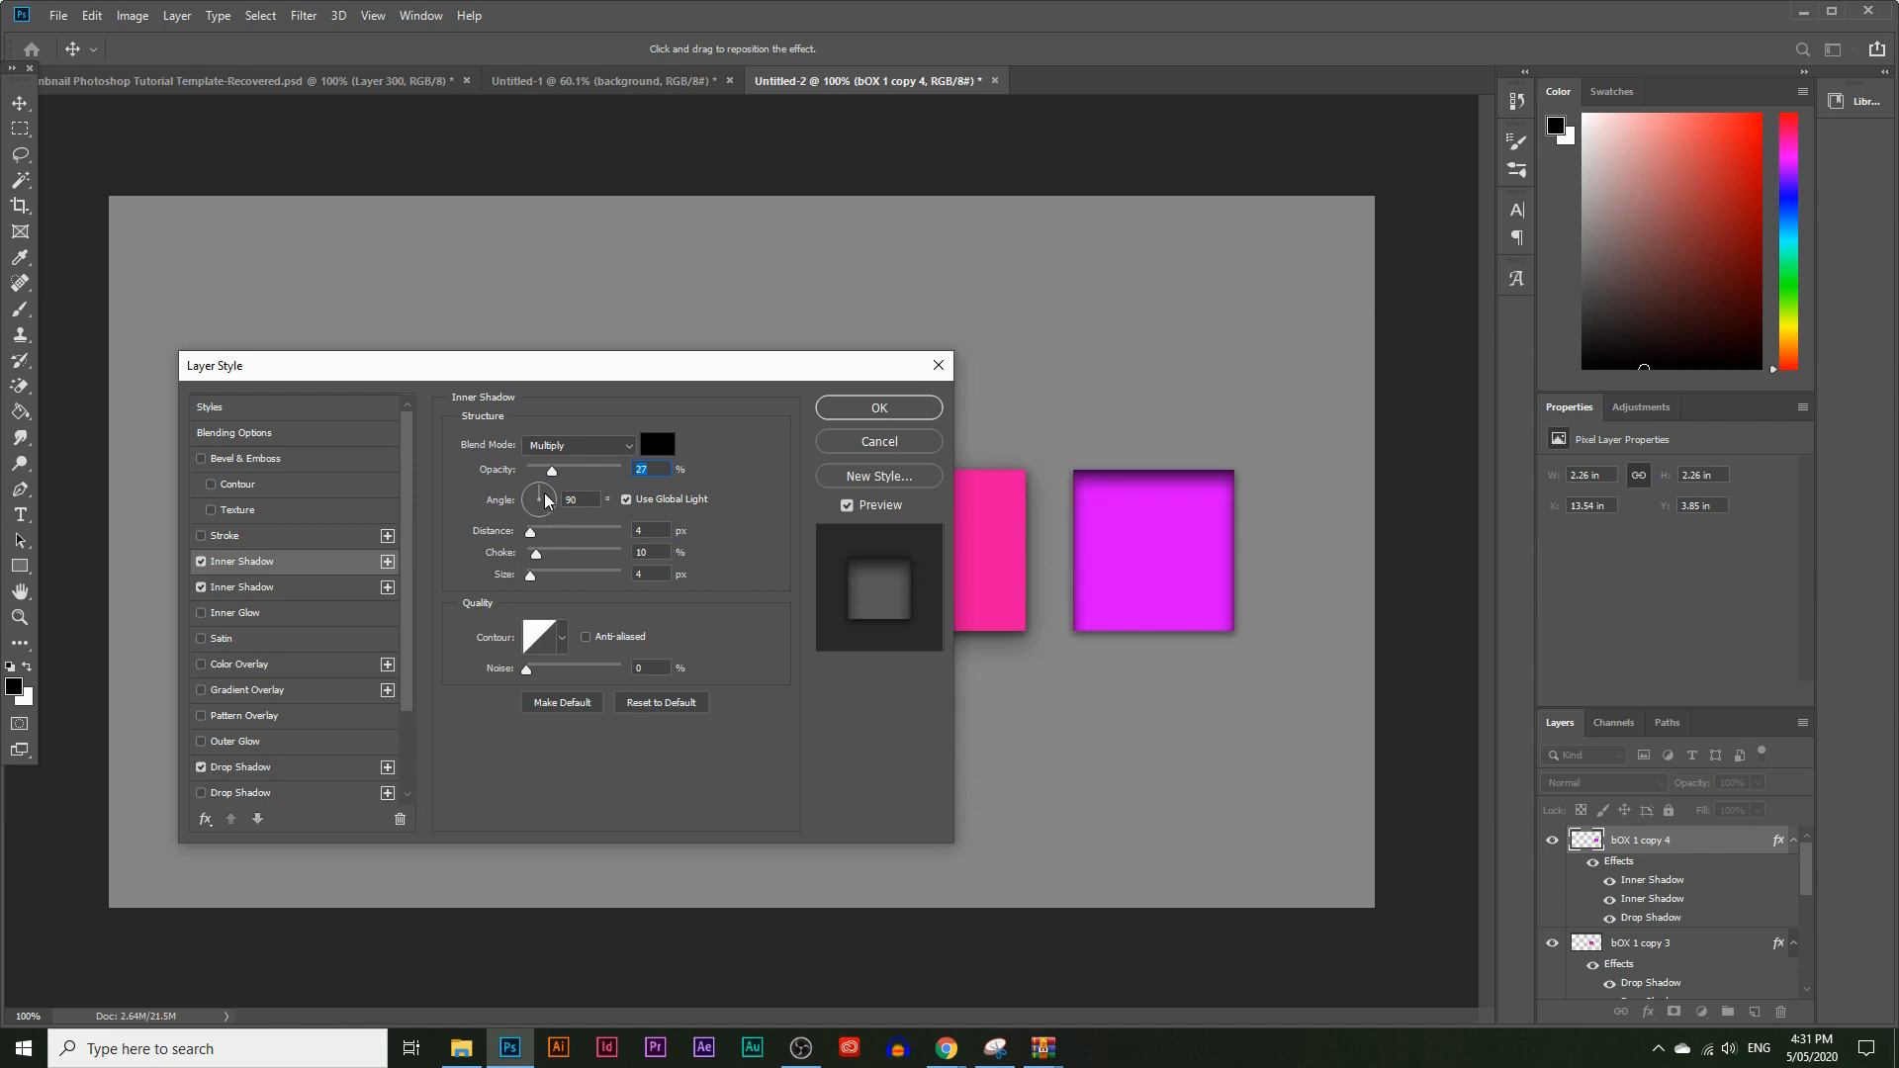
# Set the added inner shadow's angle to 90° and choke to 6%, and apply the purple square's layer style
pyautogui.click(535, 494)
pyautogui.moveTo(534, 494); pyautogui.dragTo(535, 495)
pyautogui.click(538, 493)
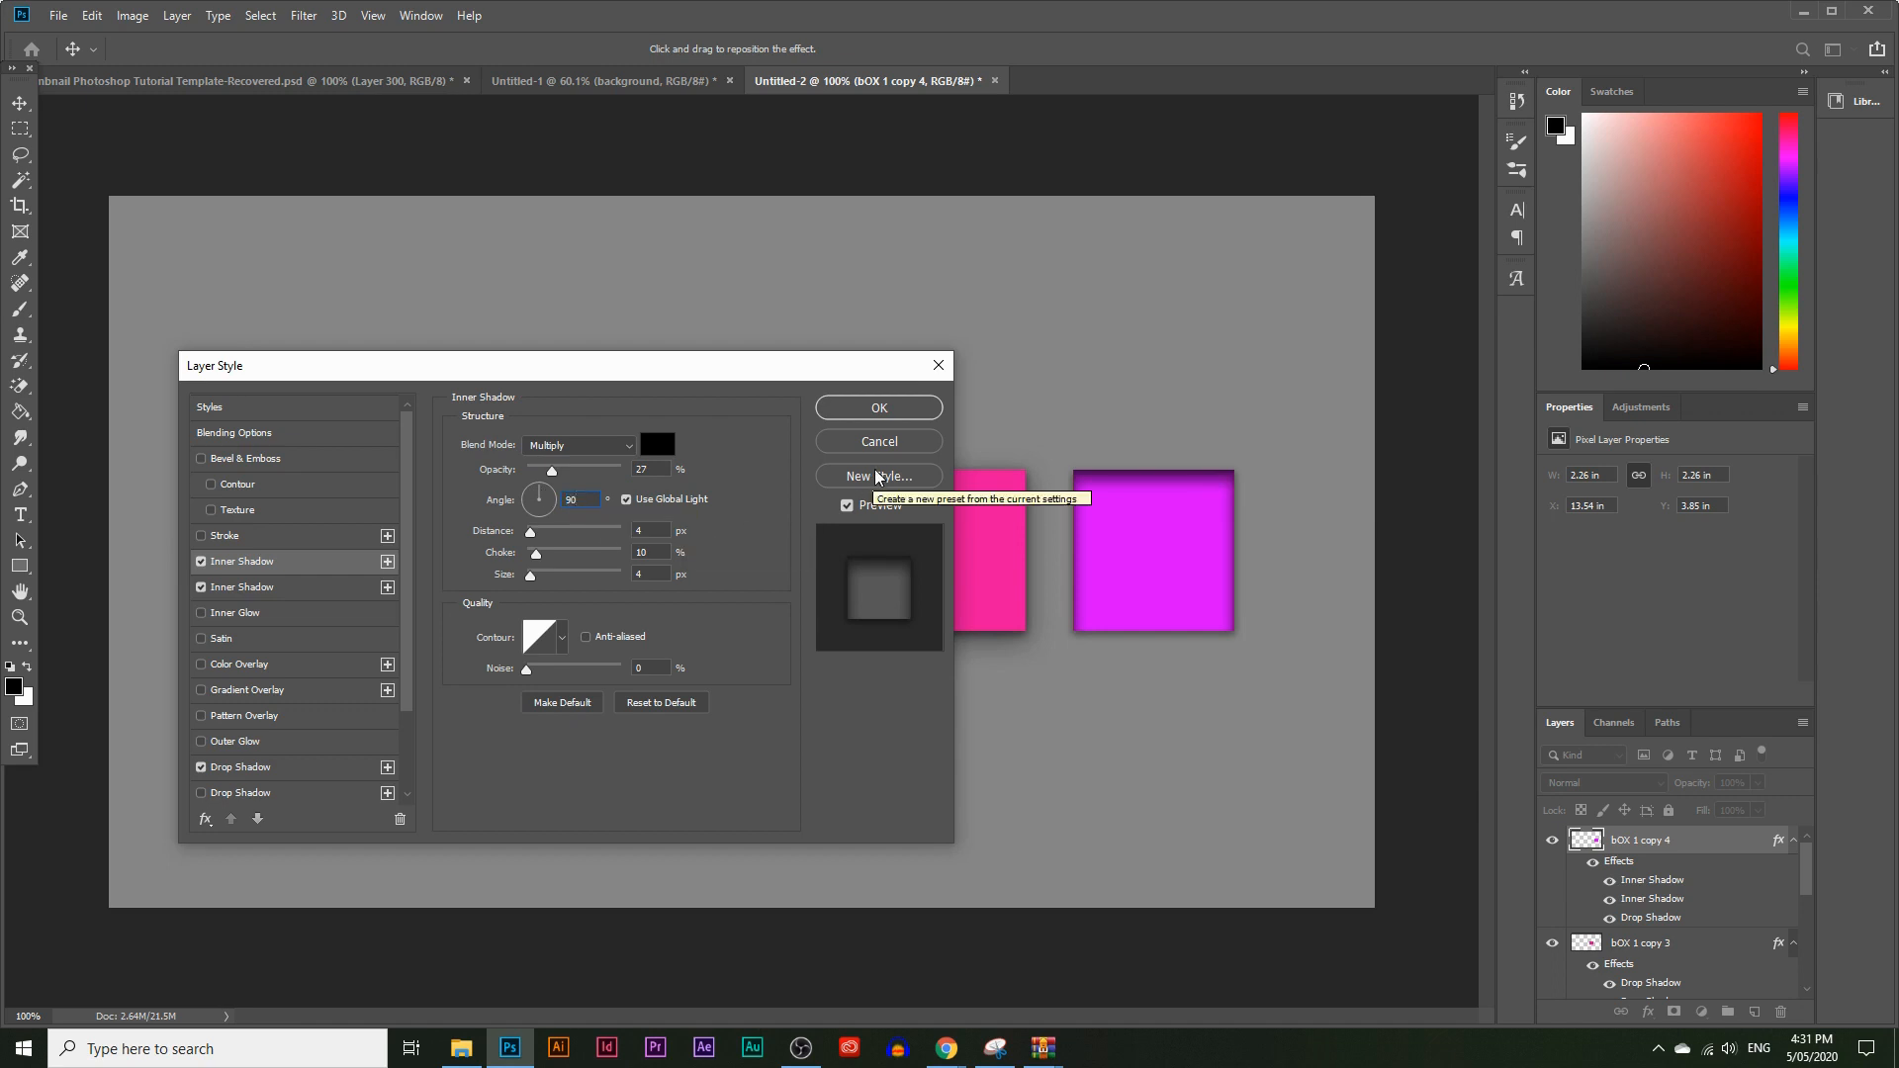
pyautogui.moveTo(535, 554); pyautogui.dragTo(534, 559)
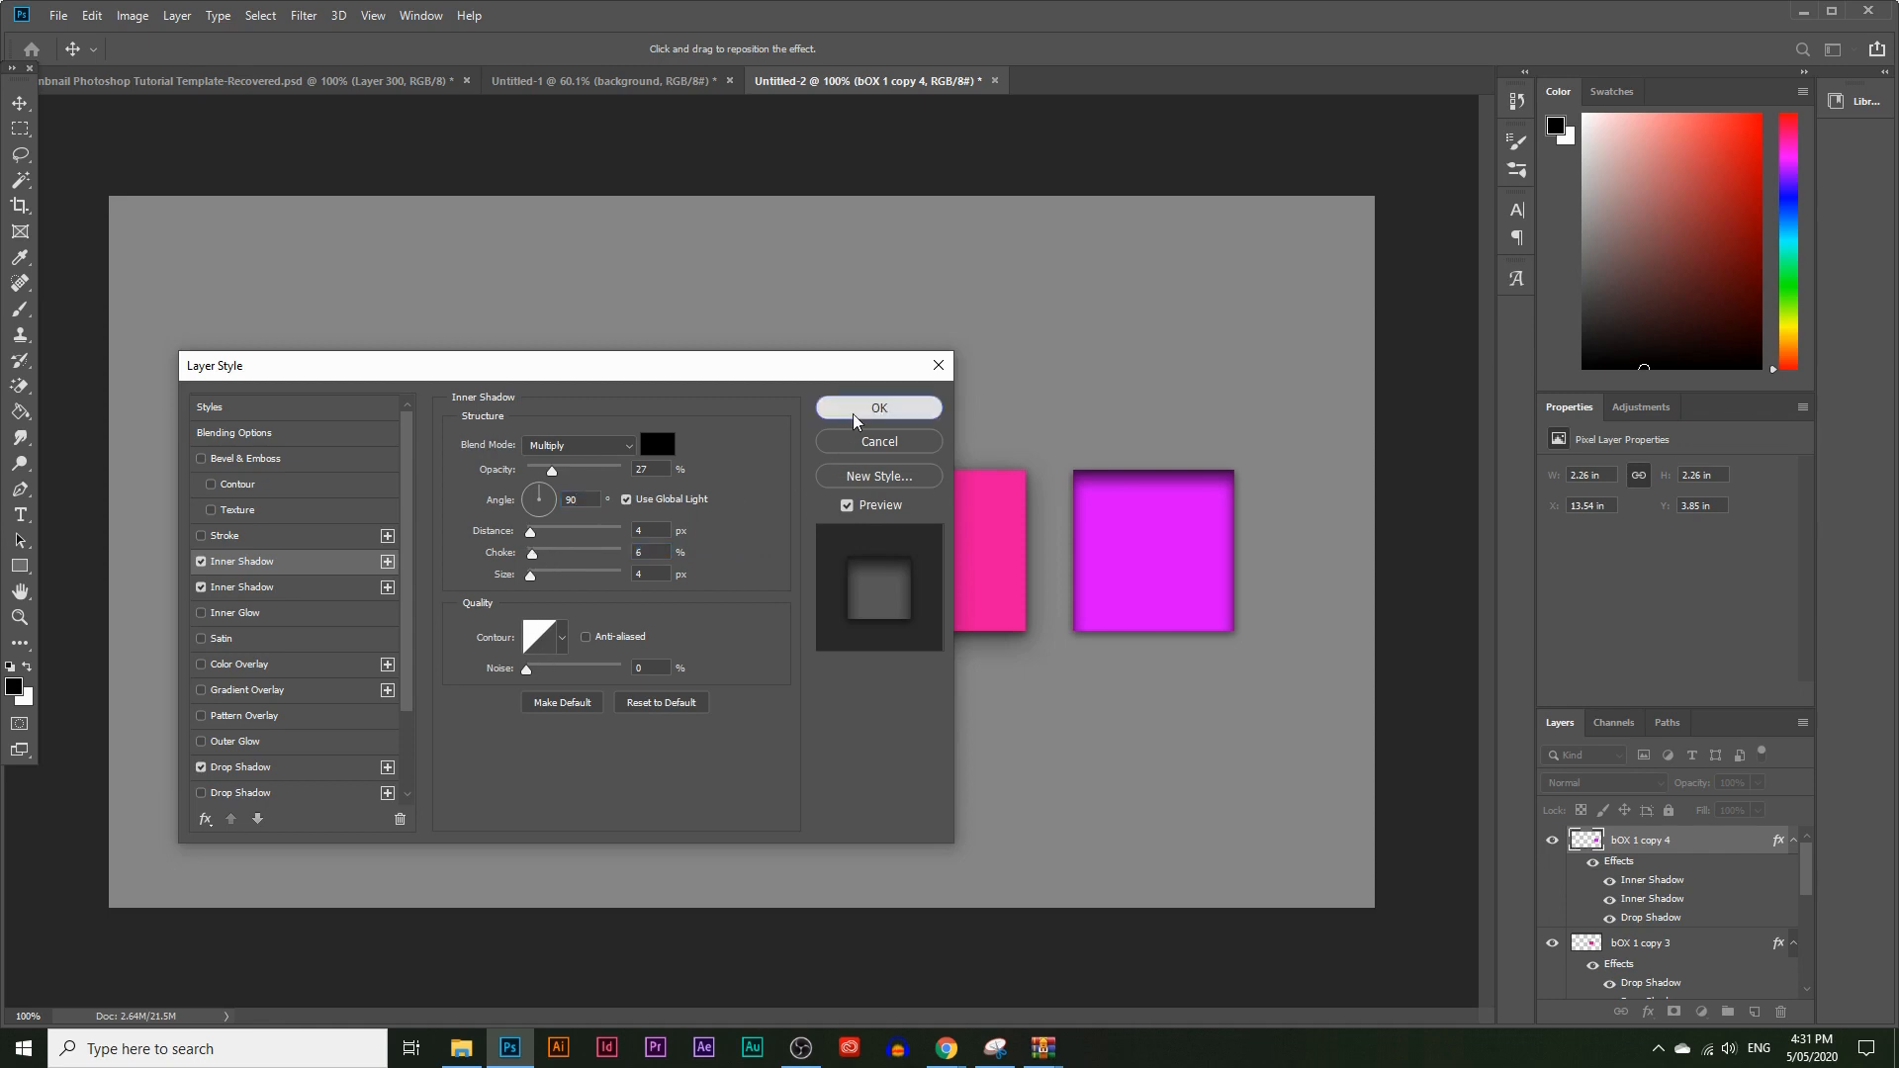
pyautogui.click(857, 420)
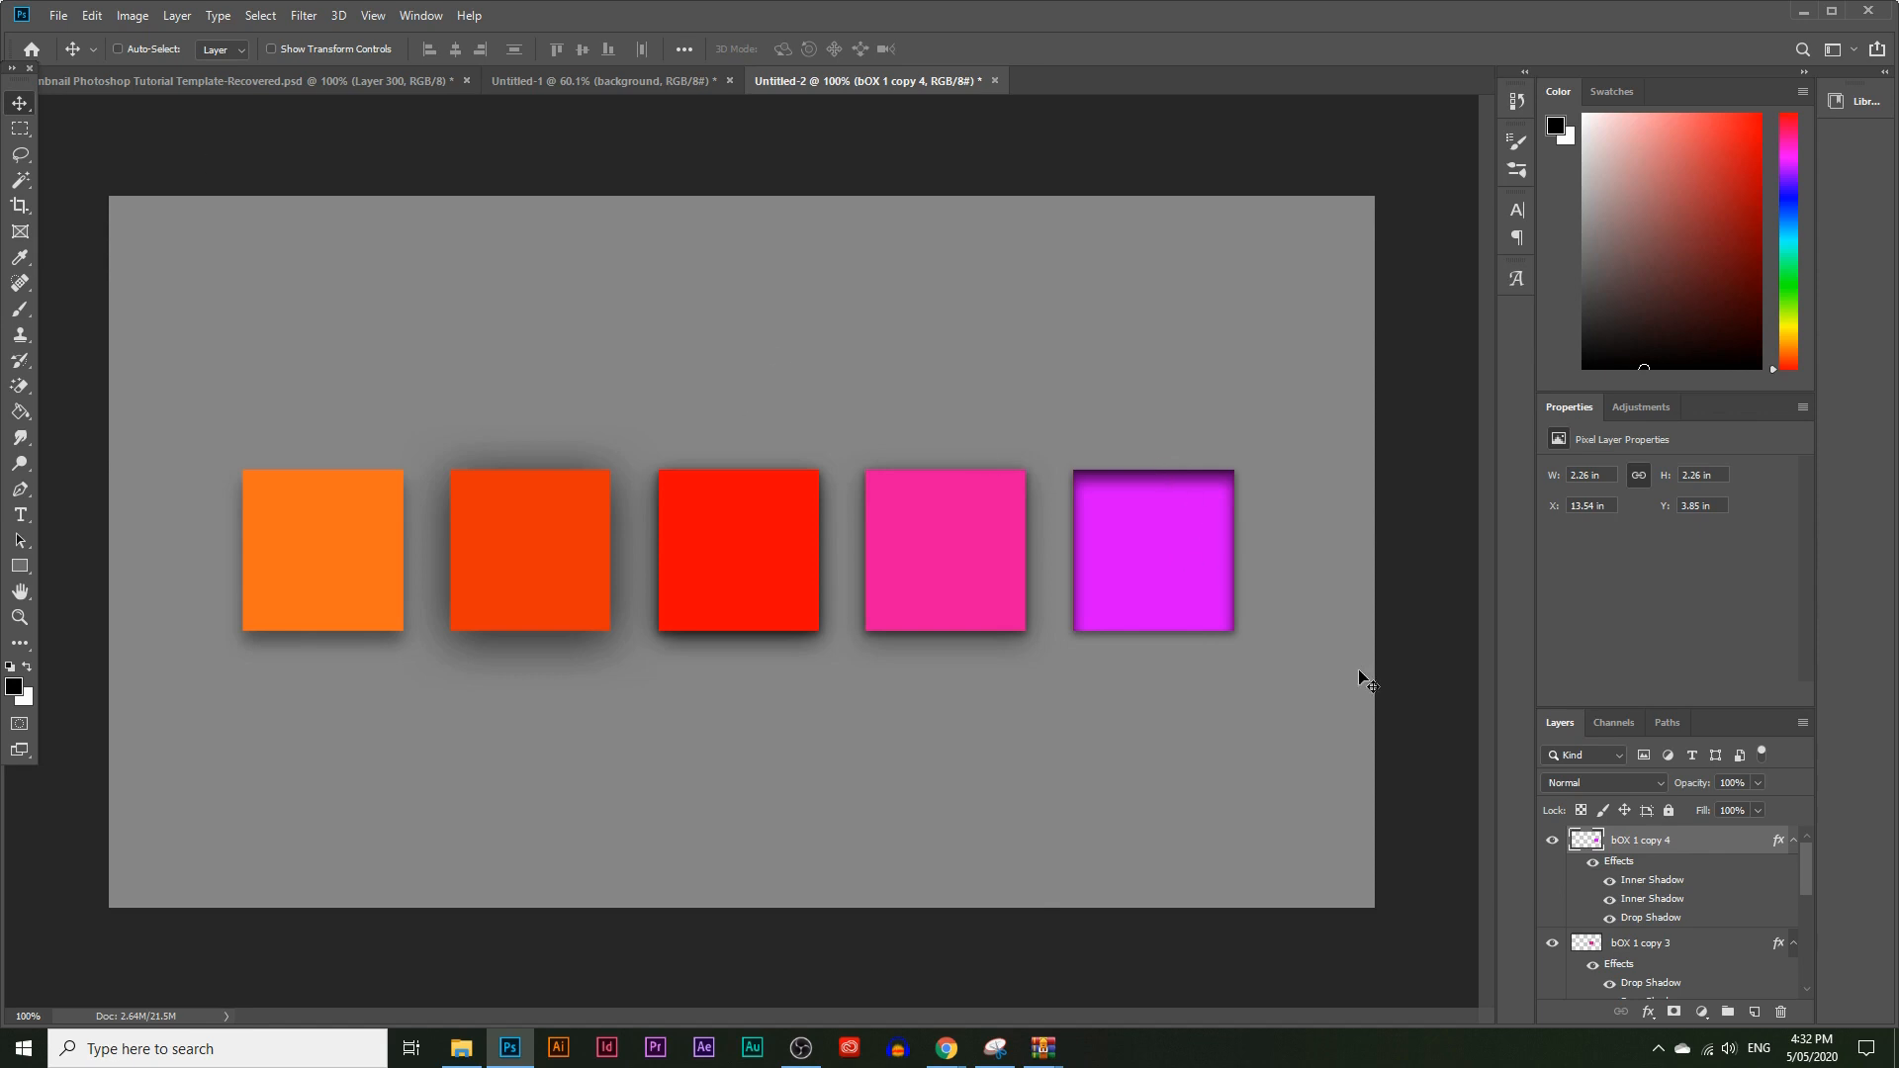
# Try a gradient overlay and a color overlay on the purple square, and discard the changes
pyautogui.click(177, 15)
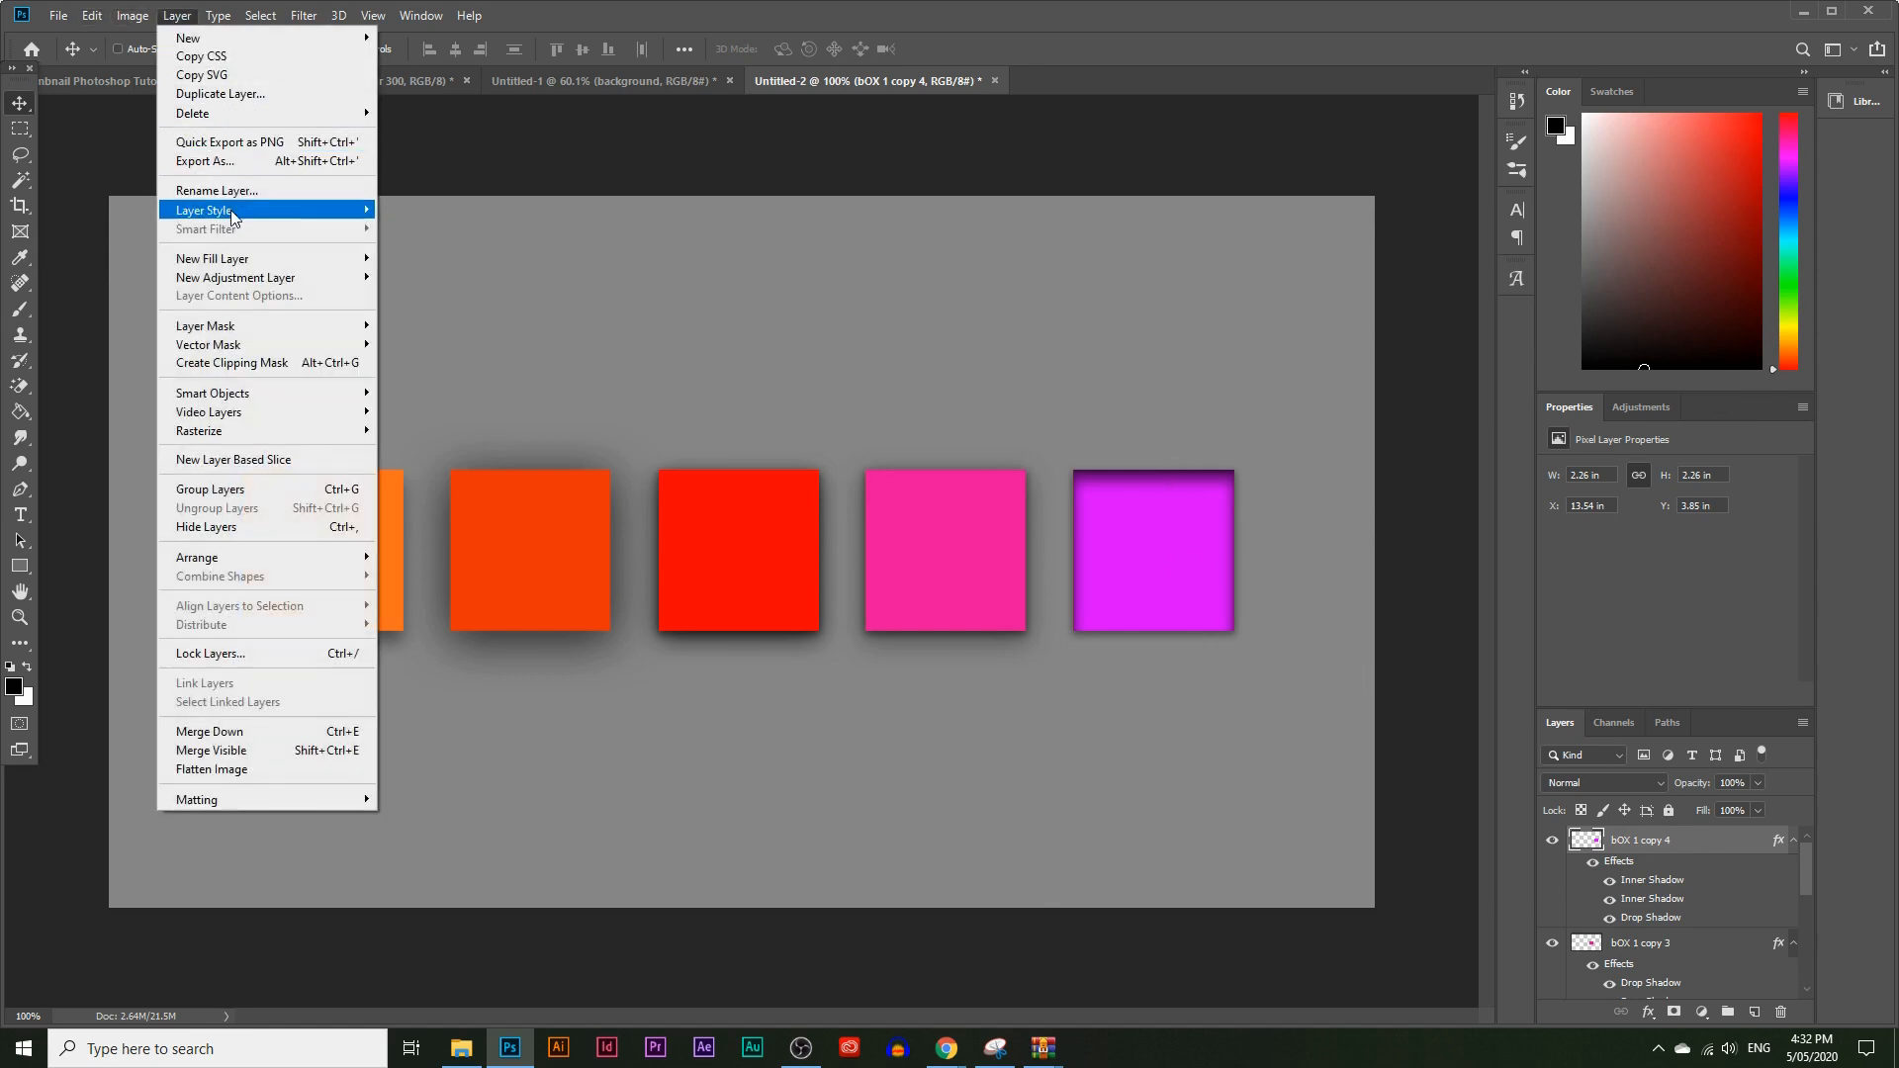
pyautogui.moveTo(233, 218)
pyautogui.click(492, 408)
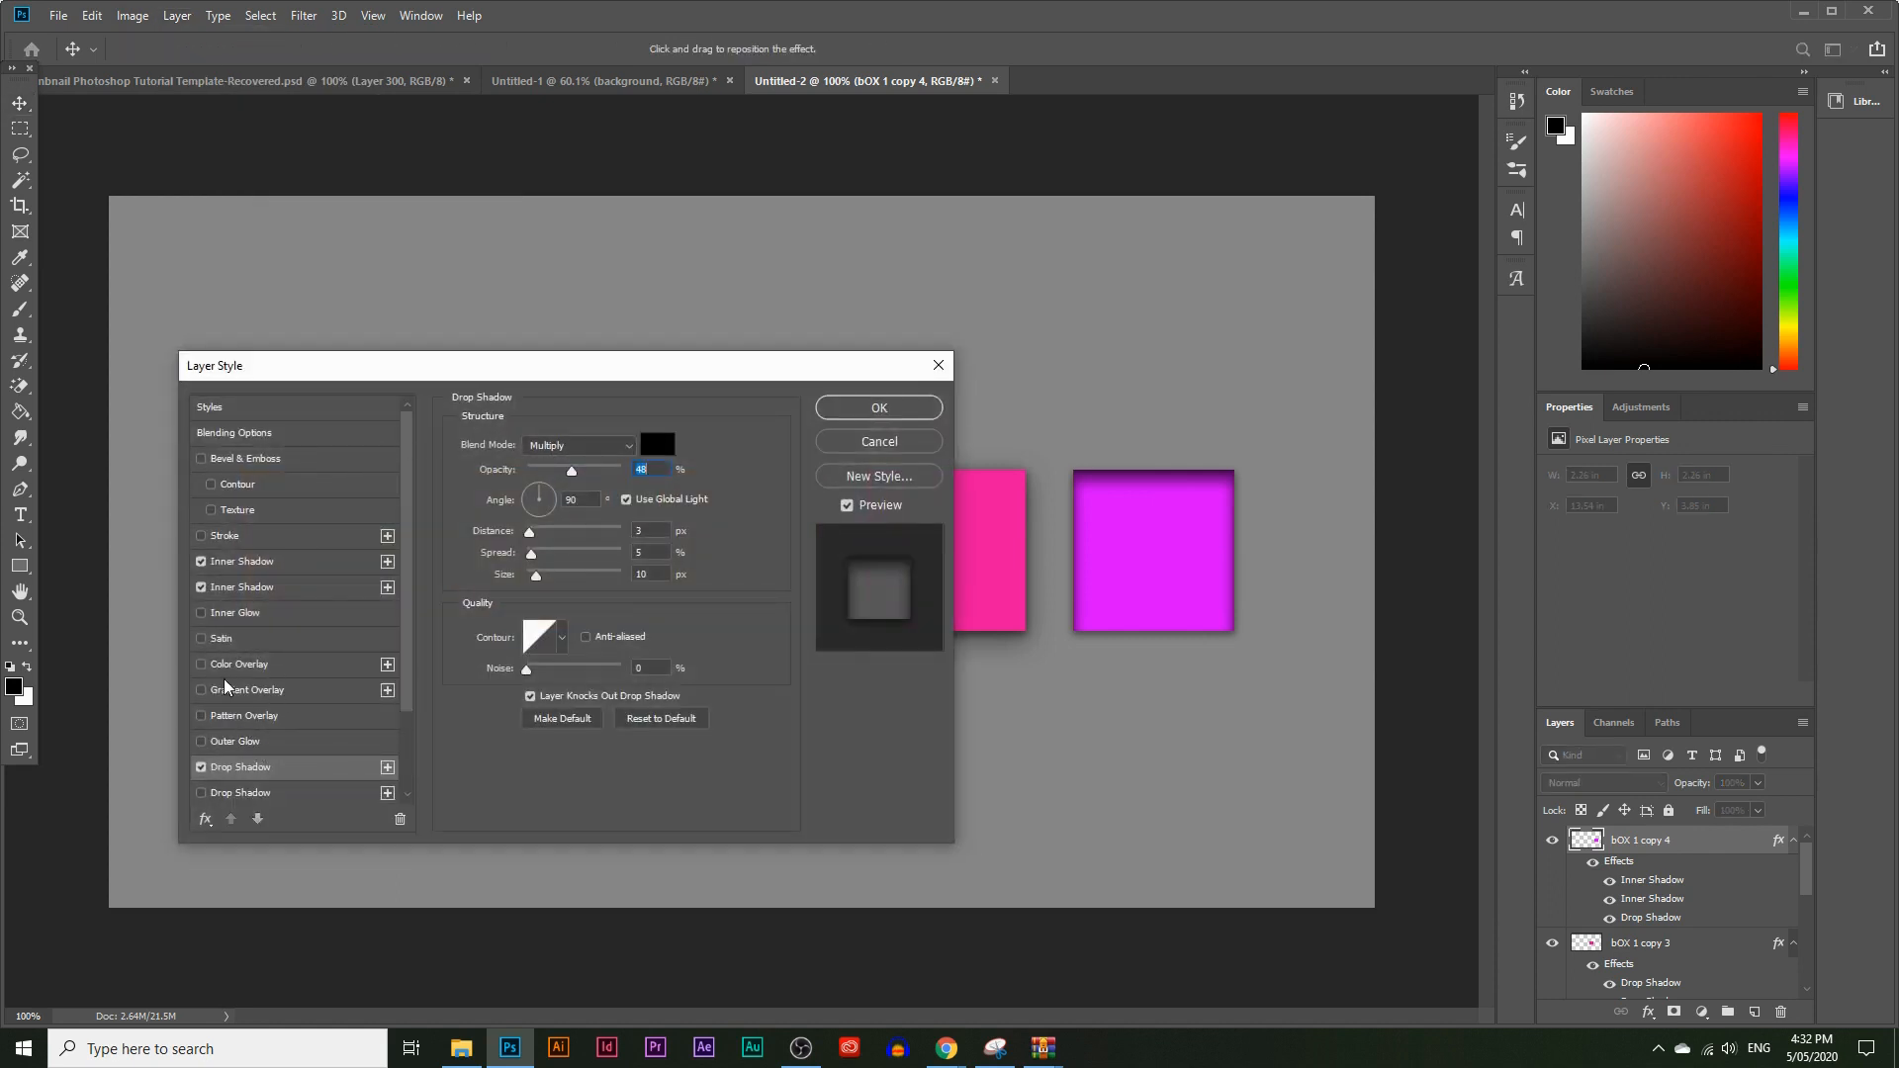
pyautogui.click(198, 684)
pyautogui.click(202, 689)
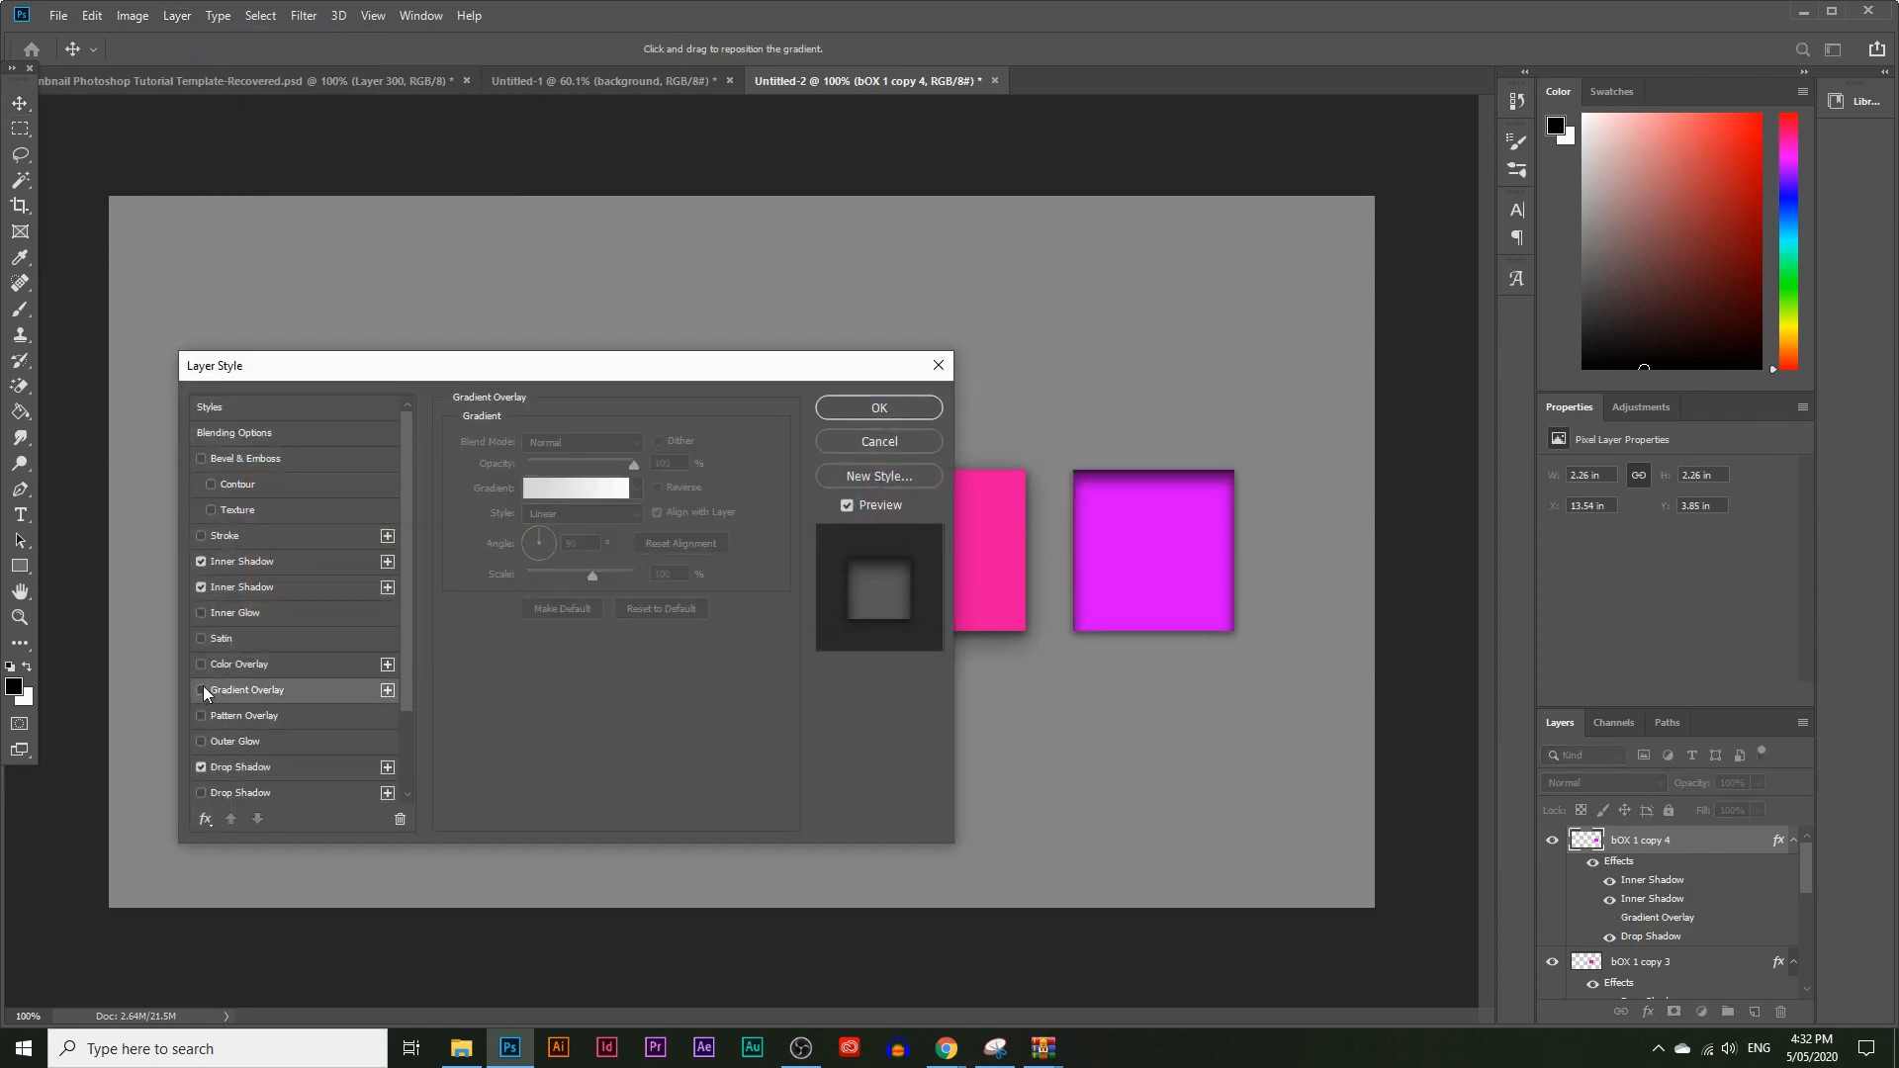
pyautogui.click(201, 664)
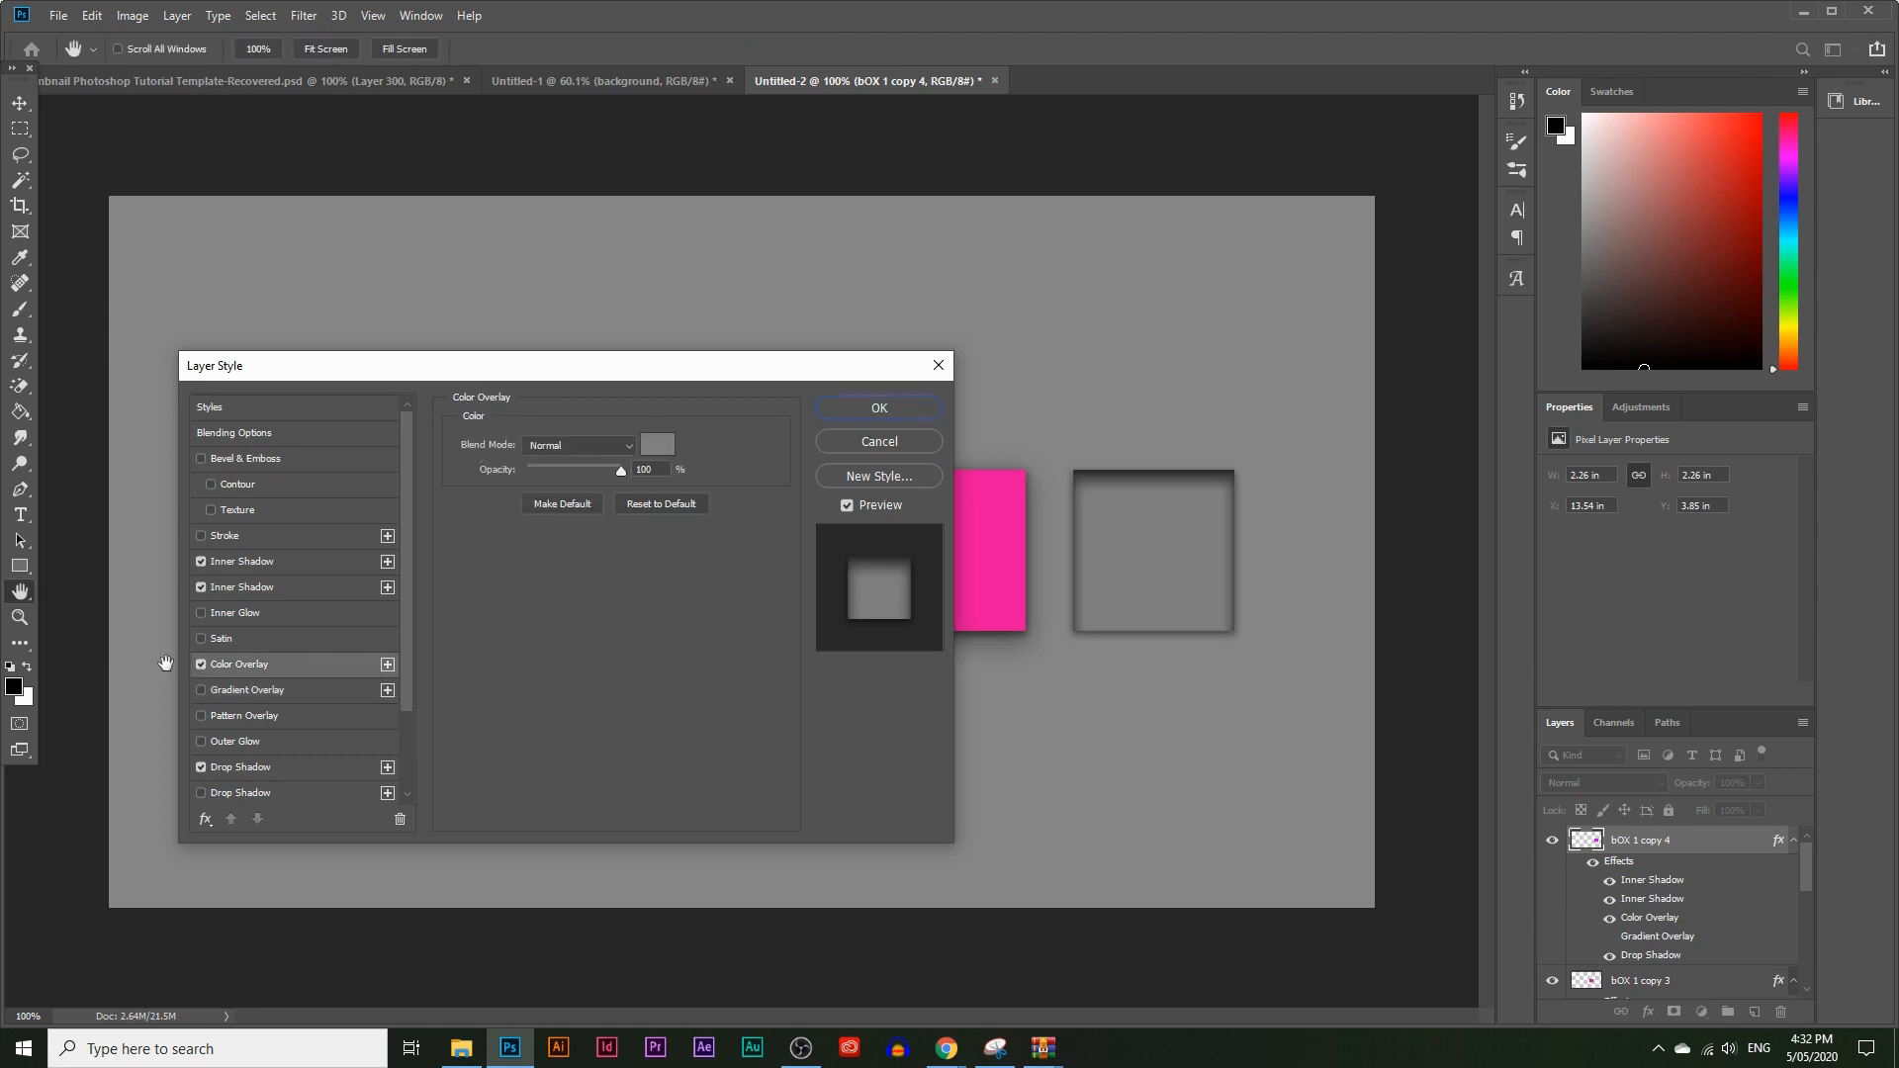
pyautogui.click(201, 664)
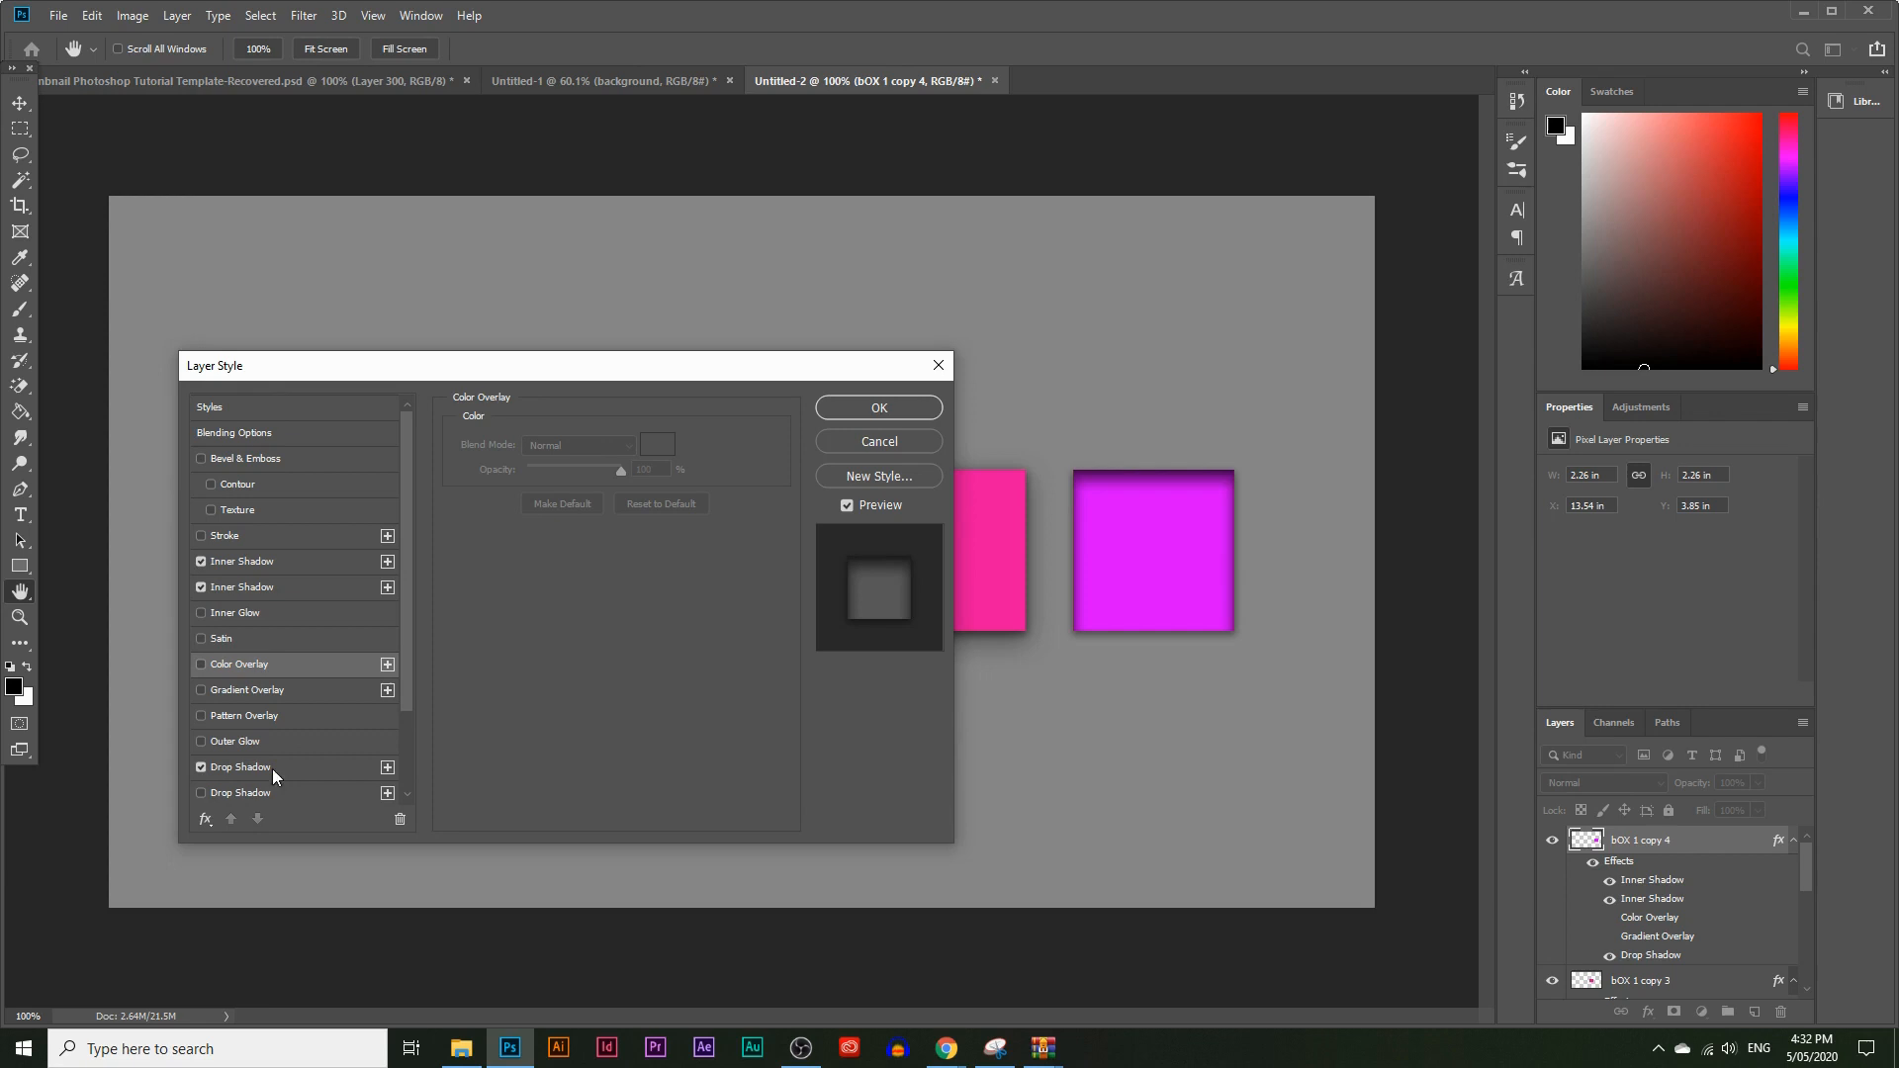
pyautogui.click(836, 442)
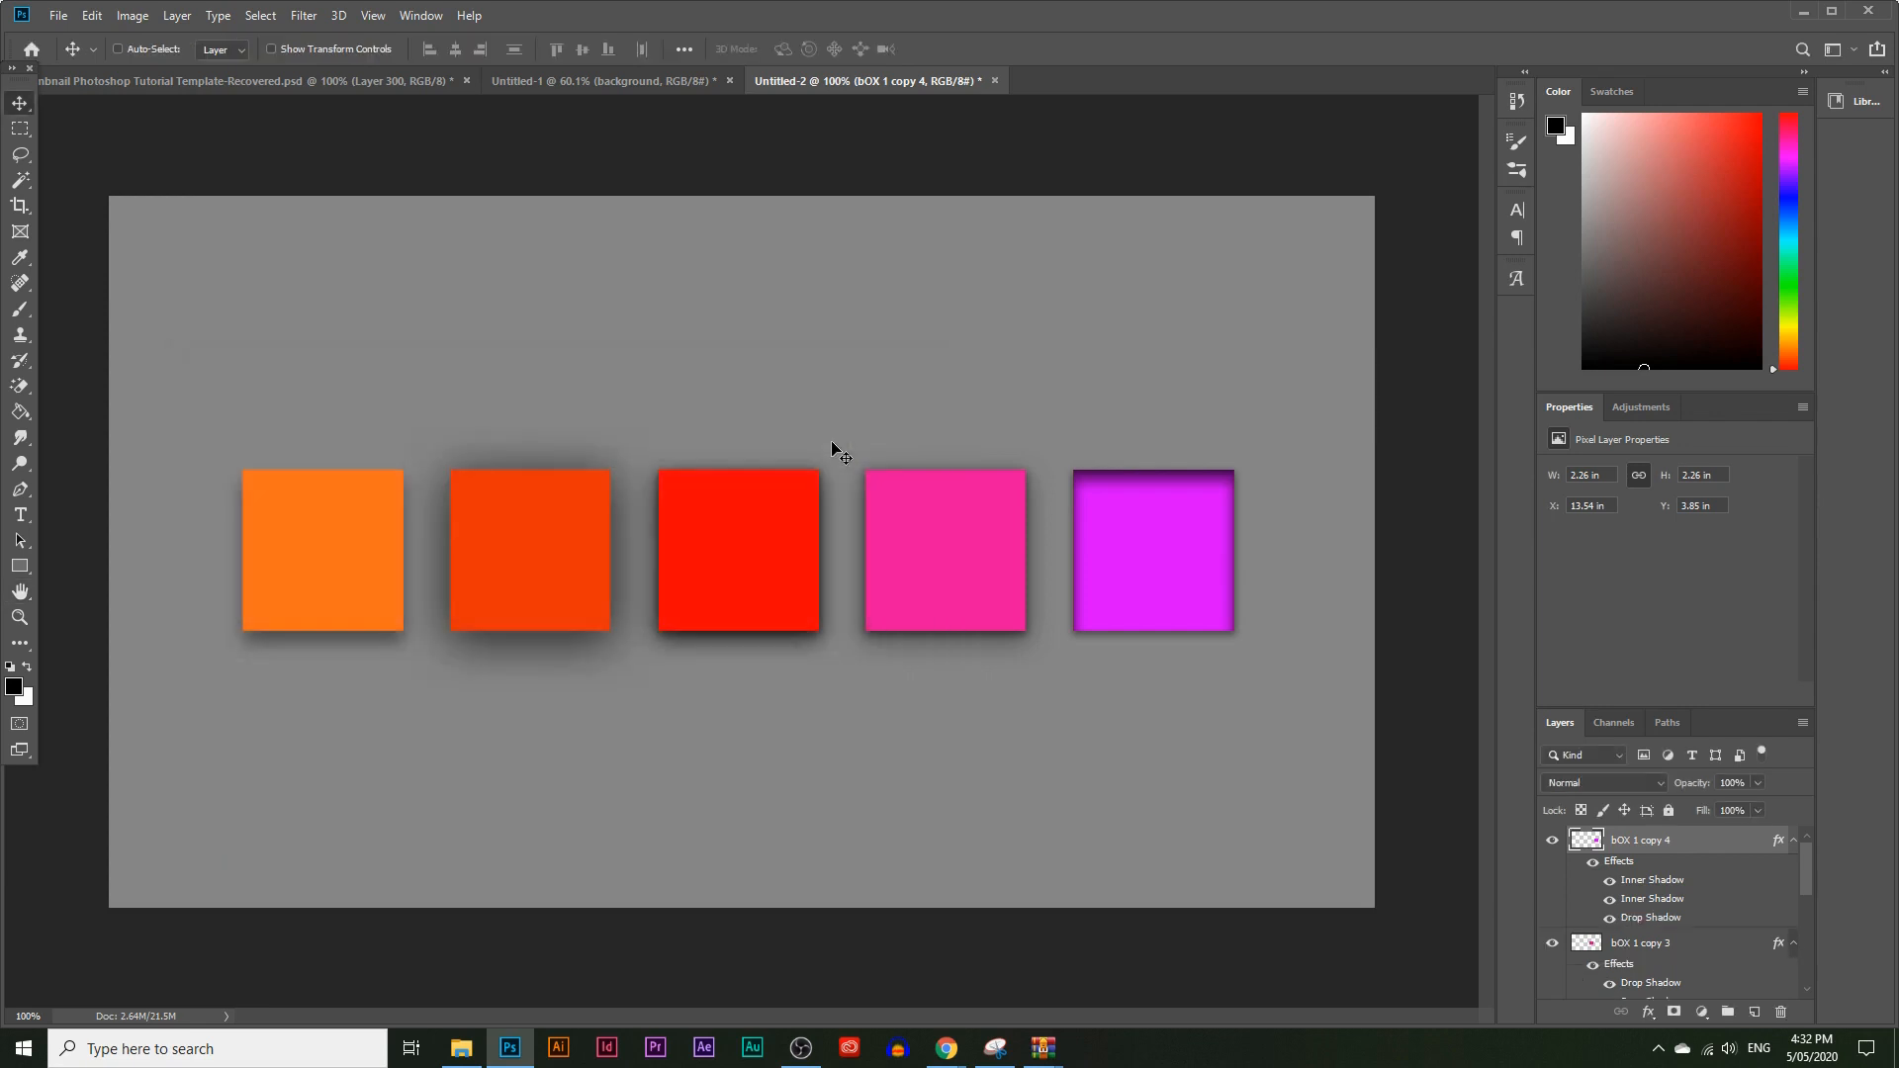